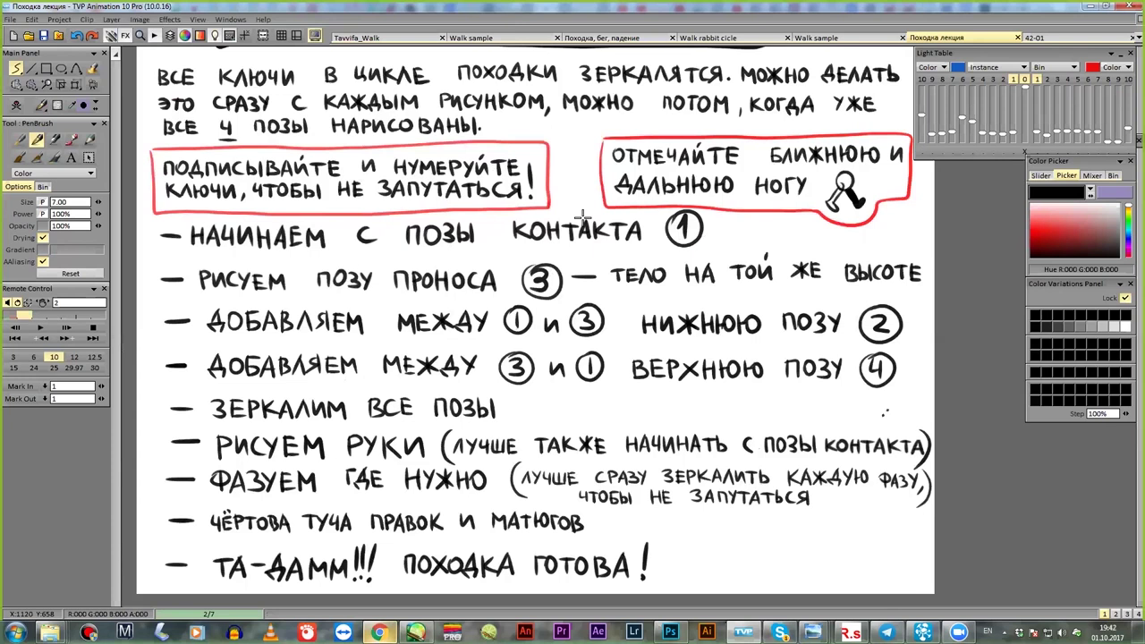
- Temporarily circle the leg sketch on the notes page and the CONTACT and PASSING labels on the key-pose page, undoing each mark
mouse_move(817, 209)
left_mouse_down()
mouse_move(855, 161)
mouse_move(825, 171)
left_mouse_up()
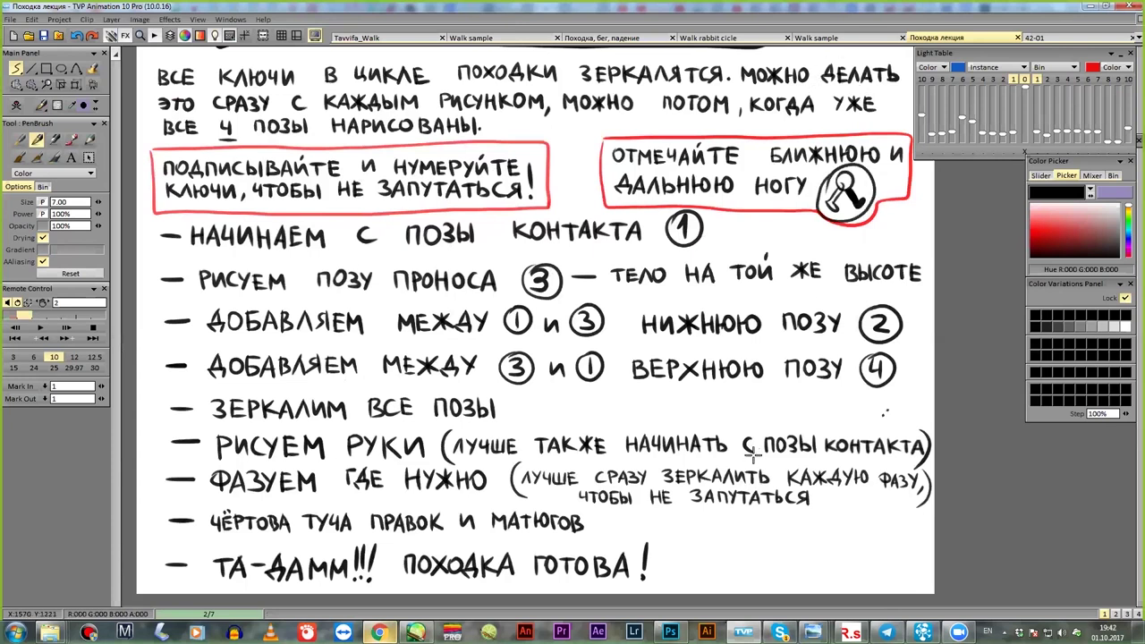
key("ctrl+z")
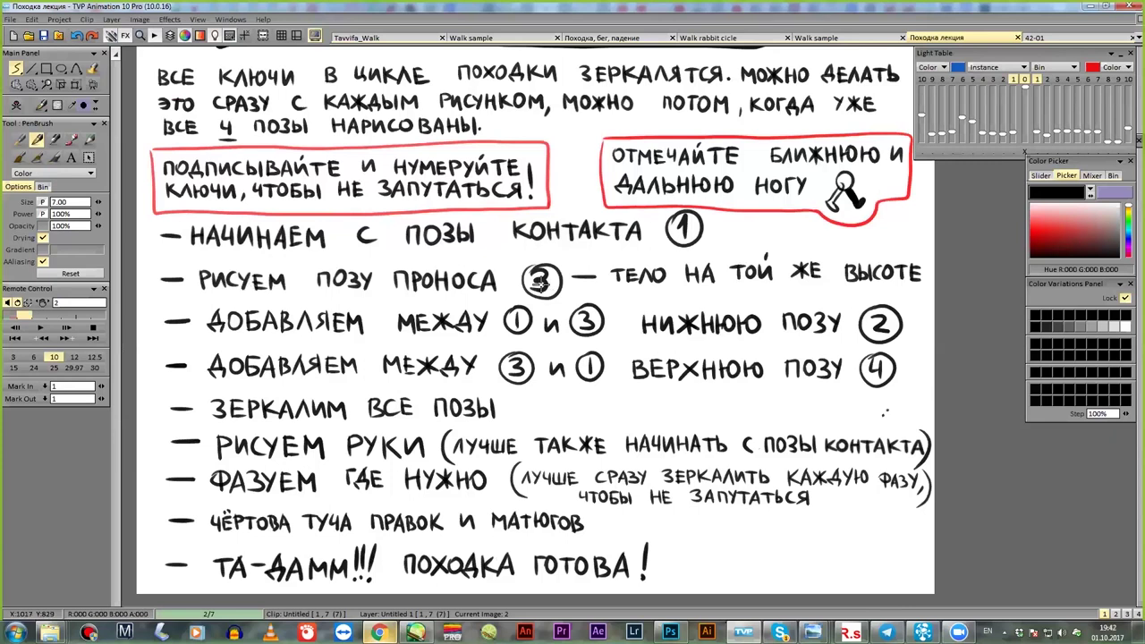
key("Left")
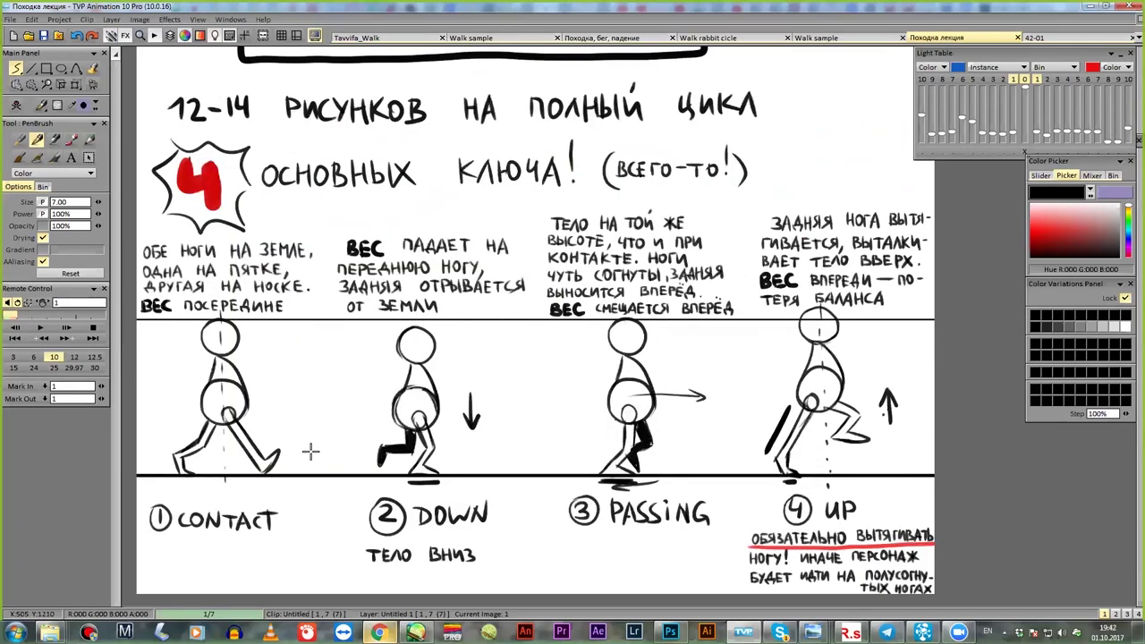
left_click_drag(289, 542, 325, 486)
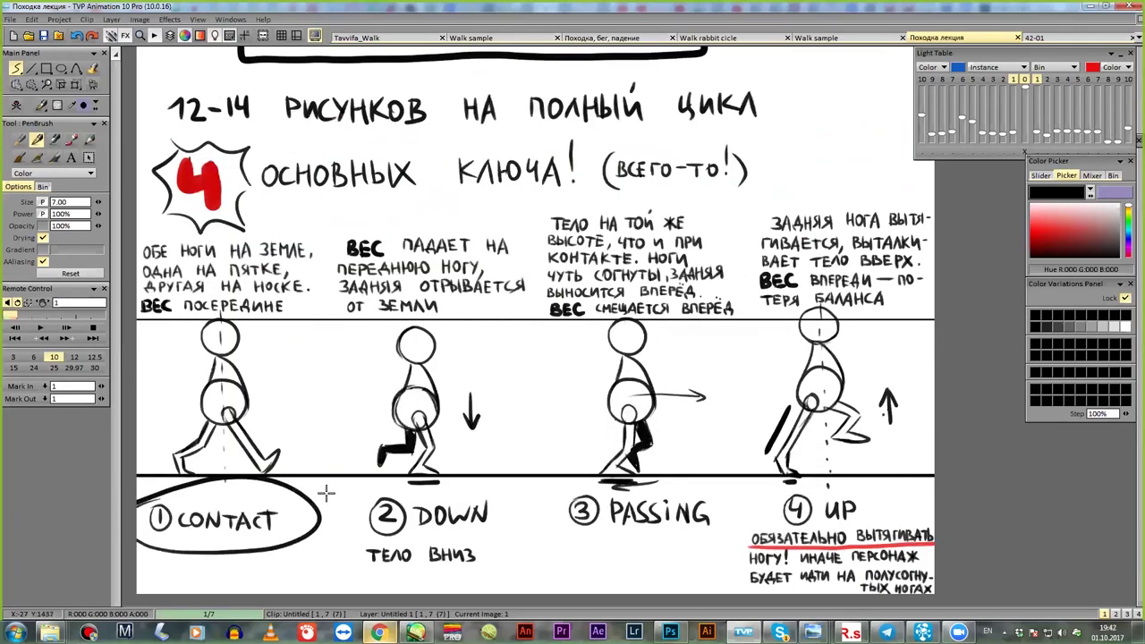
key("ctrl+z")
left_click_drag(547, 550, 626, 481)
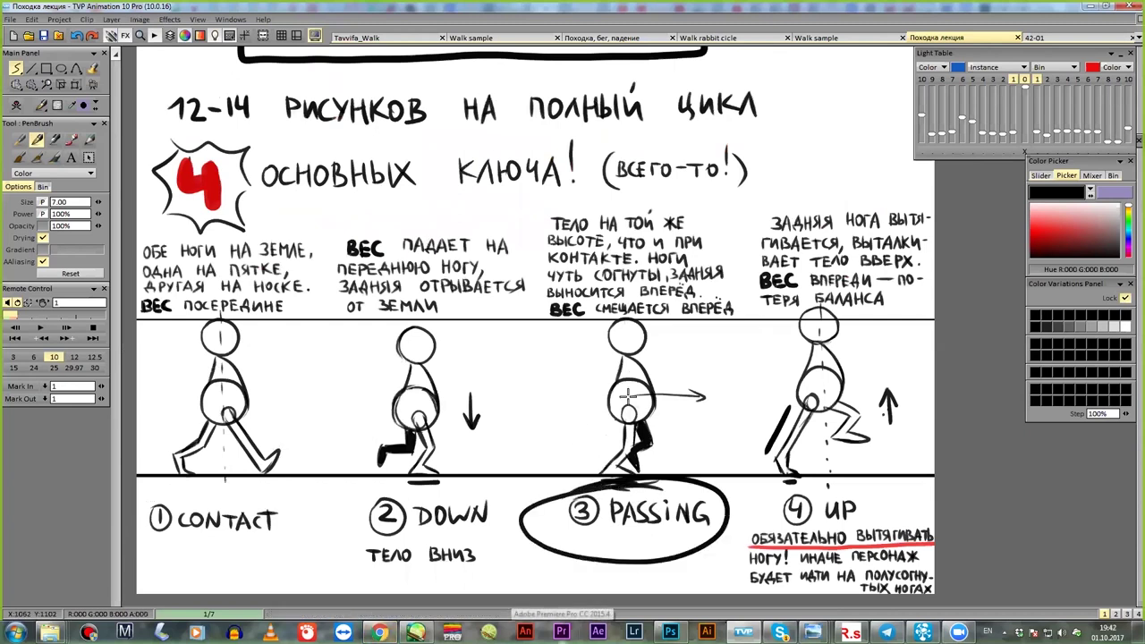
key("ctrl+z")
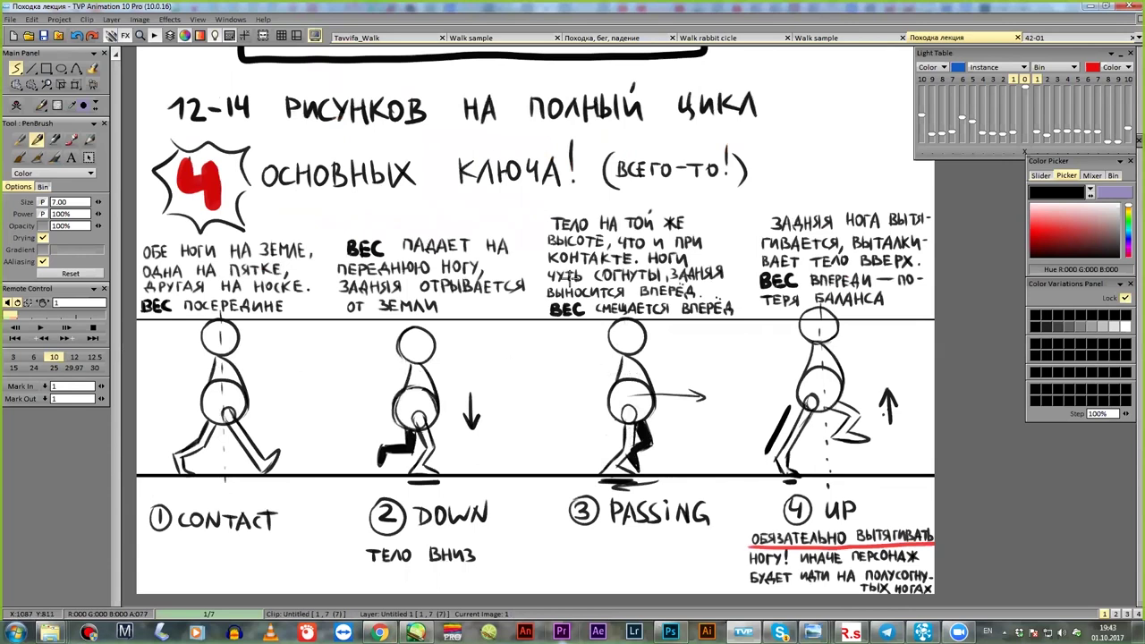
- Open the project's second clip and bring the stick figure's contact pose fully into view
key("2")
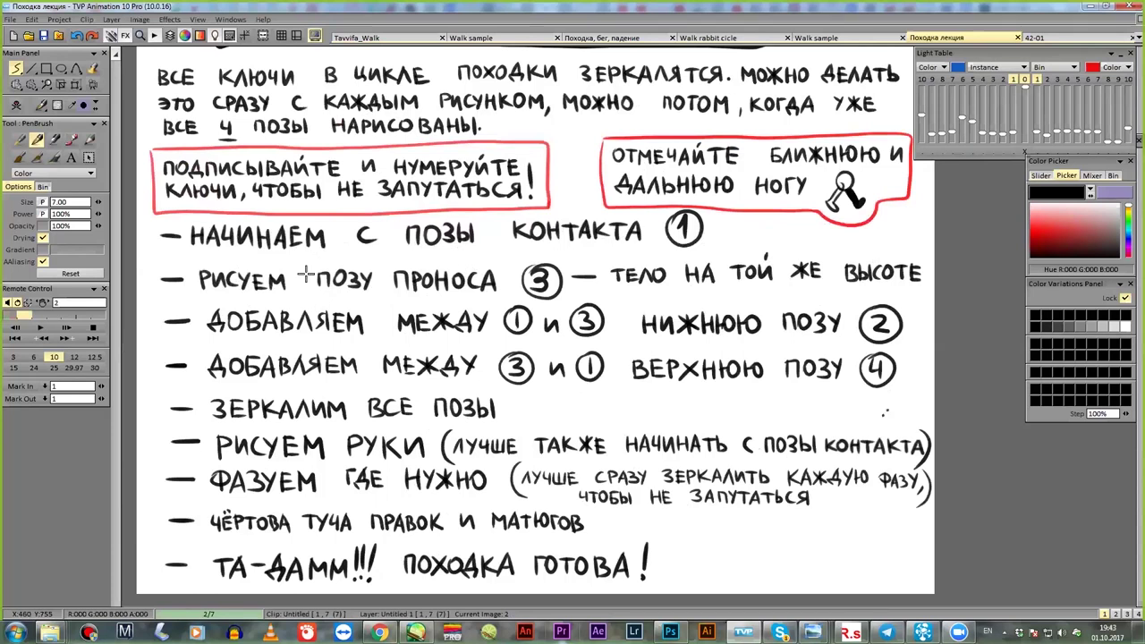
key("Tab")
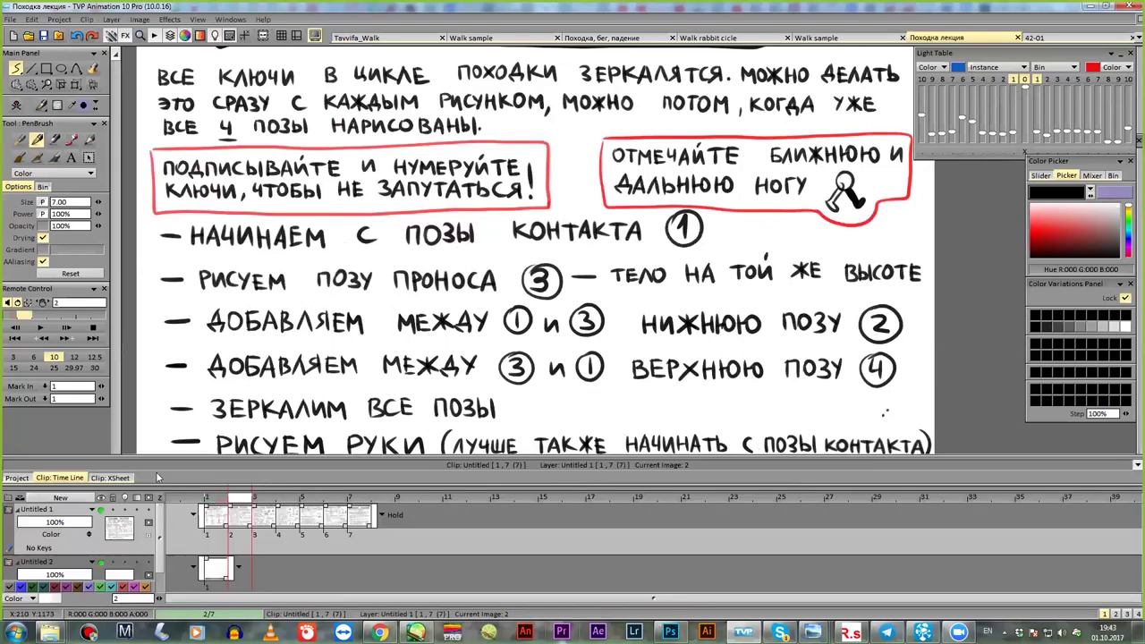
left_click(16, 478)
double_click(268, 547)
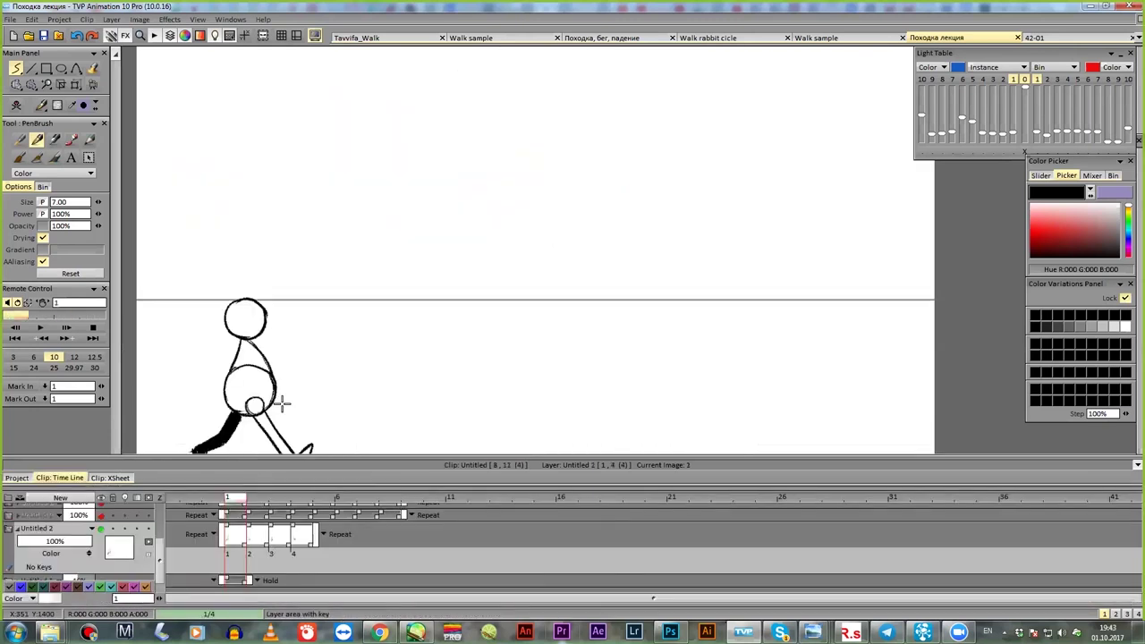
left_click_drag(368, 376, 504, 238)
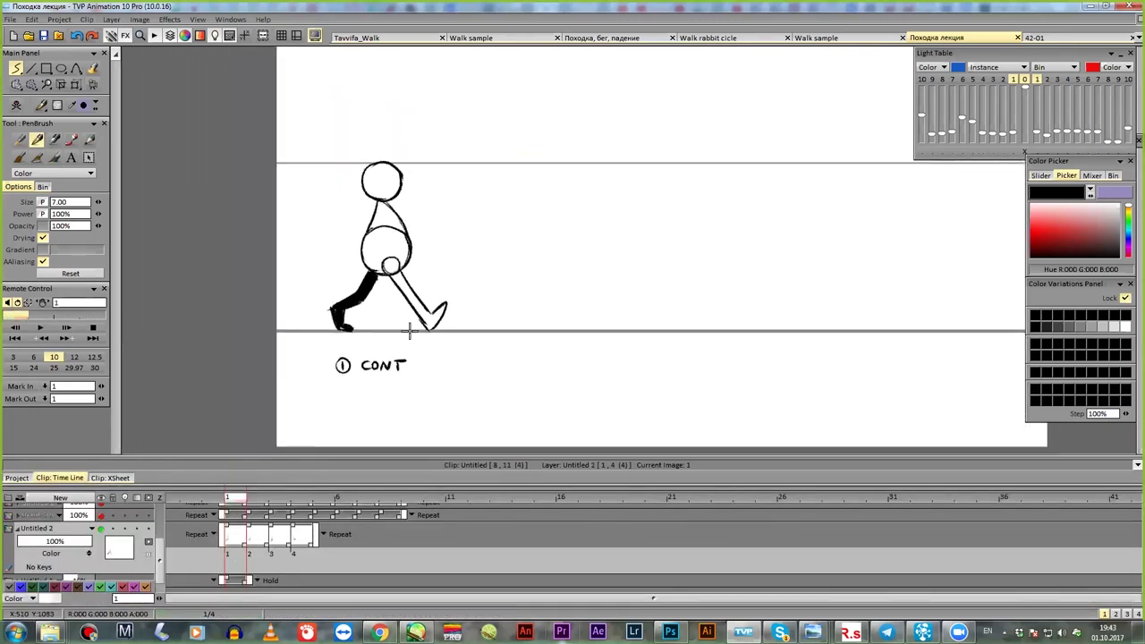
- Compare the contact pose on frame 1 with the passing pose on frame 2 of the two-frame layer
left_click(257, 503)
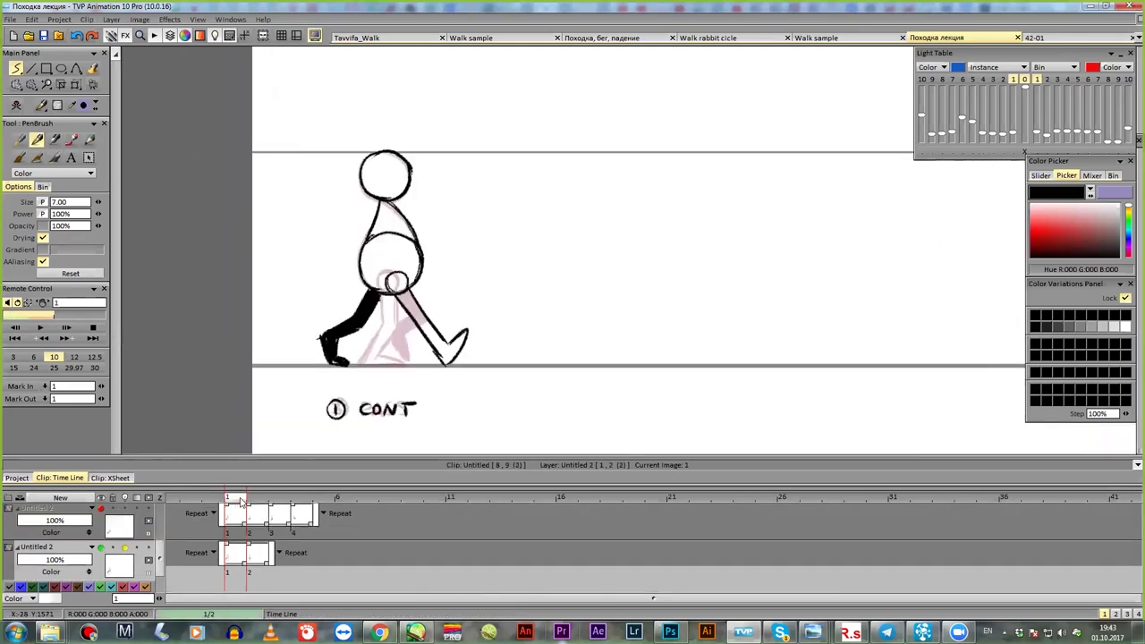
left_click(265, 501)
left_click(242, 500)
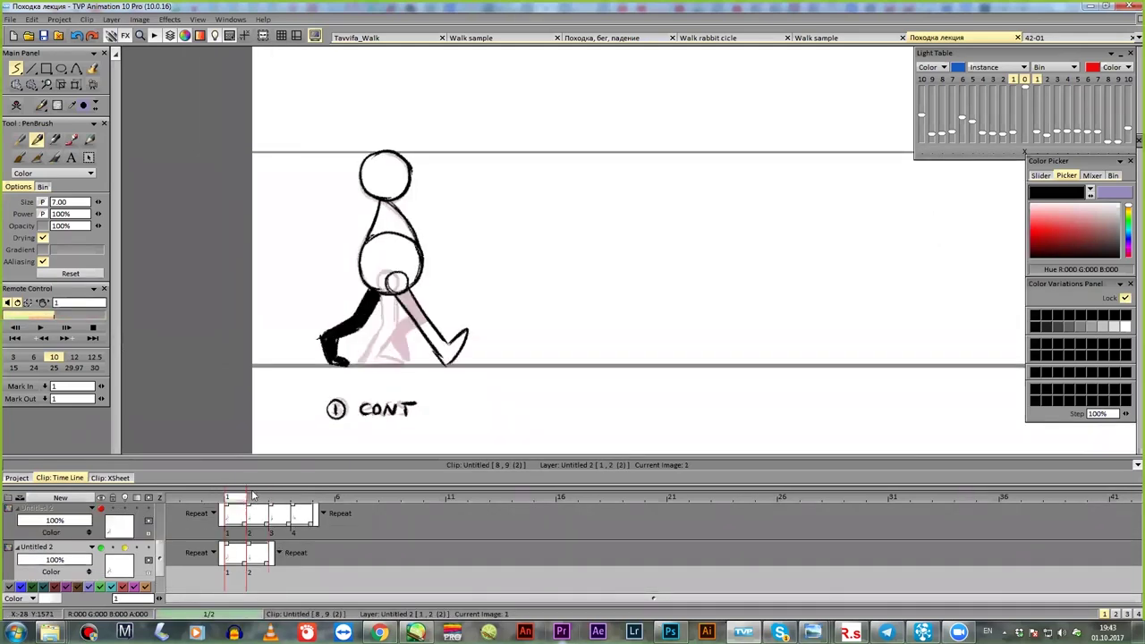
left_click(255, 494)
left_click_drag(259, 493, 238, 492)
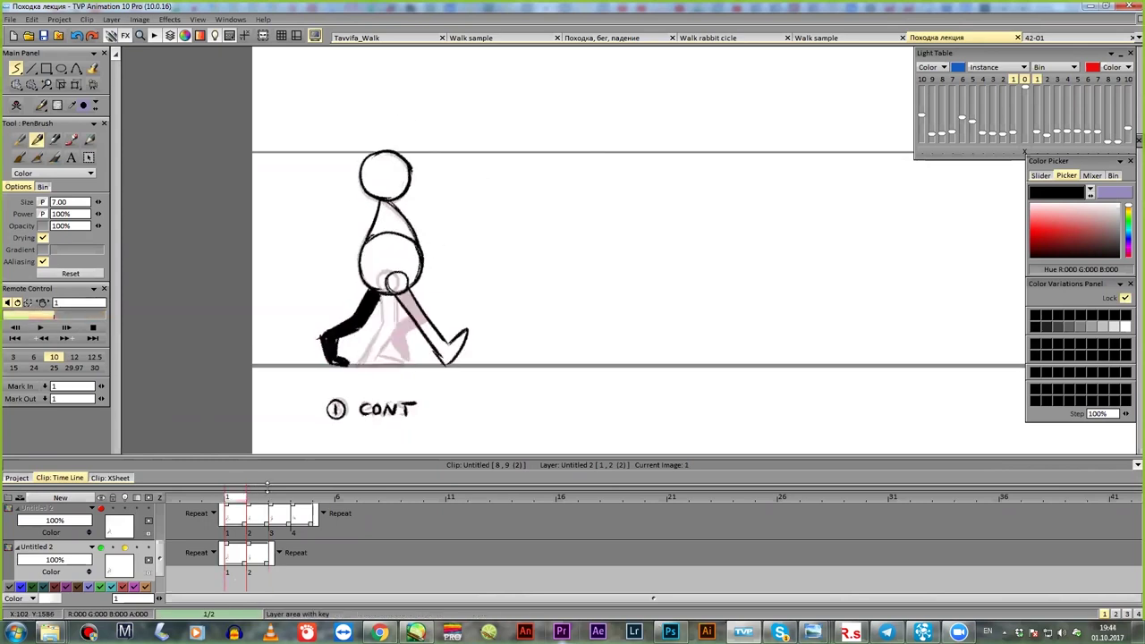
left_click_drag(257, 500, 240, 501)
left_click(259, 501)
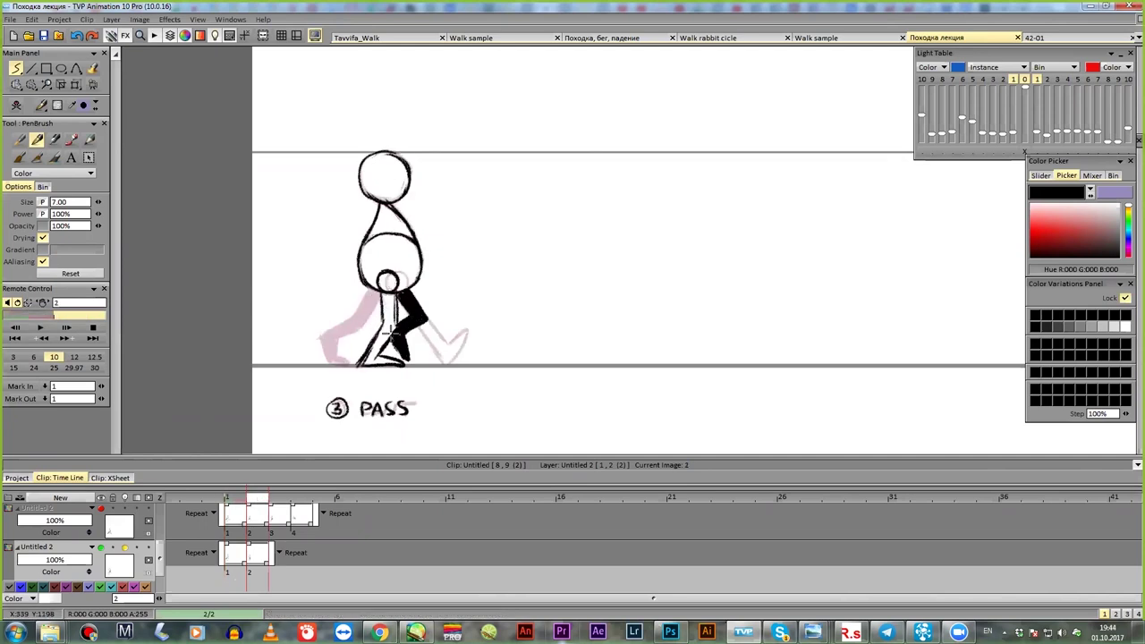
- Sketch an alternative black leg trailing behind the standing leg of the passing pose, and undo its strokes
mouse_move(387, 299)
left_mouse_down()
mouse_move(346, 336)
mouse_move(350, 327)
mouse_move(375, 320)
mouse_move(377, 295)
mouse_move(380, 322)
mouse_move(347, 335)
mouse_move(349, 360)
left_mouse_up()
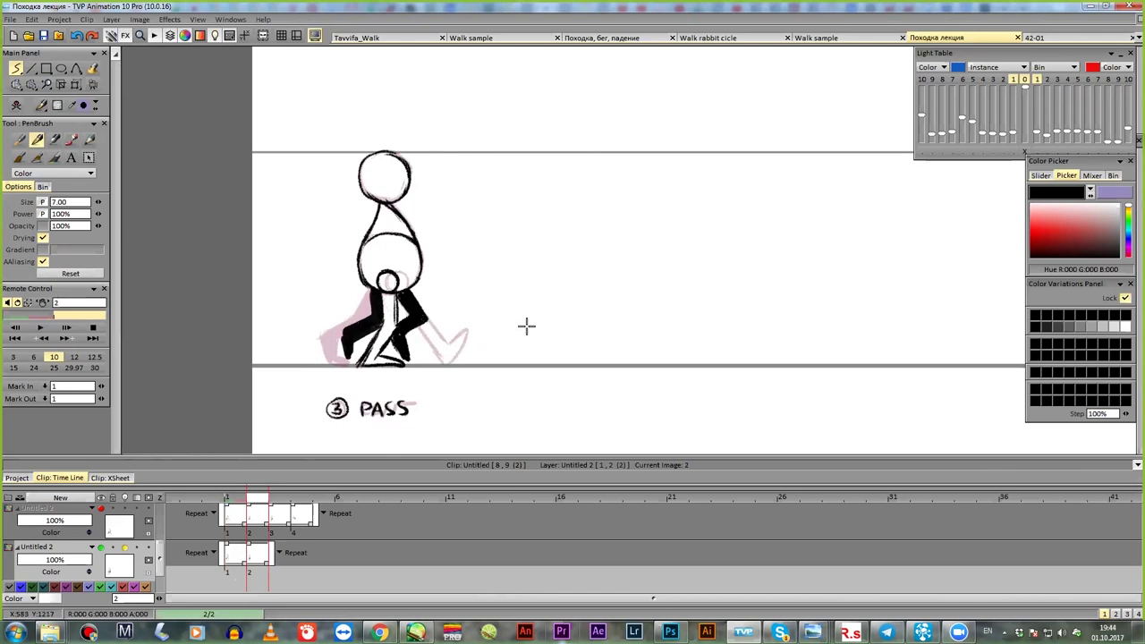
key("ctrl+z")
key("ctrl+z")
key("ctrl+z")
key("ctrl+z")
key("ctrl+z")
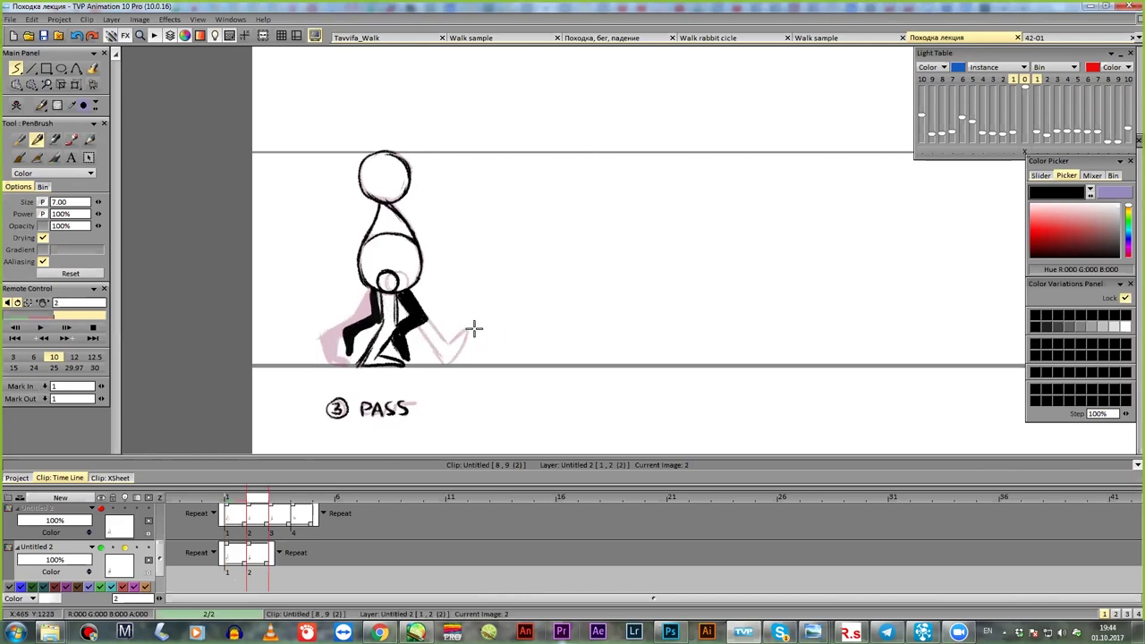
- Sketch an alternative bent leg reaching ahead of the passing pose's black leg, and undo it
left_click_drag(421, 342, 447, 316)
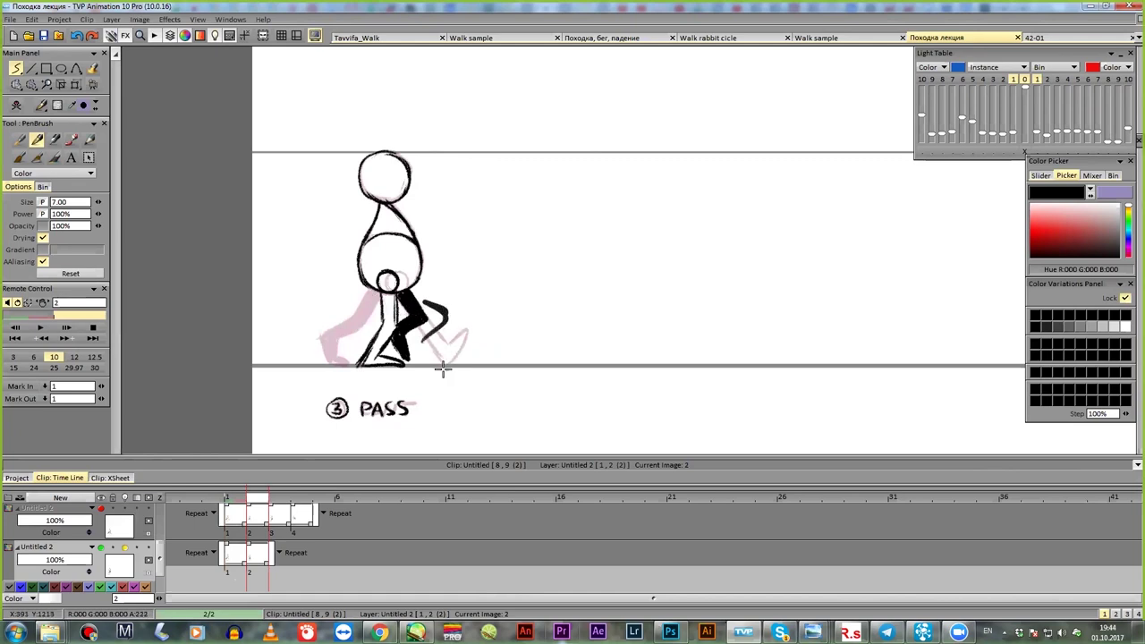
key("ctrl+z")
key("ctrl+z")
- Preview the contact and passing poses as a loop at 3 fps, and stop playback
left_click_drag(240, 498, 255, 498)
left_click(41, 327)
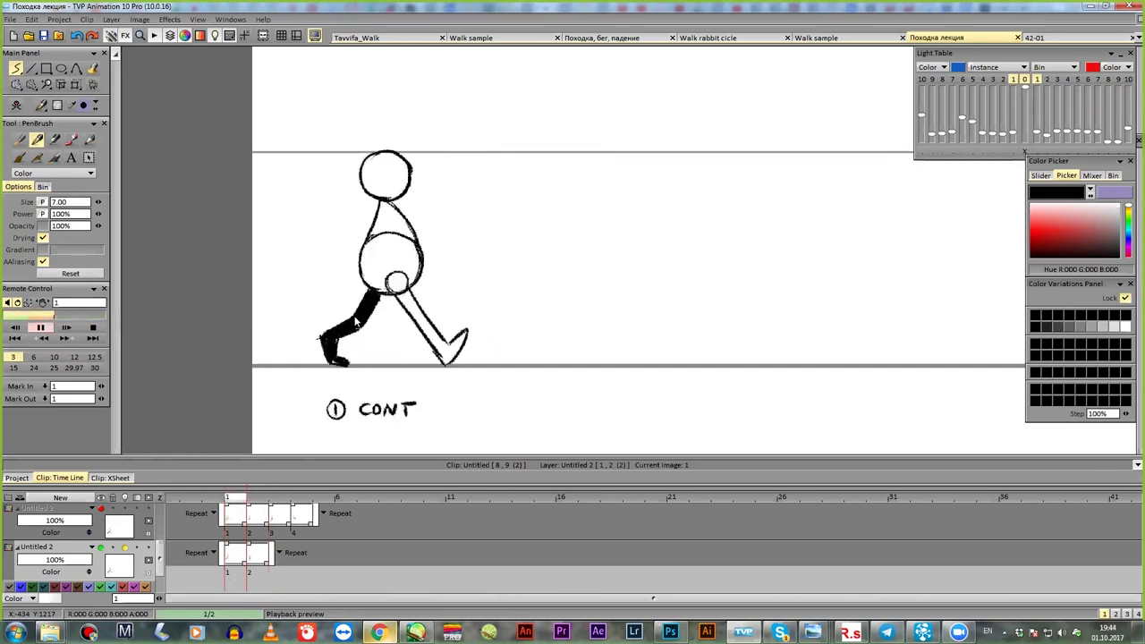
left_click(93, 330)
- Turn off the light table on the two-frame layer, hide that layer, and show the four-frame layer
left_click(125, 548)
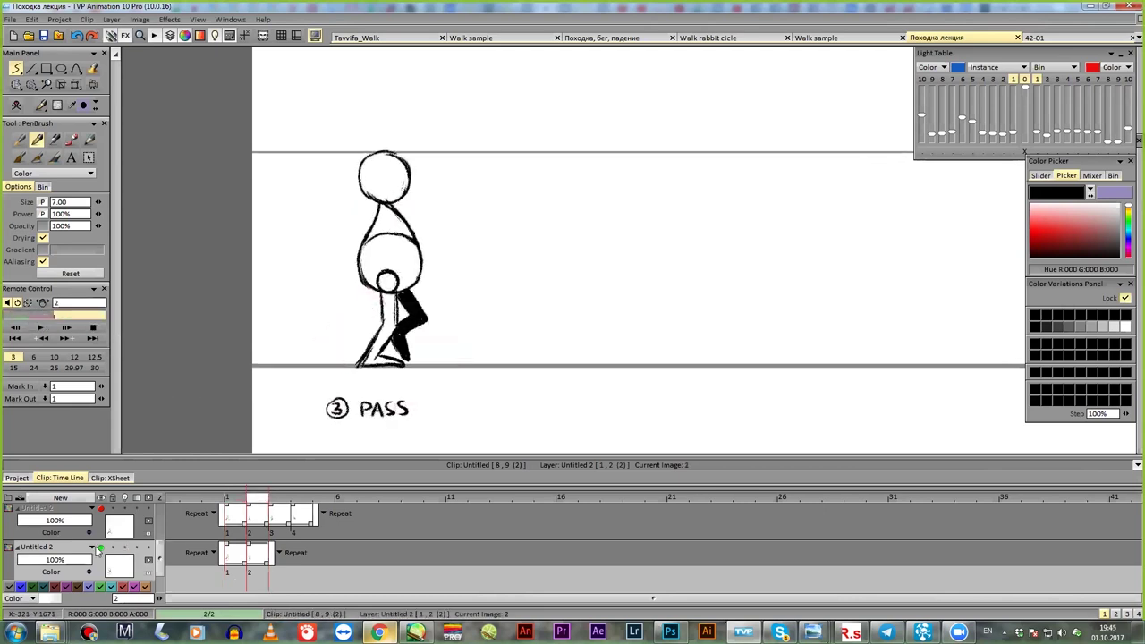
left_click(101, 547)
left_click(55, 511)
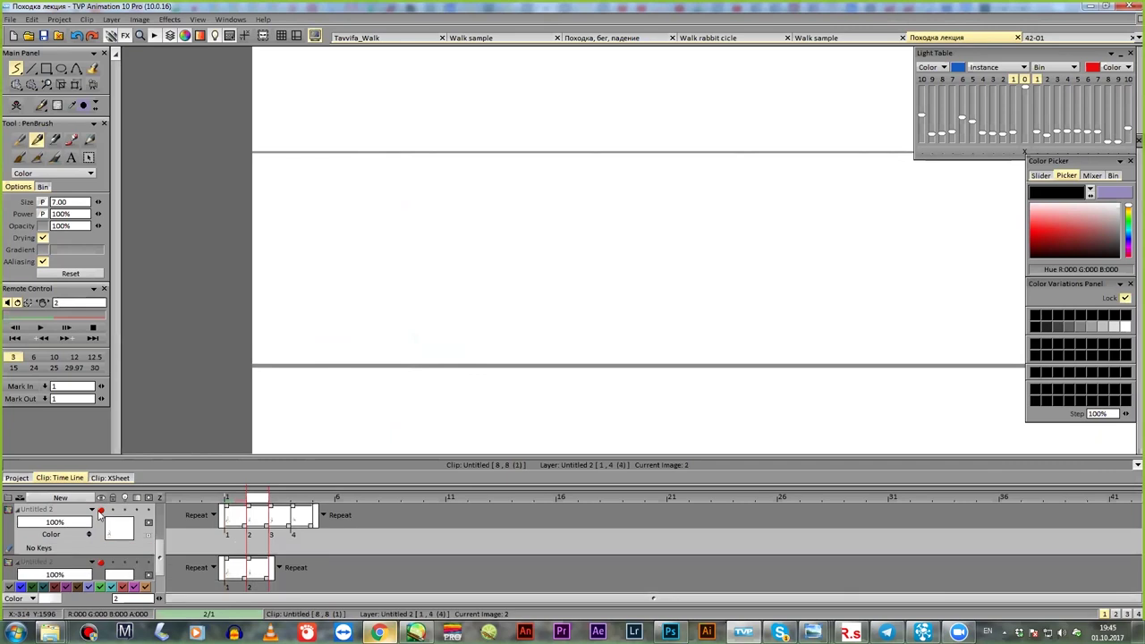
left_click(101, 511)
- Check the instruction for lower pose 2 on the notes page and return to the walk clip
key("Left")
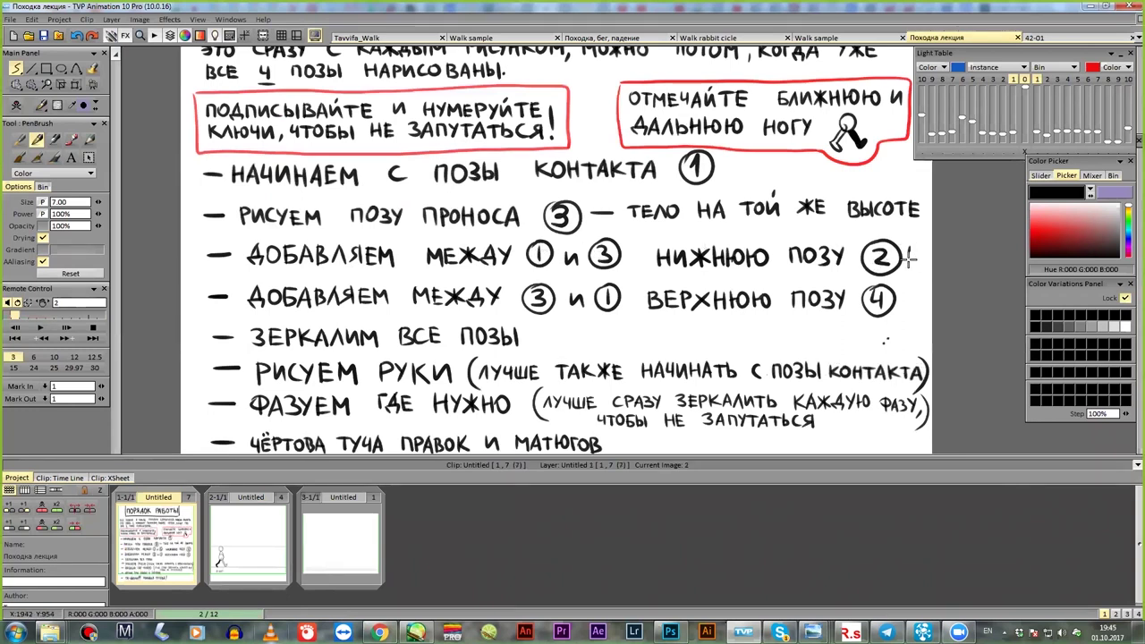
left_click_drag(910, 263, 910, 272)
double_click(237, 501)
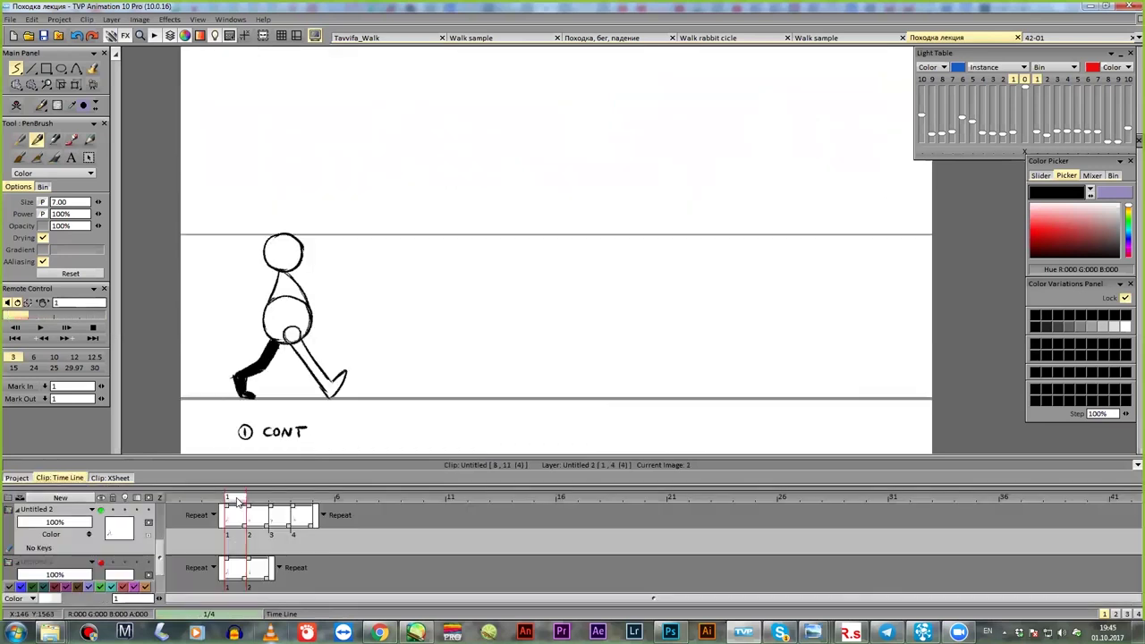
- Turn on the light table for the four-frame layer and compare the down pose on frame 2 with the neighbouring poses
left_click(277, 502)
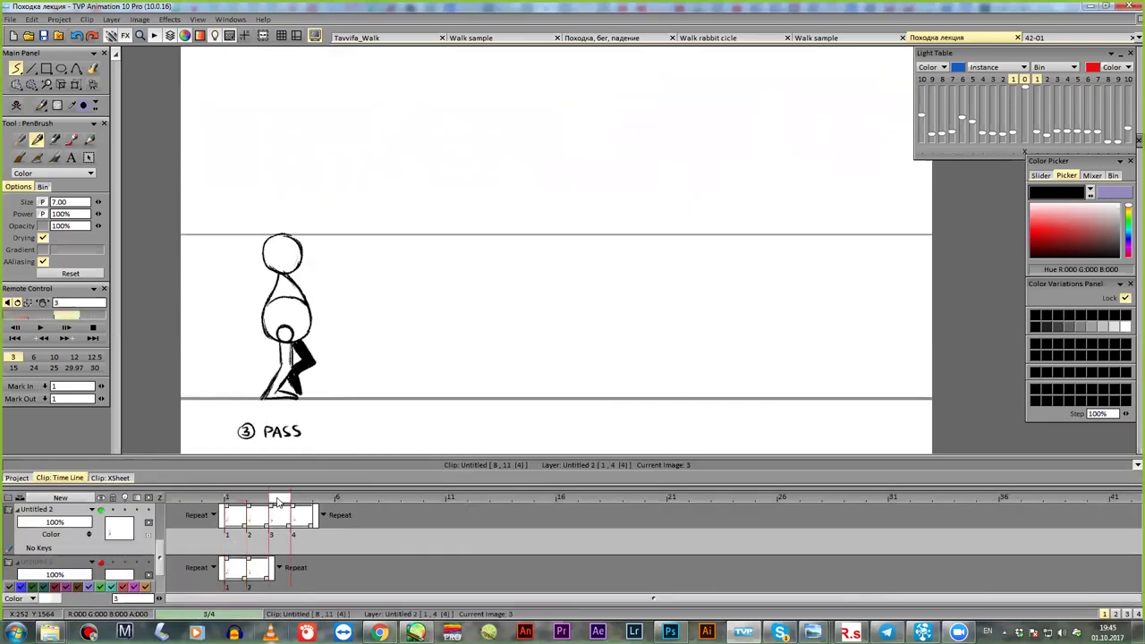
left_click(256, 502)
left_click(124, 509)
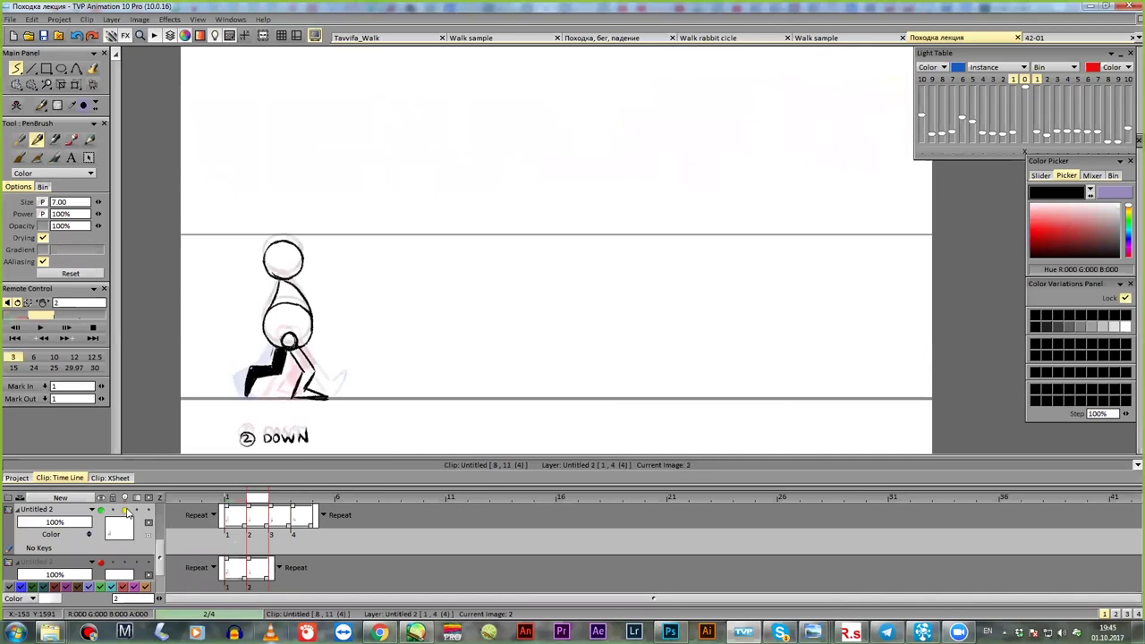
scroll(161, 413, "up", 2)
left_click(235, 502)
left_click(255, 502)
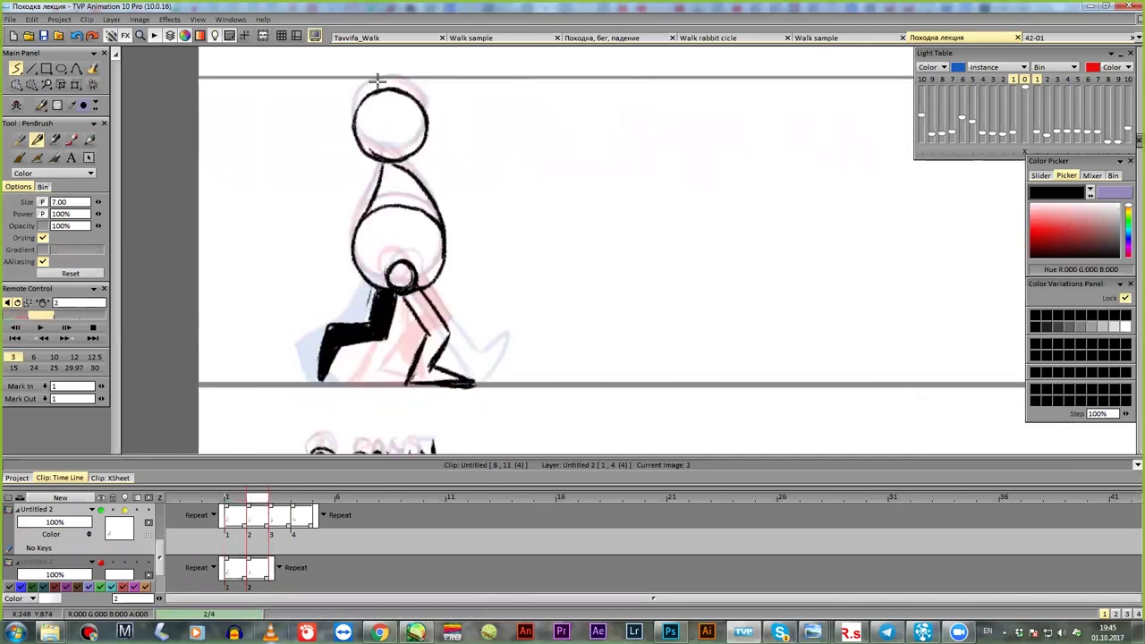
- Compare the head and body height between the contact pose on frame 1 and the down pose on frame 2
mouse_move(355, 107)
left_mouse_down()
mouse_move(390, 136)
mouse_move(401, 87)
mouse_move(354, 112)
mouse_move(427, 124)
mouse_move(384, 73)
mouse_move(365, 143)
left_mouse_up()
key("ctrl+z")
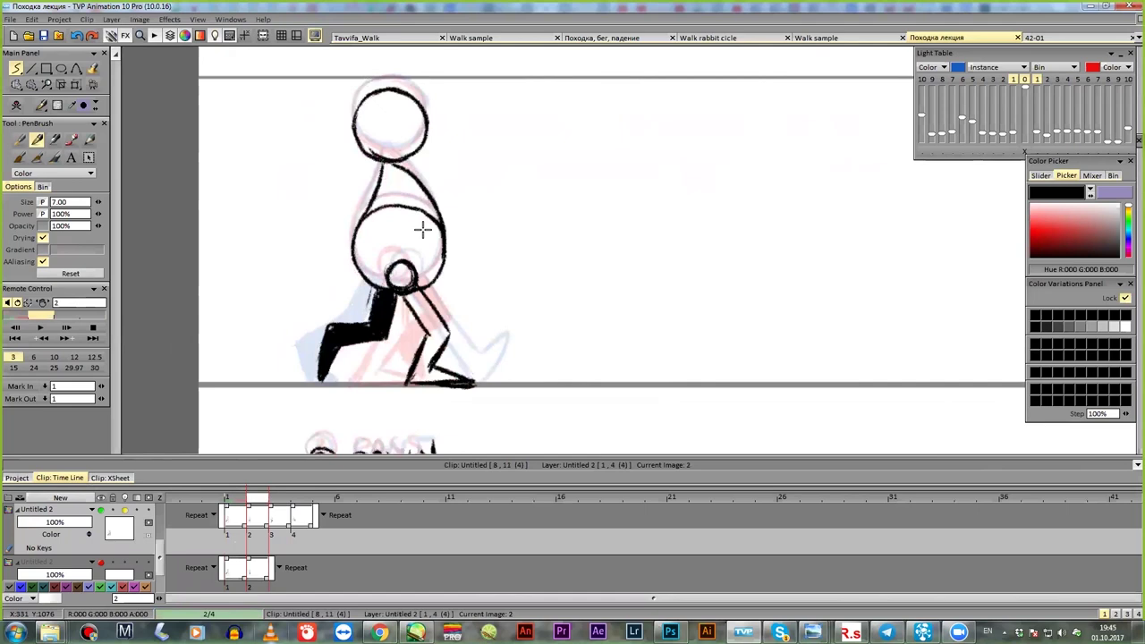
left_click(230, 510)
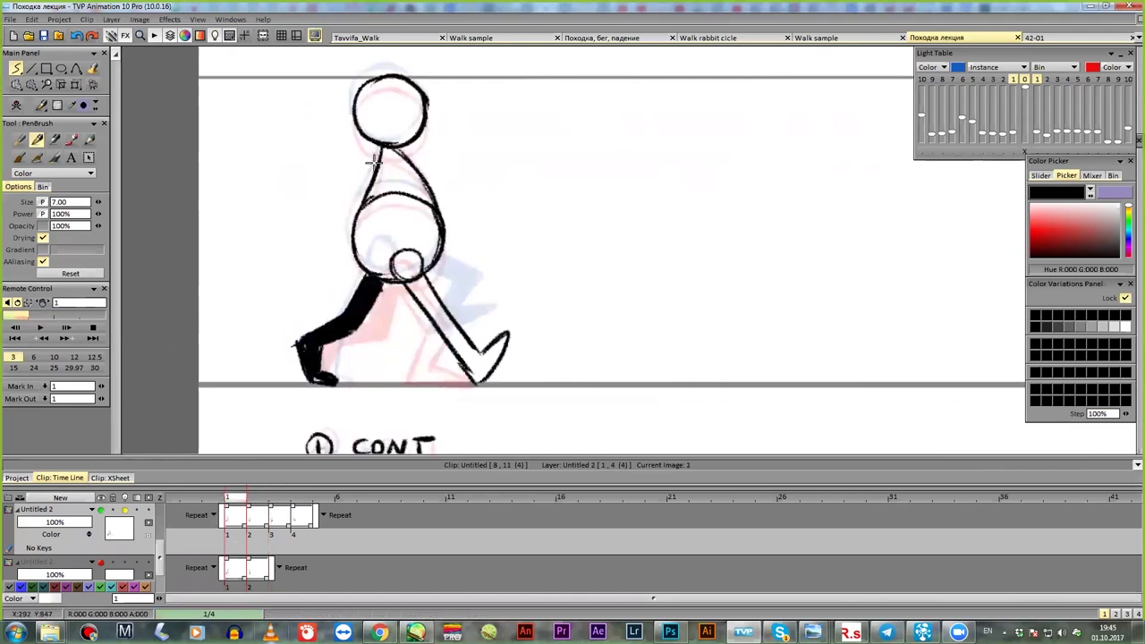
left_click(265, 501)
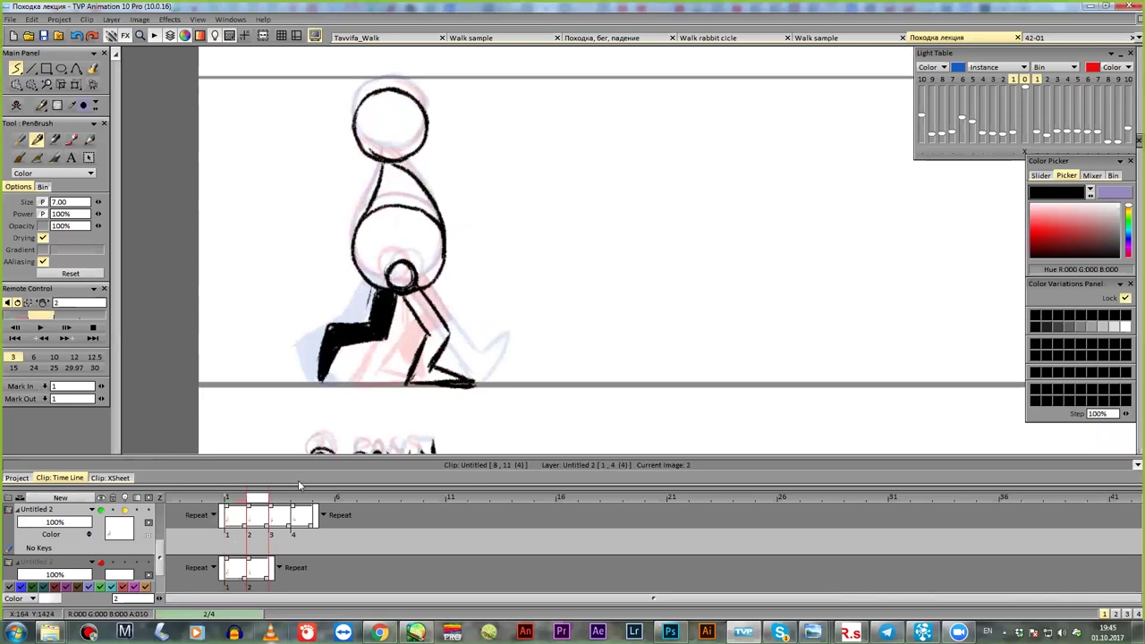
- Mark the front heel's ground contact on frame 1 and draw short and long backward arrows beneath the foot on frame 2
left_click(236, 503)
mouse_move(503, 353)
left_mouse_down()
mouse_move(493, 388)
mouse_move(419, 403)
mouse_move(447, 412)
left_mouse_up()
left_click(261, 501)
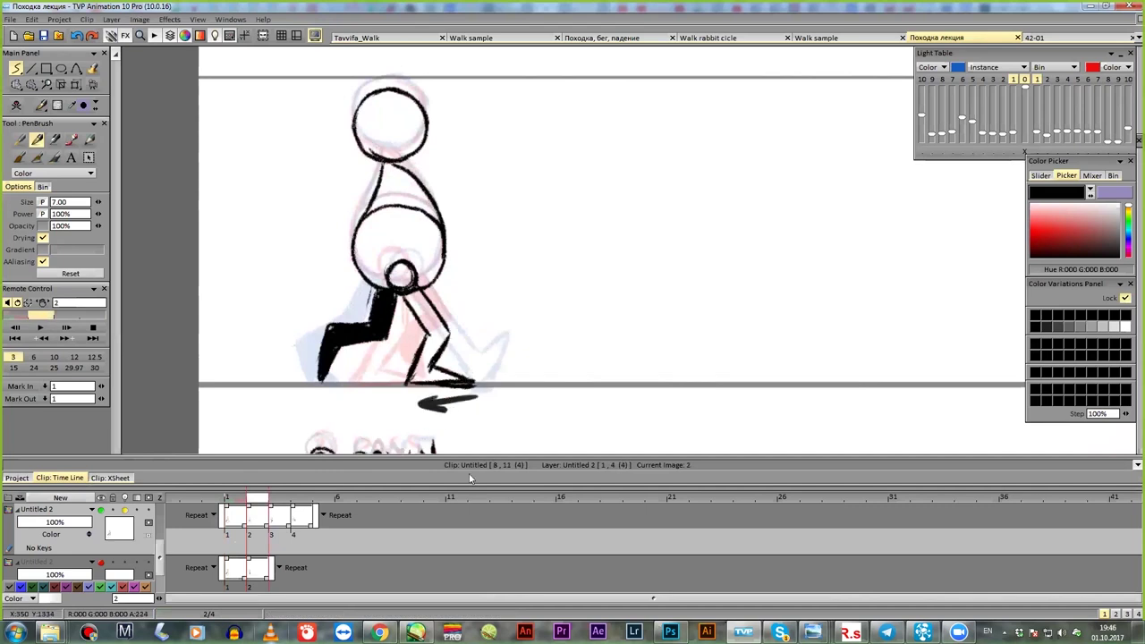
left_click(239, 498)
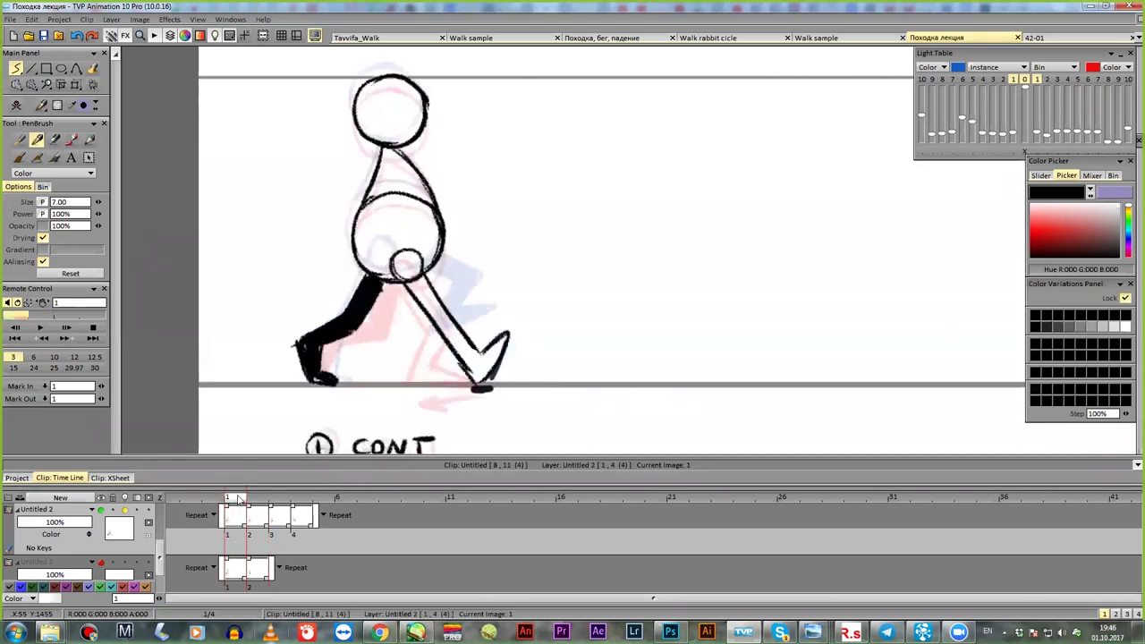
left_click(248, 498)
mouse_move(590, 404)
left_mouse_down()
mouse_move(273, 417)
mouse_move(291, 424)
left_mouse_up()
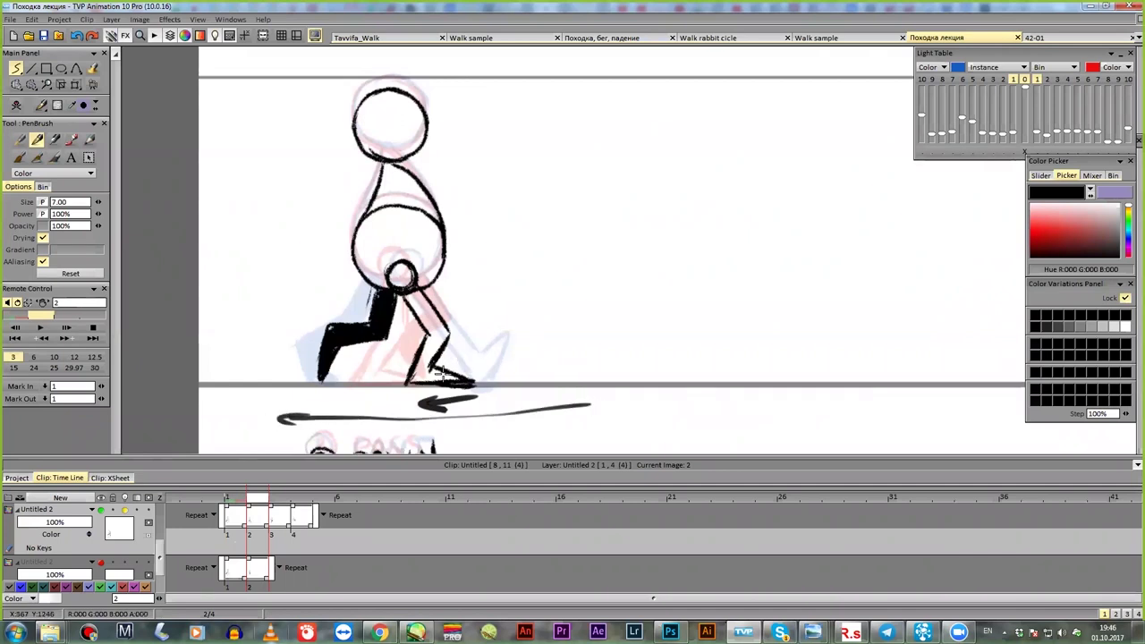
- Undo the heel mark on frame 1 and the backward arrows on frame 2
key("ctrl+z")
key("ctrl+z")
key("ctrl+z")
key("ctrl+z")
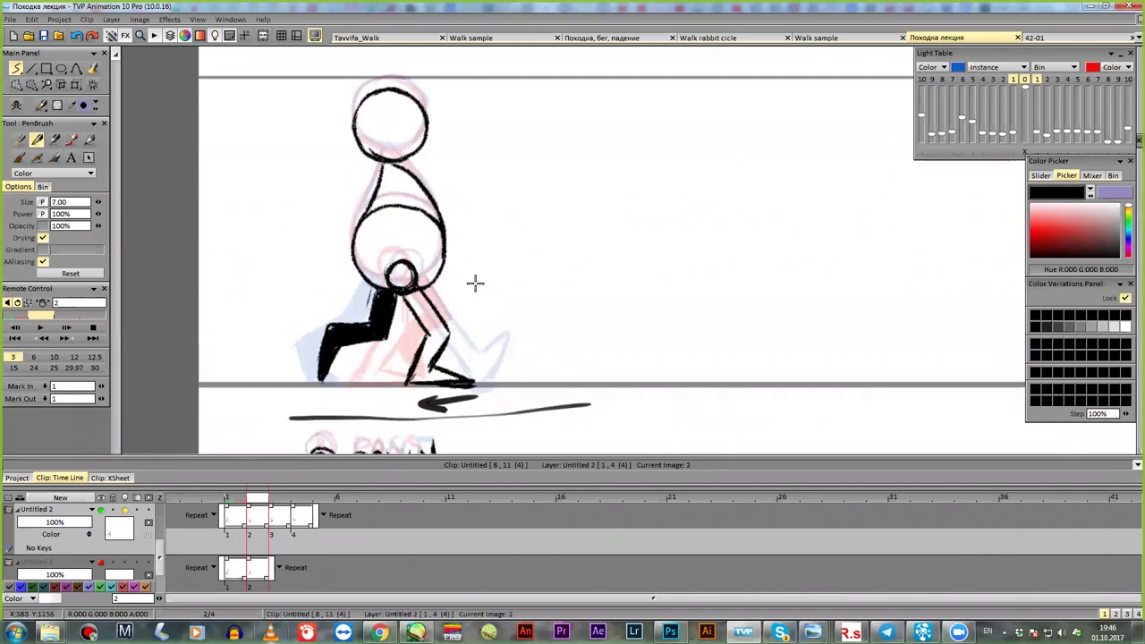
key("ctrl+z")
- Compare the black rear leg between the contact pose on frame 1 and the down pose on frame 2
left_click_drag(238, 499, 254, 498)
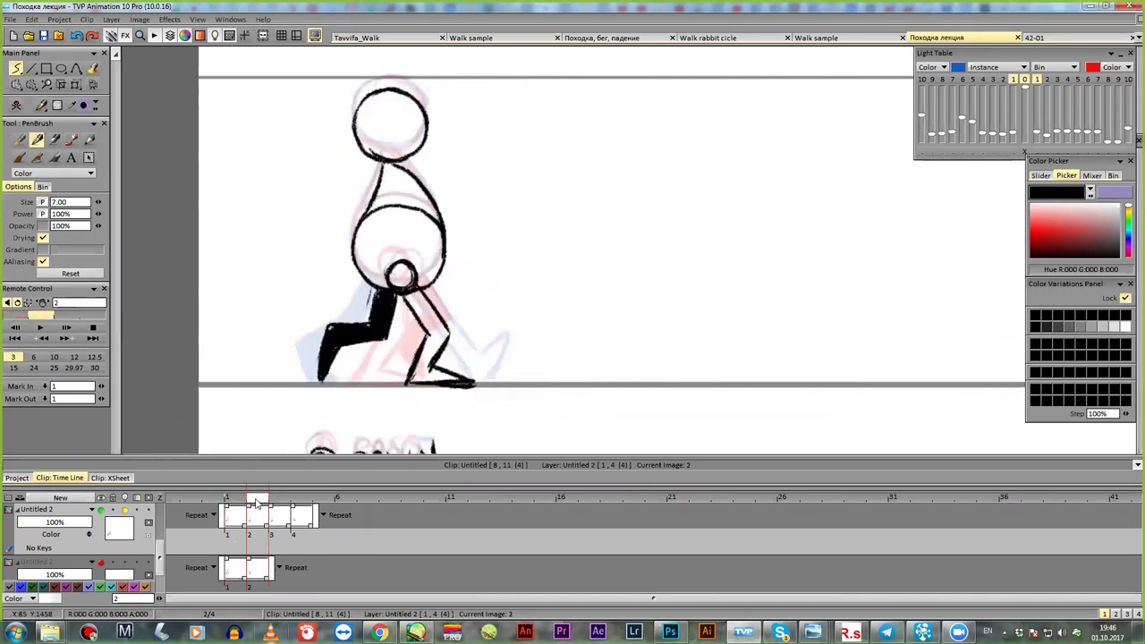
left_click(239, 506)
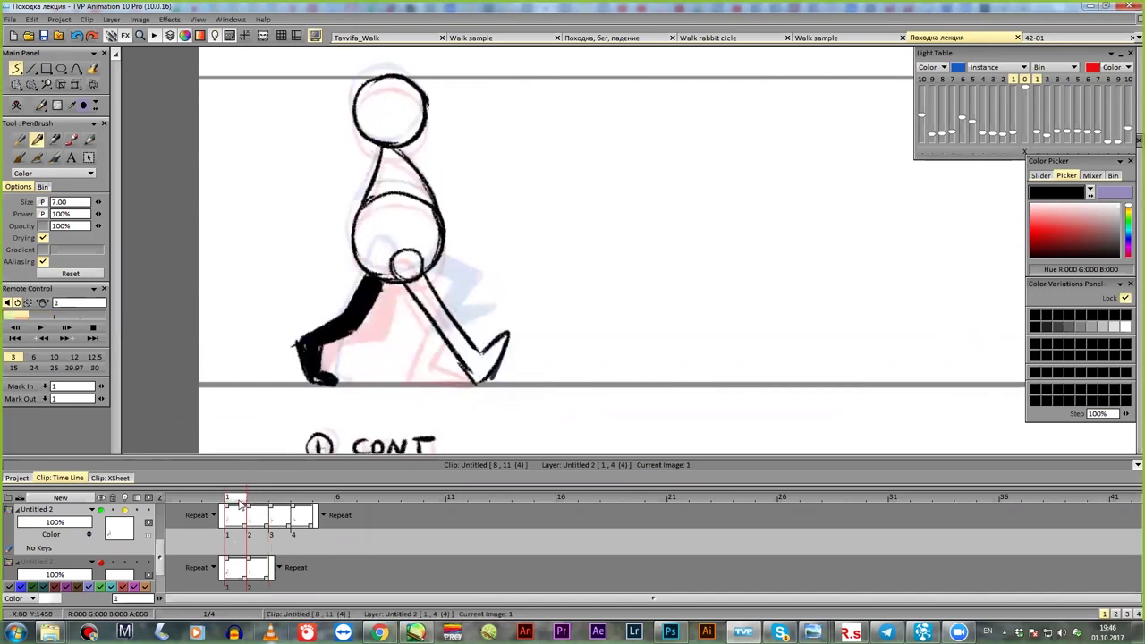
mouse_move(248, 499)
left_mouse_down()
mouse_move(235, 499)
mouse_move(252, 499)
left_mouse_up()
left_click_drag(372, 286, 296, 346)
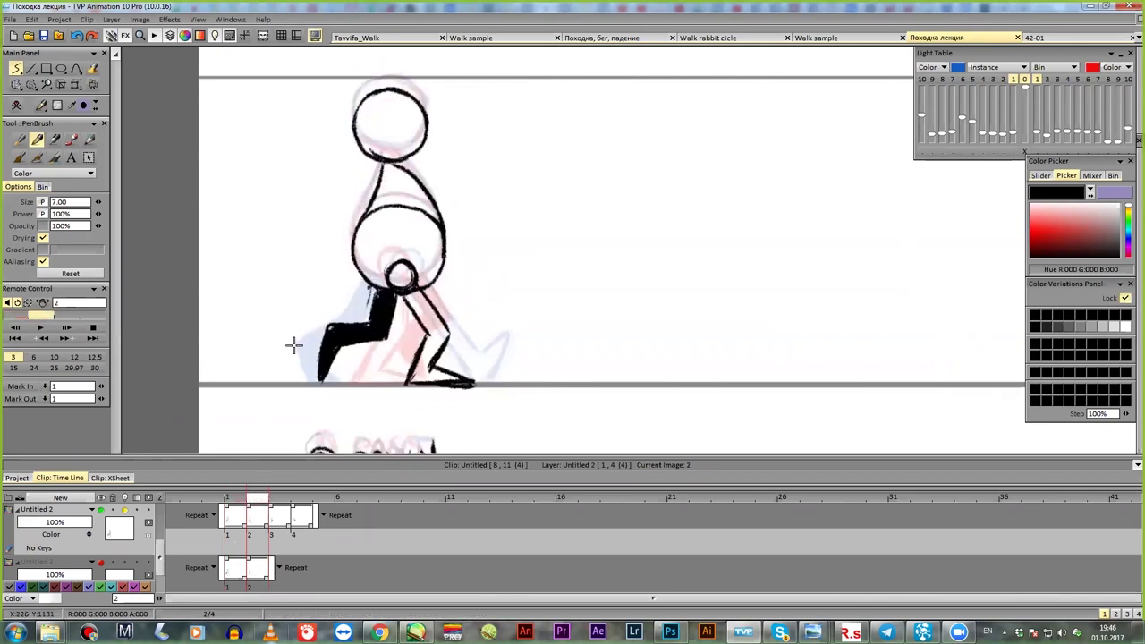
- Sketch the rear leg's contact position in black strokes behind the filled leg of the down pose on frame 2
mouse_move(365, 310)
left_mouse_down()
mouse_move(295, 354)
mouse_move(290, 381)
mouse_move(287, 341)
left_mouse_up()
mouse_move(287, 381)
left_mouse_down()
mouse_move(288, 342)
mouse_move(290, 380)
left_mouse_up()
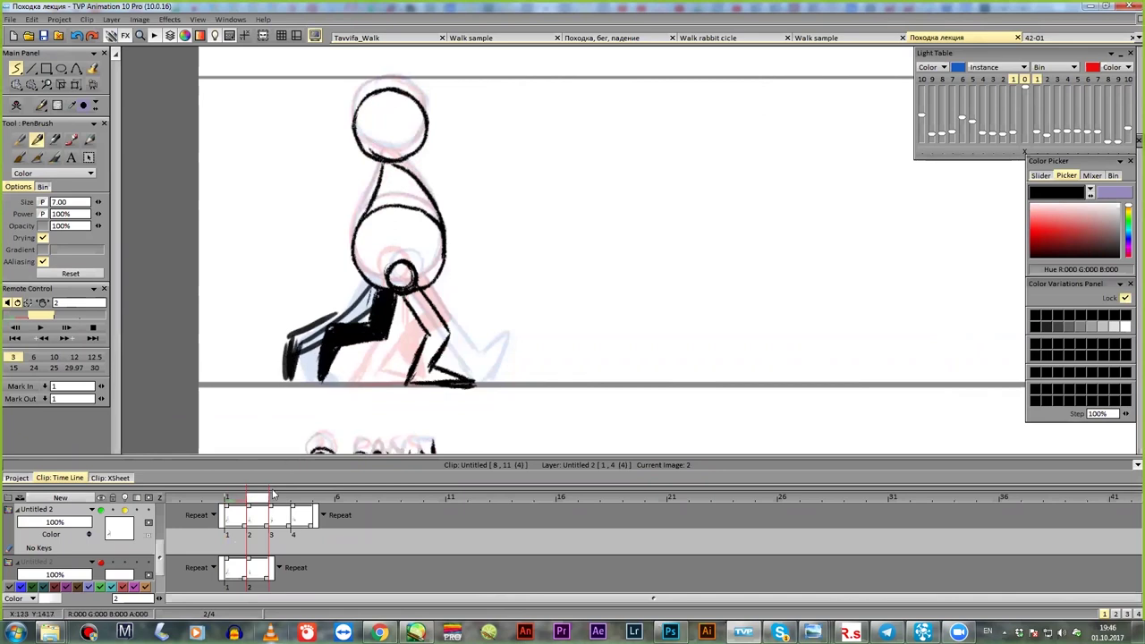
left_click(334, 380)
left_click(287, 391)
- Undo the extra rear-leg strokes on frame 2
key("ctrl+z")
key("ctrl+z")
key("ctrl+z")
key("ctrl+z")
key("ctrl+z")
key("ctrl+z")
key("ctrl+z")
key("ctrl+z")
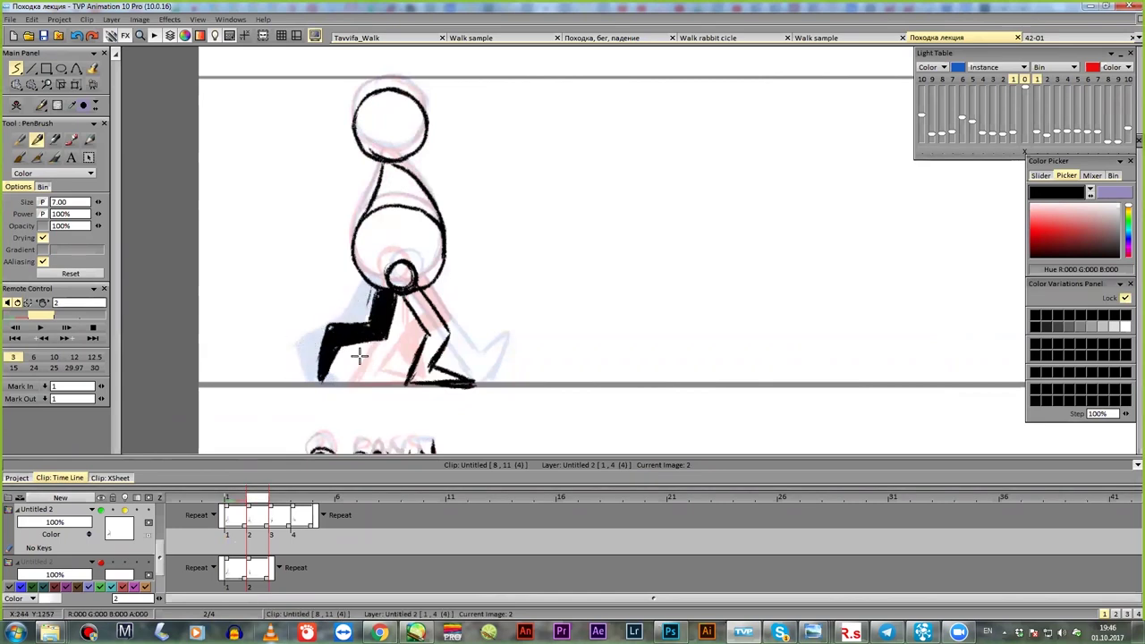
- Compare the contact, down and pass poses across frames 1 to 3
left_click(240, 507)
left_click(253, 506)
left_click_drag(254, 500, 277, 498)
- Open the first clip with the lecture notes and read the item on adding upper pose 4 between poses 3 and 1
left_click(17, 477)
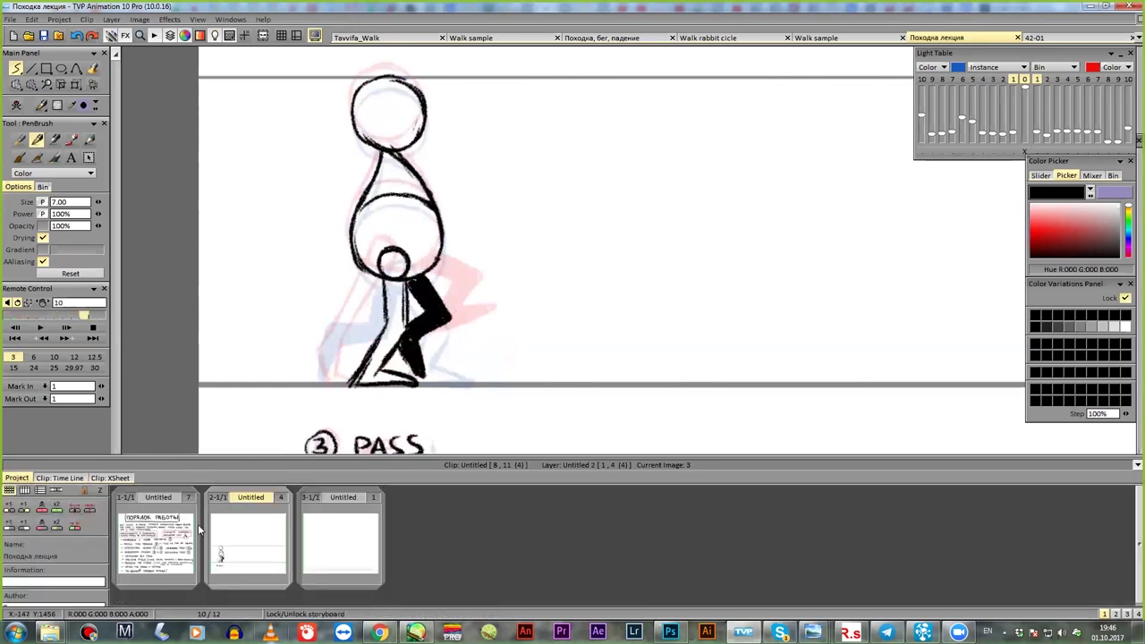
double_click(179, 535)
scroll(548, 277, "down", 1)
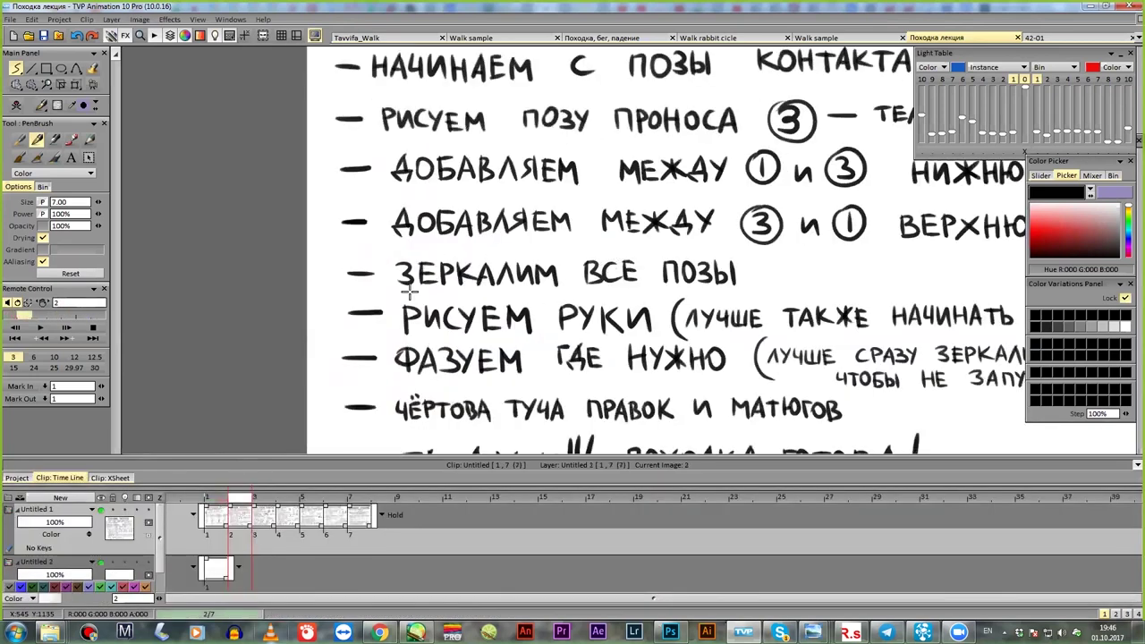
scroll(398, 312, "down", 1)
left_click_drag(414, 359, 412, 368)
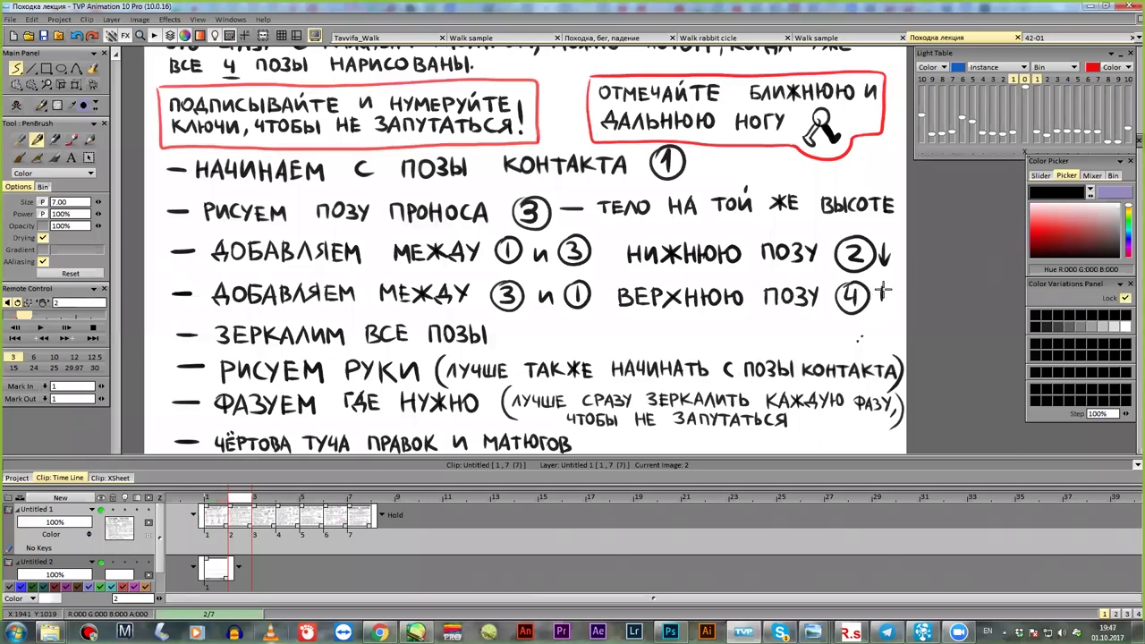
mouse_move(881, 300)
left_mouse_down()
mouse_move(881, 281)
mouse_move(886, 291)
left_mouse_up()
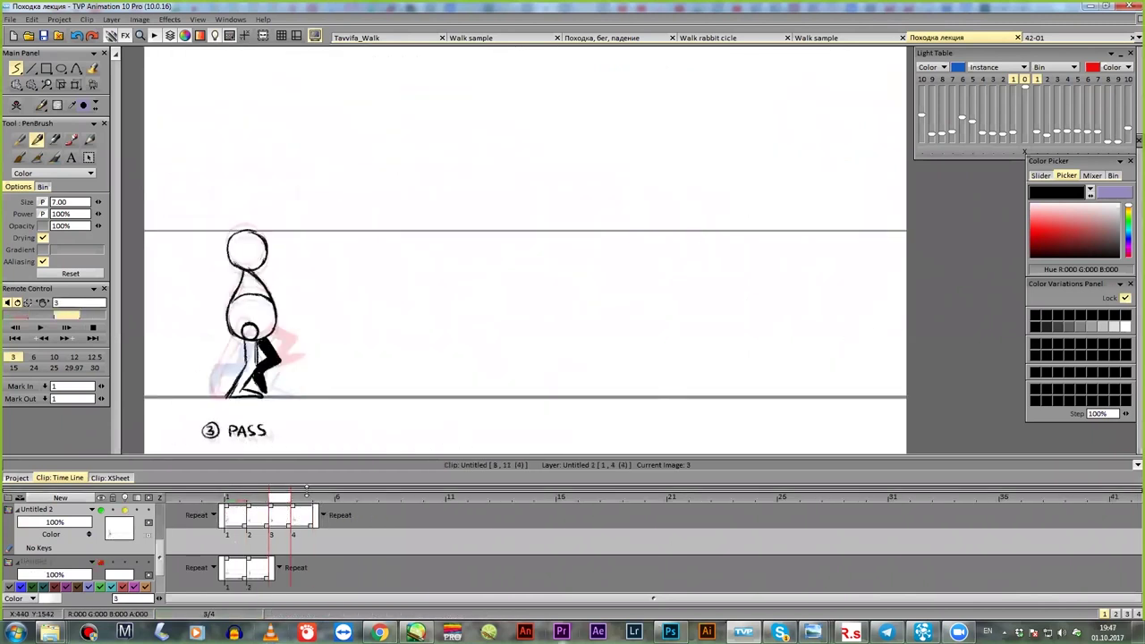
- Set the pose layer to Repeat after its last frame and show the up pose on frame 4
left_click(327, 517)
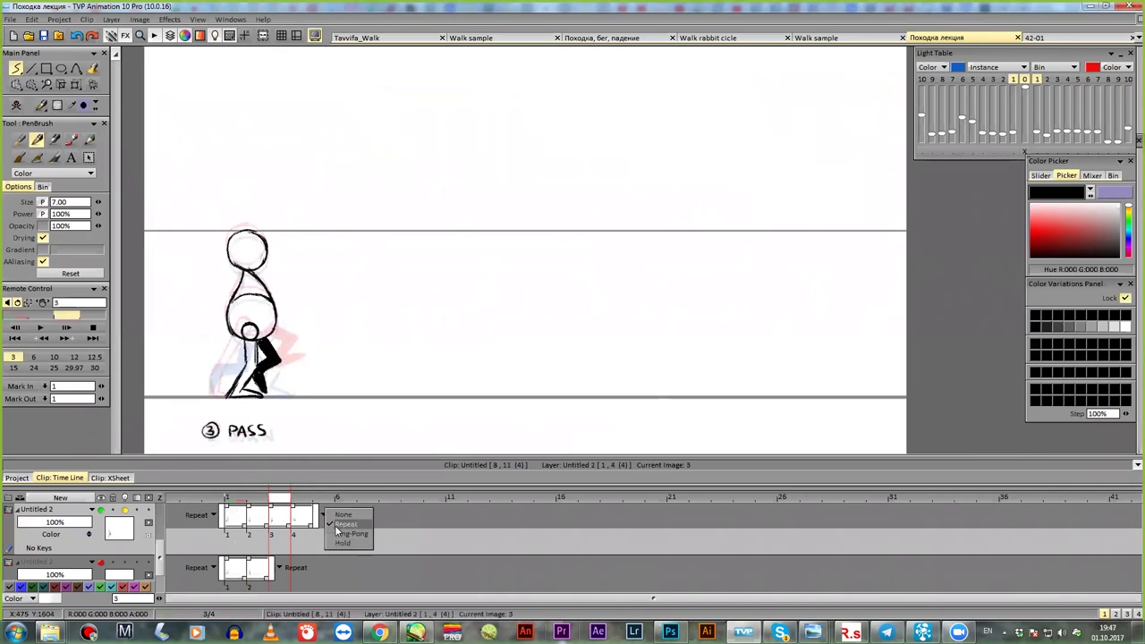
left_click(338, 526)
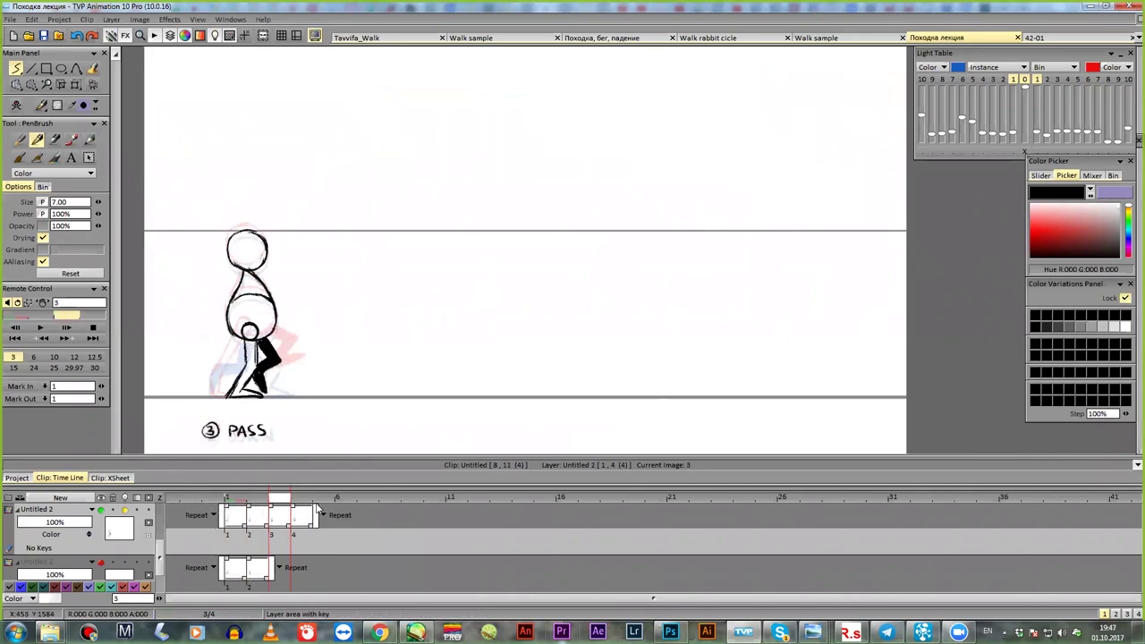
left_click(315, 506)
scroll(430, 289, "up", 2)
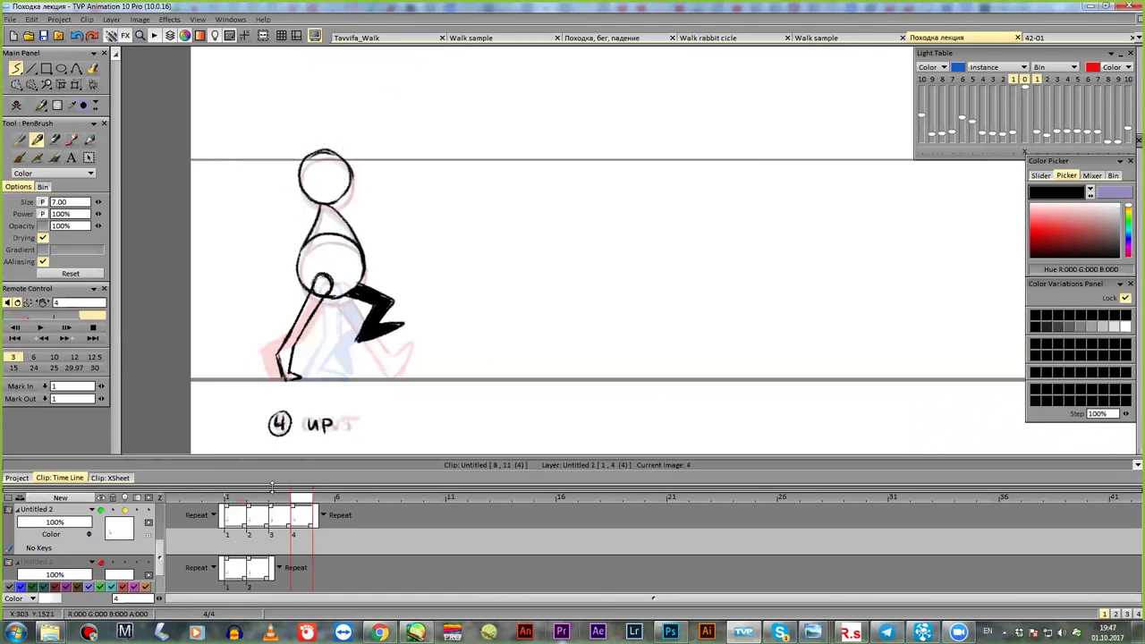
- Compare the repeated contact pose on frame 5 with the pass pose on frame 3
left_click(324, 528)
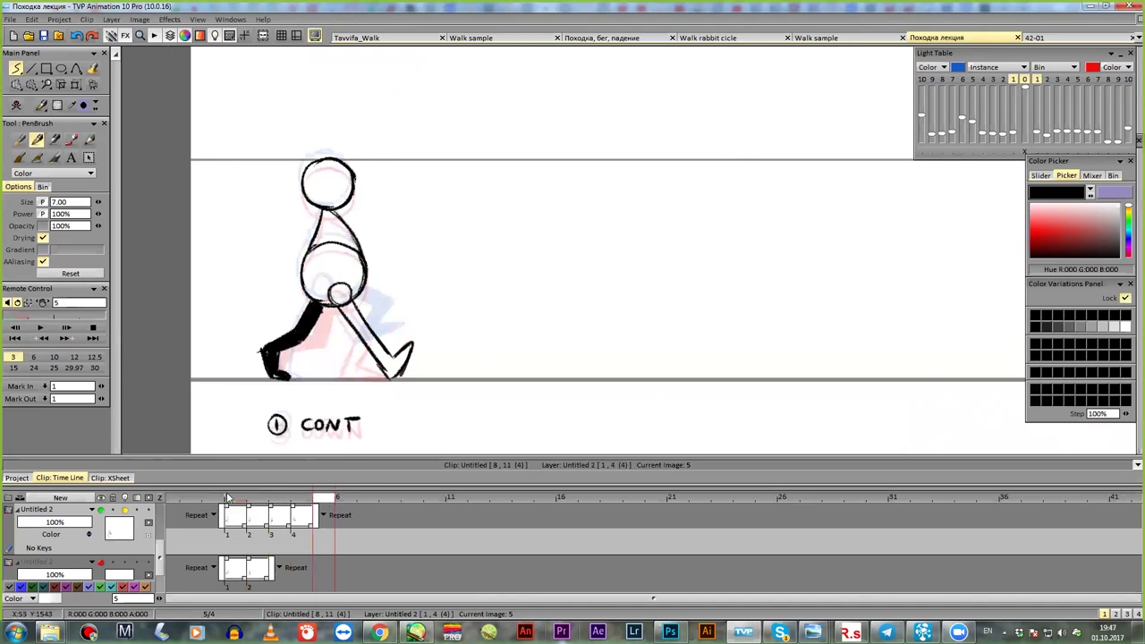
scroll(507, 309, "up", 1)
mouse_move(276, 498)
left_mouse_down()
mouse_move(475, 488)
mouse_move(325, 501)
mouse_move(285, 521)
left_mouse_up()
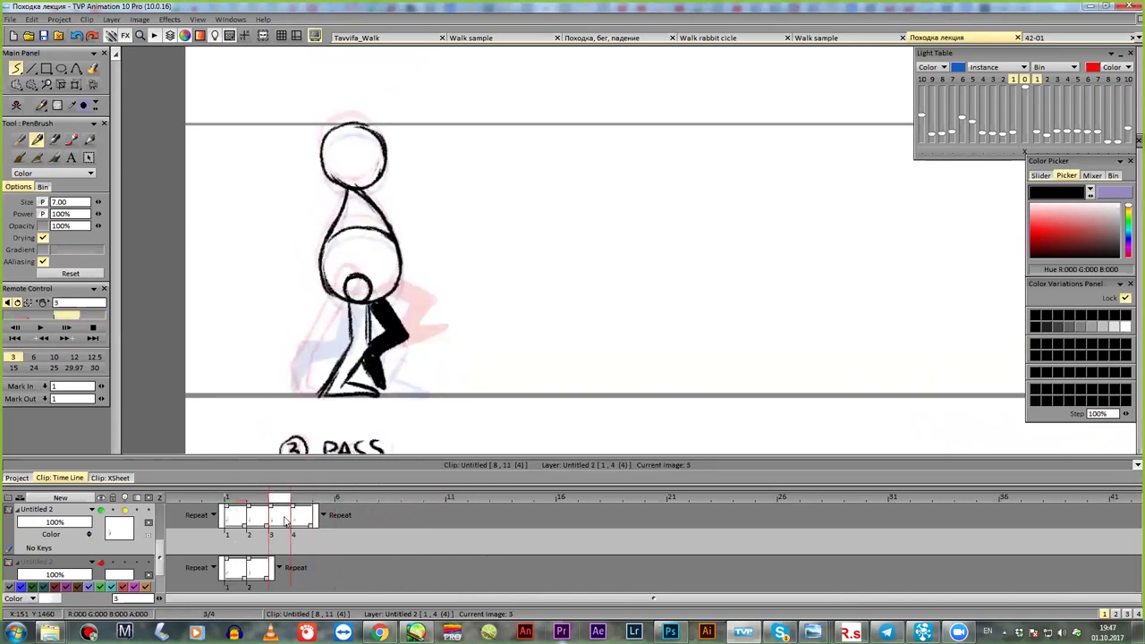
left_click_drag(363, 497, 279, 512)
- Underline the planted foot of the pass pose on frame 3 and undo the mark
mouse_move(326, 404)
left_mouse_down()
mouse_move(371, 405)
mouse_move(324, 405)
left_mouse_up()
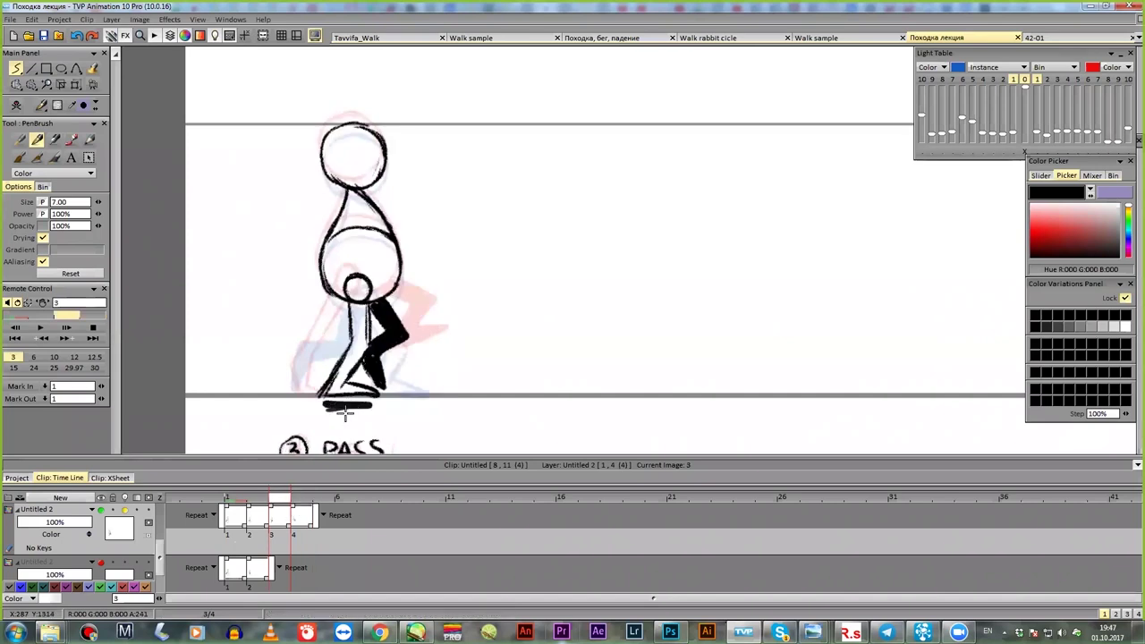
mouse_move(299, 500)
left_mouse_down()
mouse_move(271, 499)
mouse_move(301, 499)
left_mouse_up()
key("ctrl+z")
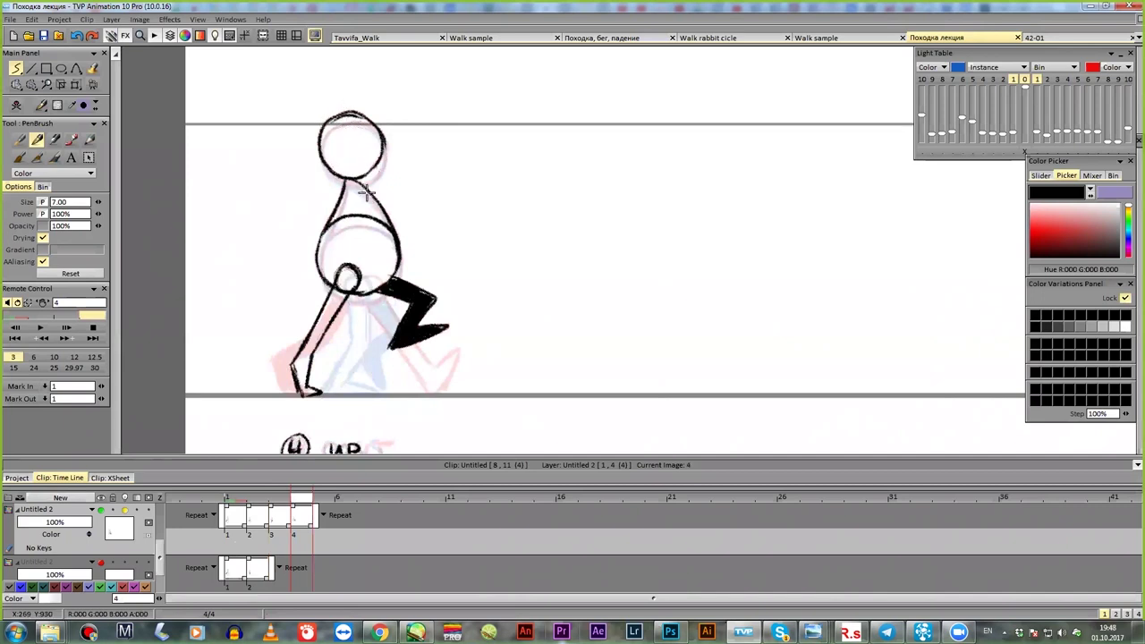
- Compare the black leg and body height between the pass pose on frame 3 and the up pose on frame 4
mouse_move(300, 504)
left_mouse_down()
mouse_move(284, 506)
mouse_move(296, 505)
left_mouse_up()
left_click(288, 507)
left_click(297, 507)
- Sketch a lowered and a high-kicked alternative for the black leg of the up pose on frame 4, and undo both
mouse_move(370, 349)
left_mouse_down()
mouse_move(394, 376)
mouse_move(383, 375)
left_mouse_up()
mouse_move(376, 284)
left_mouse_down()
mouse_move(461, 250)
mouse_move(476, 257)
mouse_move(473, 225)
mouse_move(407, 277)
mouse_move(463, 249)
mouse_move(397, 285)
left_mouse_up()
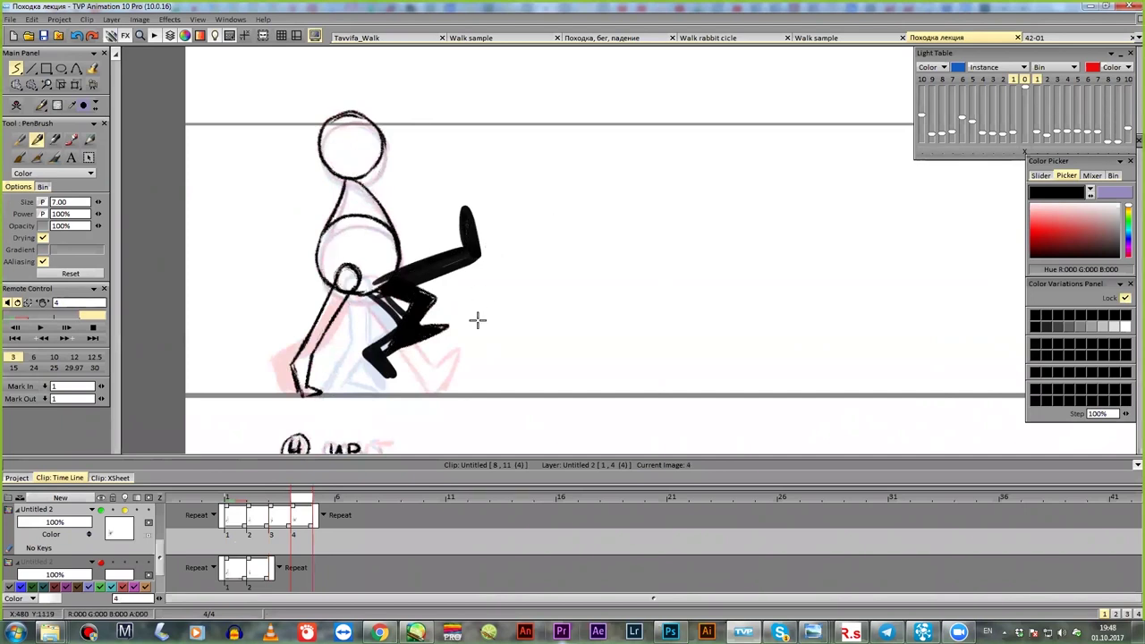
key("ctrl+z")
key("ctrl+z")
key("ctrl+z")
key("ctrl+z")
- Check the pass and up poses around frames 3 and 4, and preview the walk full screen at 6 frames per second
left_click_drag(304, 503, 288, 503)
left_click(301, 503)
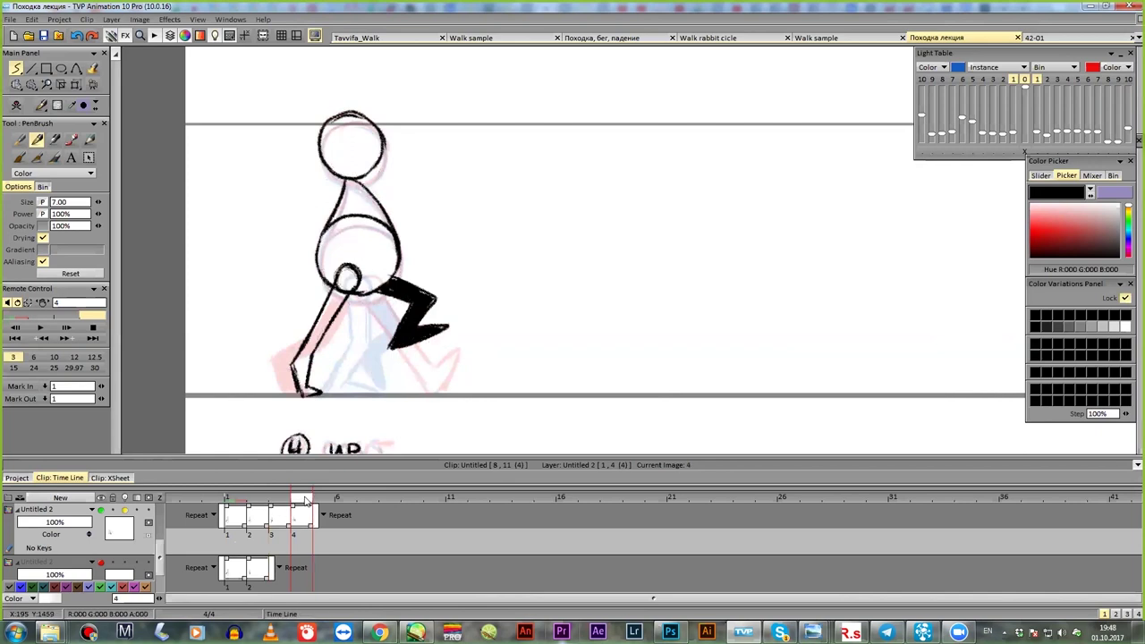
mouse_move(306, 502)
left_mouse_down()
mouse_move(334, 502)
mouse_move(308, 496)
mouse_move(328, 493)
left_mouse_up()
left_click(33, 357)
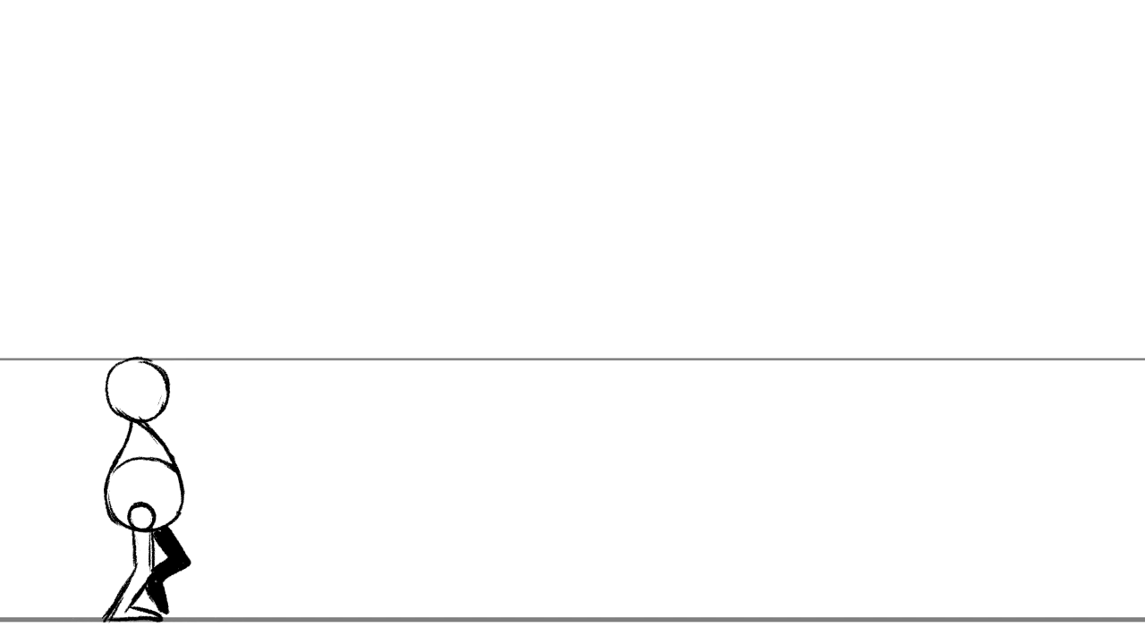
key("Escape")
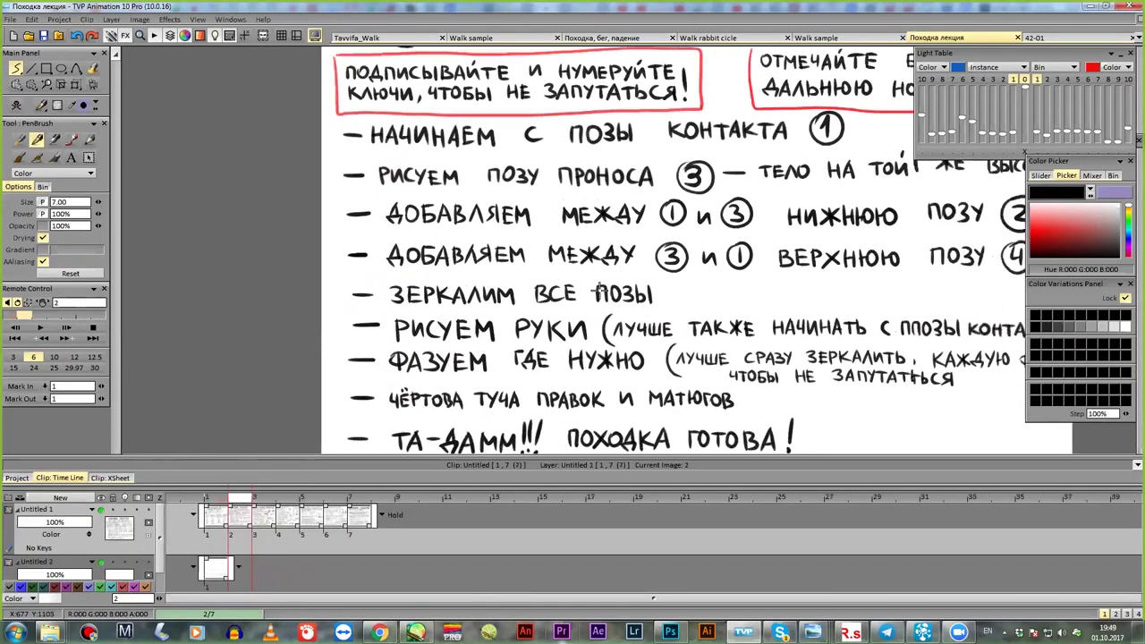
- Read the notes item on mirroring all poses and examine the two figures side by side on frames 2 to 5
left_click_drag(600, 291, 462, 284)
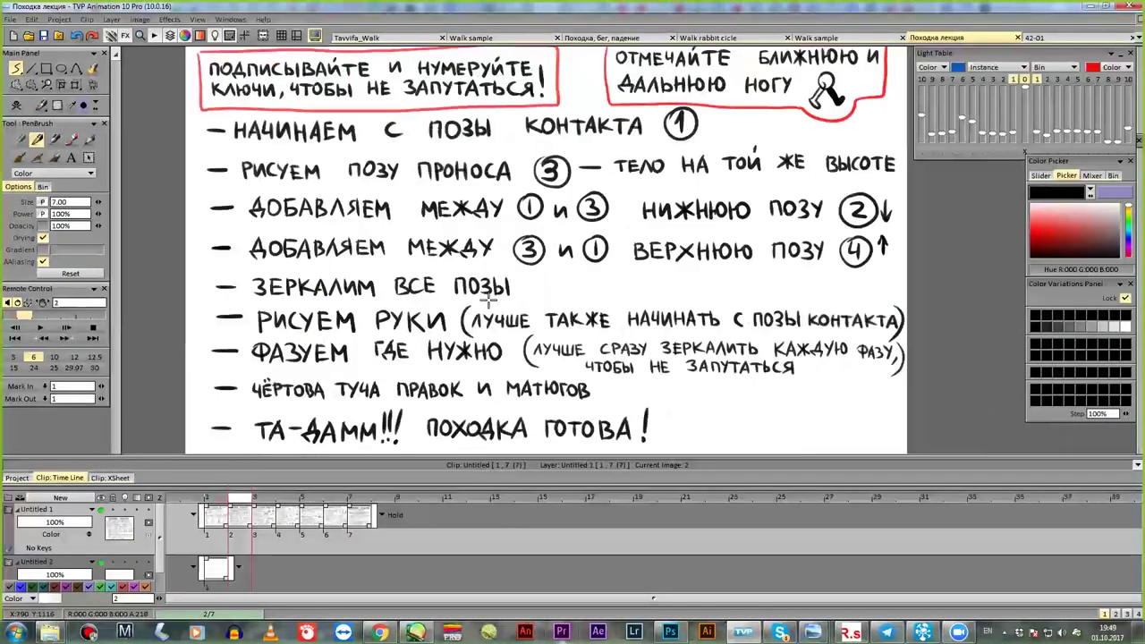
left_click_drag(382, 280, 398, 263)
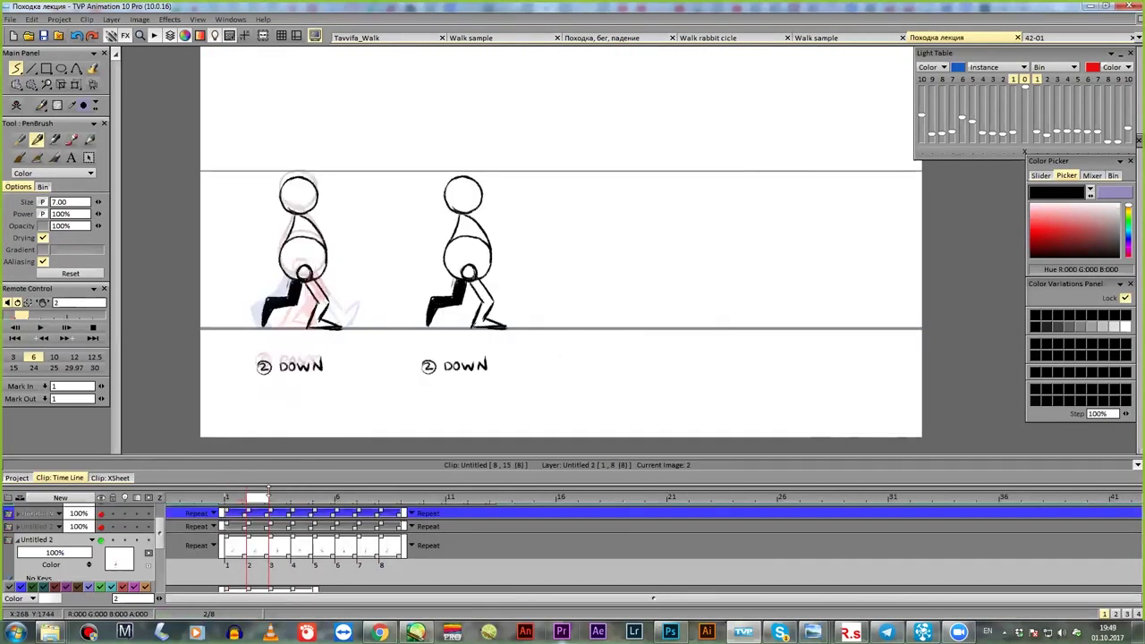
mouse_move(247, 503)
left_mouse_down()
mouse_move(237, 503)
mouse_move(256, 502)
left_mouse_up()
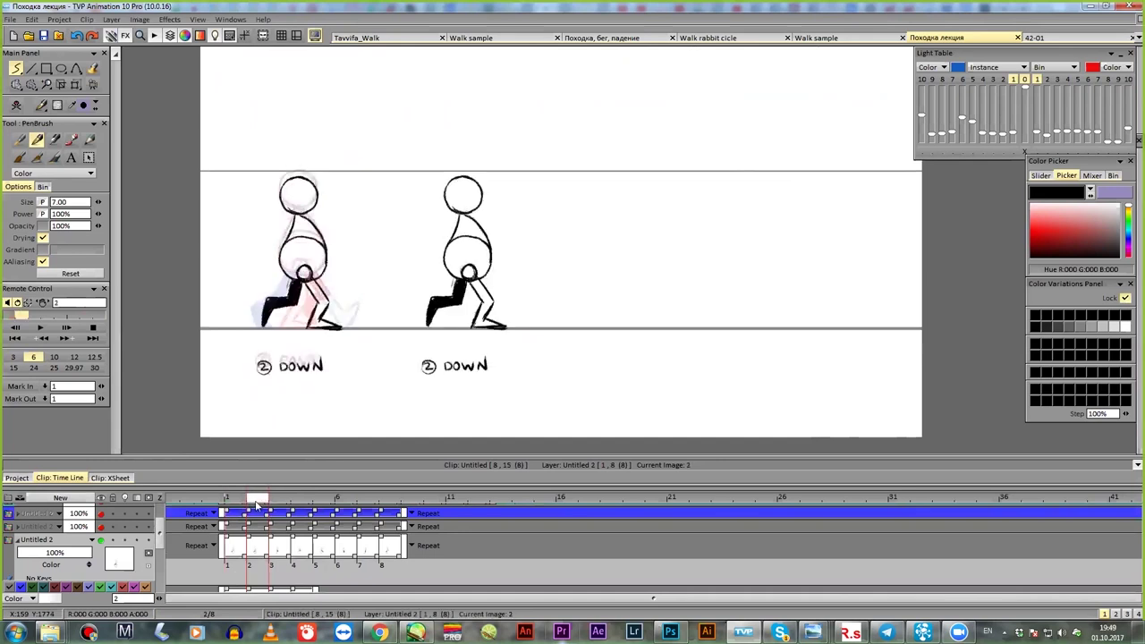
left_click(277, 504)
left_click(300, 504)
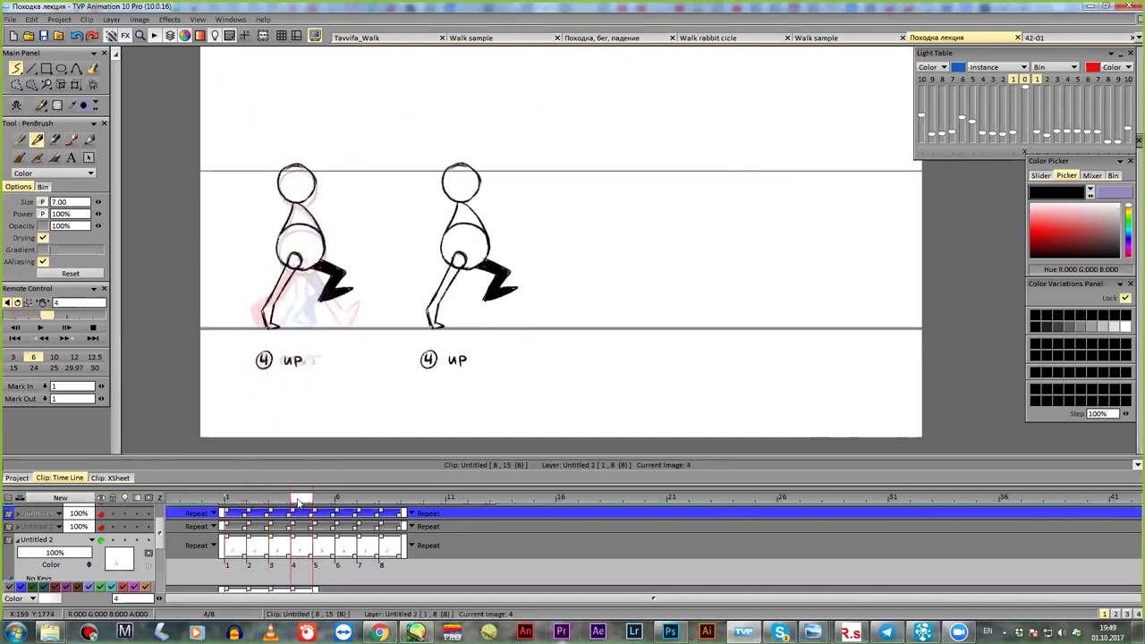
mouse_move(300, 504)
left_mouse_down()
mouse_move(220, 507)
mouse_move(306, 507)
left_mouse_up()
left_click(320, 502)
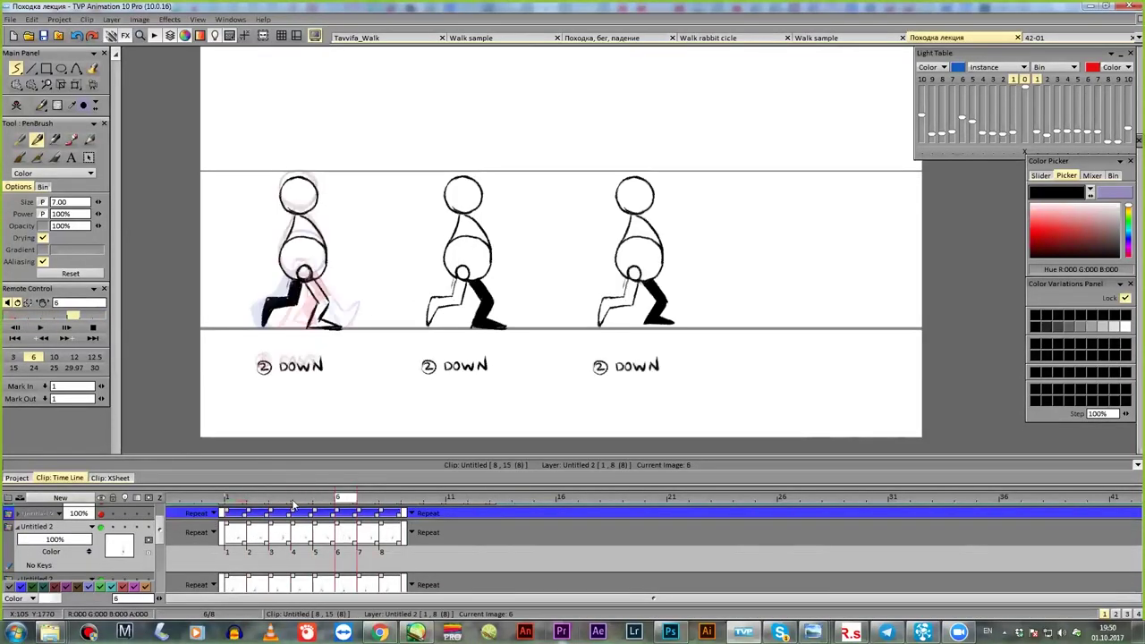
- Return to frame 1, mark the ground under the first figure's black rear foot, and undo the mark
left_click_drag(343, 498, 241, 515)
left_click_drag(577, 312, 546, 303)
scroll(573, 269, "up", 1)
scroll(573, 269, "up", 1)
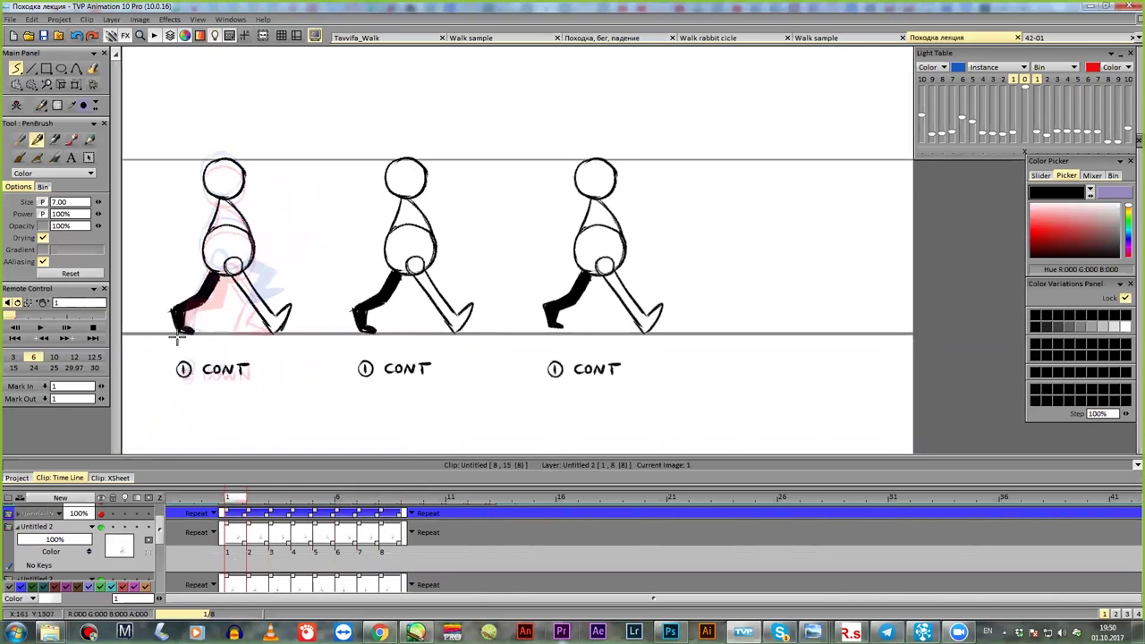
left_click_drag(169, 338, 216, 338)
key("ctrl+z")
- Mark the ground contact beneath the third figure's supporting foot on frame 4 and draw a long ground line behind it
left_click_drag(244, 501, 302, 501)
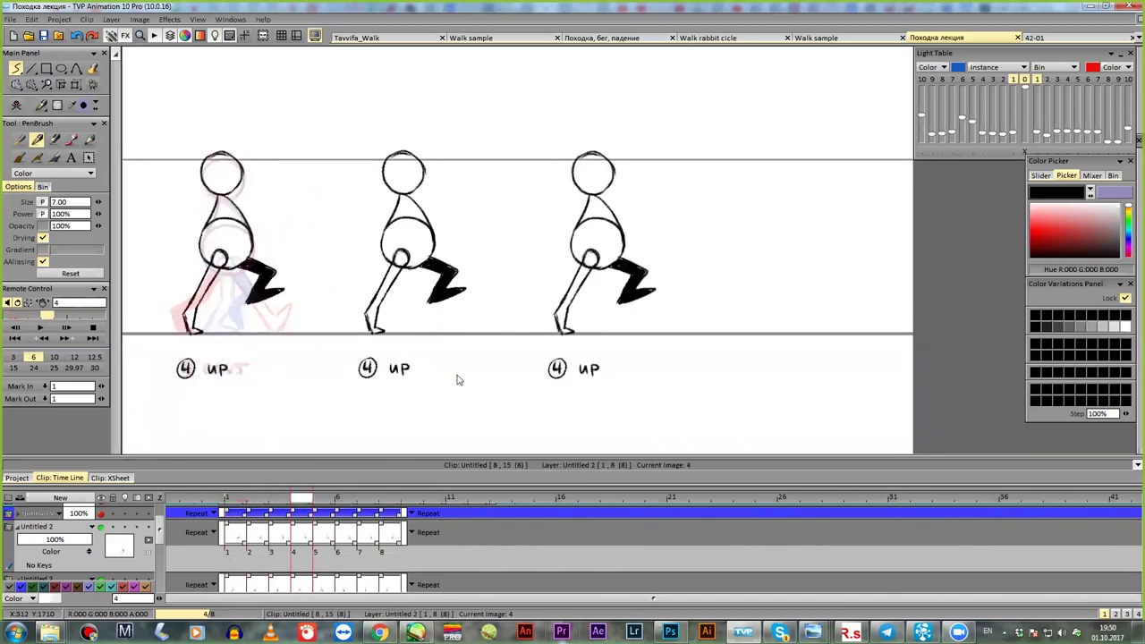
mouse_move(556, 335)
left_mouse_down()
mouse_move(624, 326)
mouse_move(539, 328)
mouse_move(663, 324)
left_mouse_up()
key("ctrl+z")
key("ctrl+z")
left_click_drag(532, 326, 730, 318)
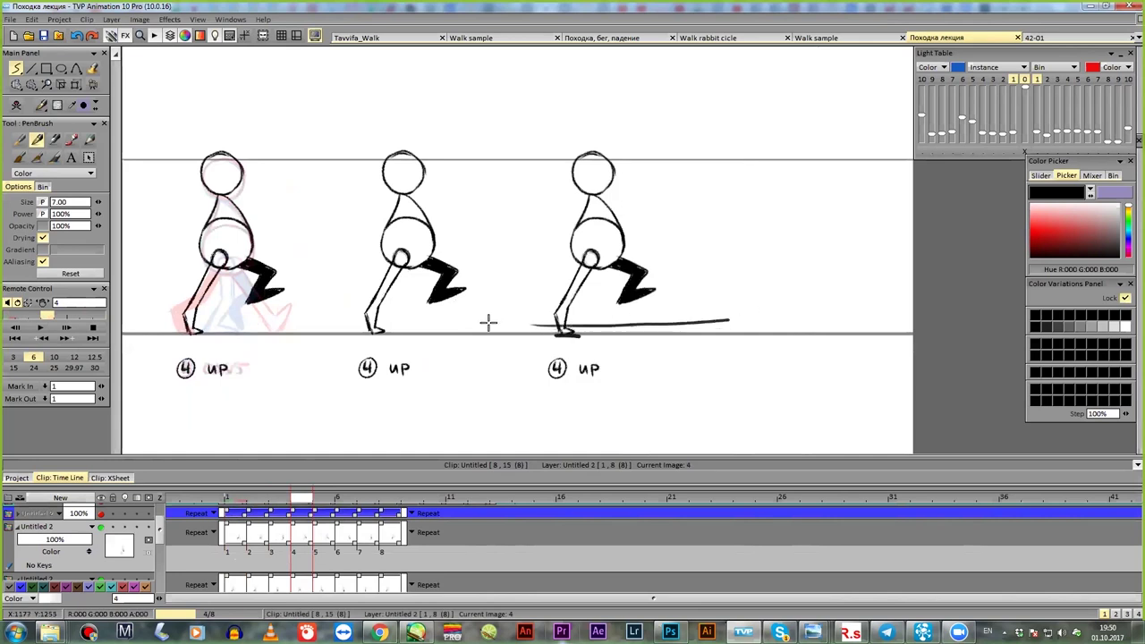
- Draw a perspective floor grid of converging and crossing lines beside the third figure on frame 4
left_click_drag(673, 389, 741, 309)
left_click_drag(754, 311, 752, 387)
left_click_drag(790, 315, 841, 385)
left_click_drag(829, 304, 913, 354)
left_click_drag(868, 304, 913, 324)
left_click_drag(710, 330, 913, 315)
left_click_drag(703, 356, 913, 333)
left_click_drag(713, 376, 903, 361)
- Sketch a small front-view figure standing on the perspective grid with one foot placed farther back than the other
left_click_drag(757, 236, 761, 284)
mouse_move(759, 279)
left_mouse_down()
mouse_move(760, 356)
mouse_move(744, 360)
mouse_move(778, 354)
left_mouse_up()
left_click_drag(763, 298, 770, 383)
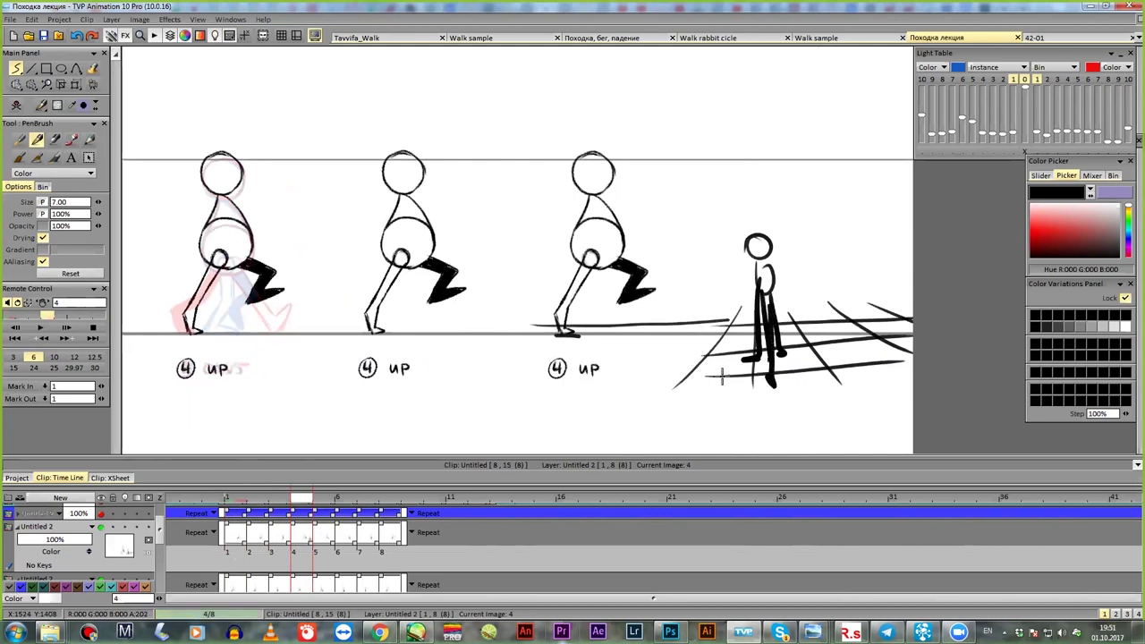
left_click_drag(763, 365, 796, 367)
- Undo the small front-view figure, the perspective grid and the long ground line on frame 4
key("ctrl+z")
key("ctrl+z")
key("ctrl+z")
key("ctrl+z")
key("ctrl+z")
key("ctrl+z")
key("ctrl+z")
key("ctrl+z")
key("ctrl+z")
key("ctrl+z")
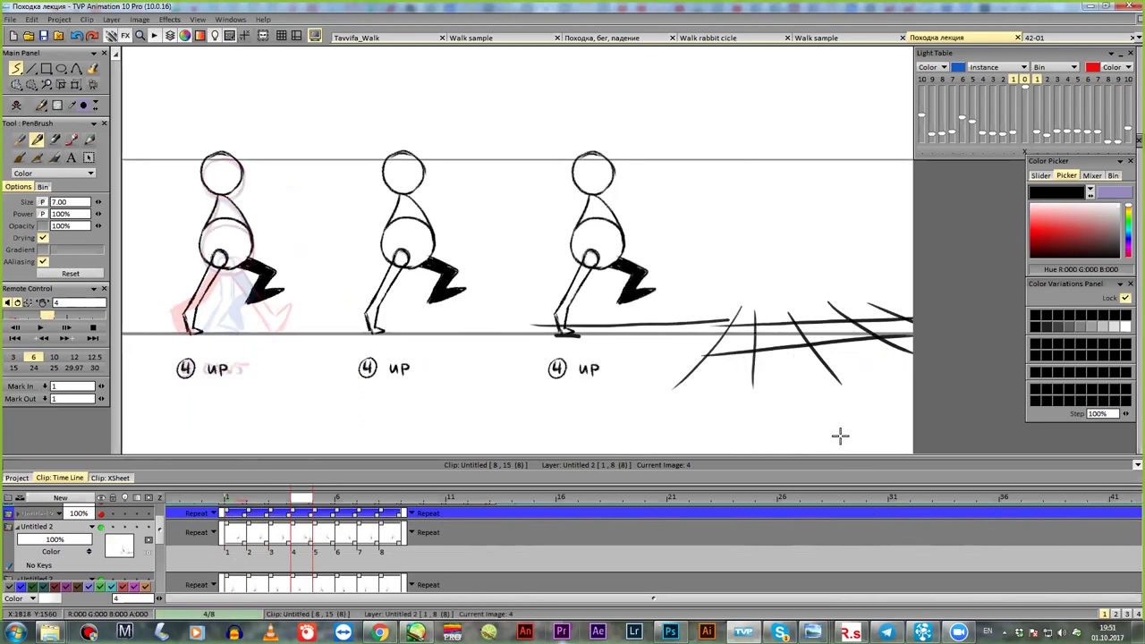
key("ctrl+z")
key("ctrl+z")
key("ctrl+z")
key("ctrl+z")
key("ctrl+z")
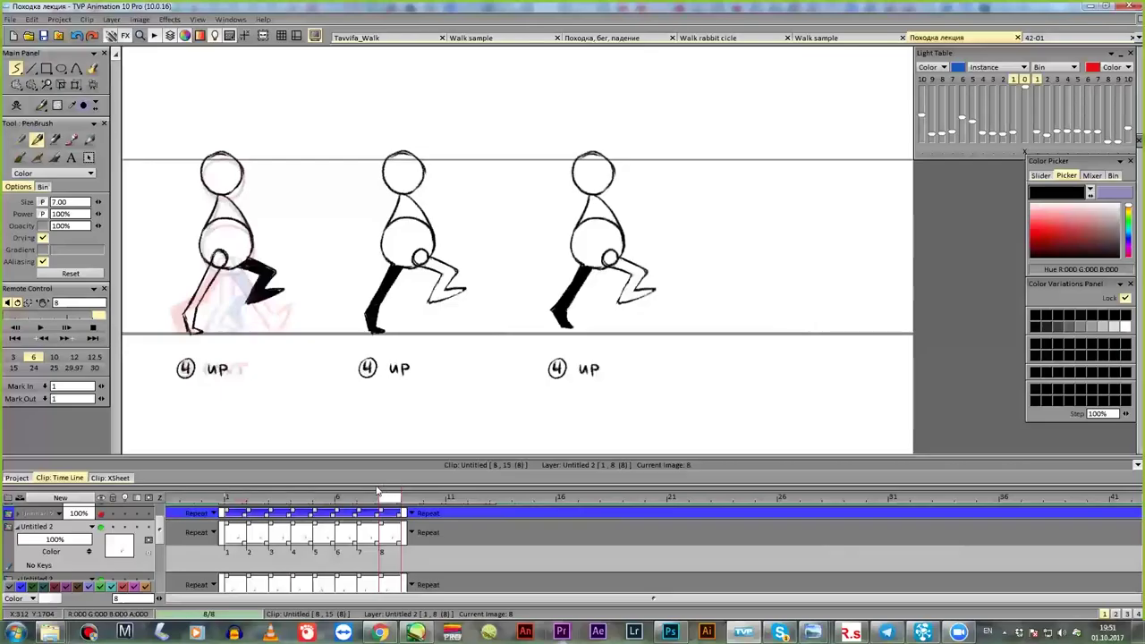
- Compare the foot placement of the second and third figures in the poses on frames 4 to 7
left_click(377, 491)
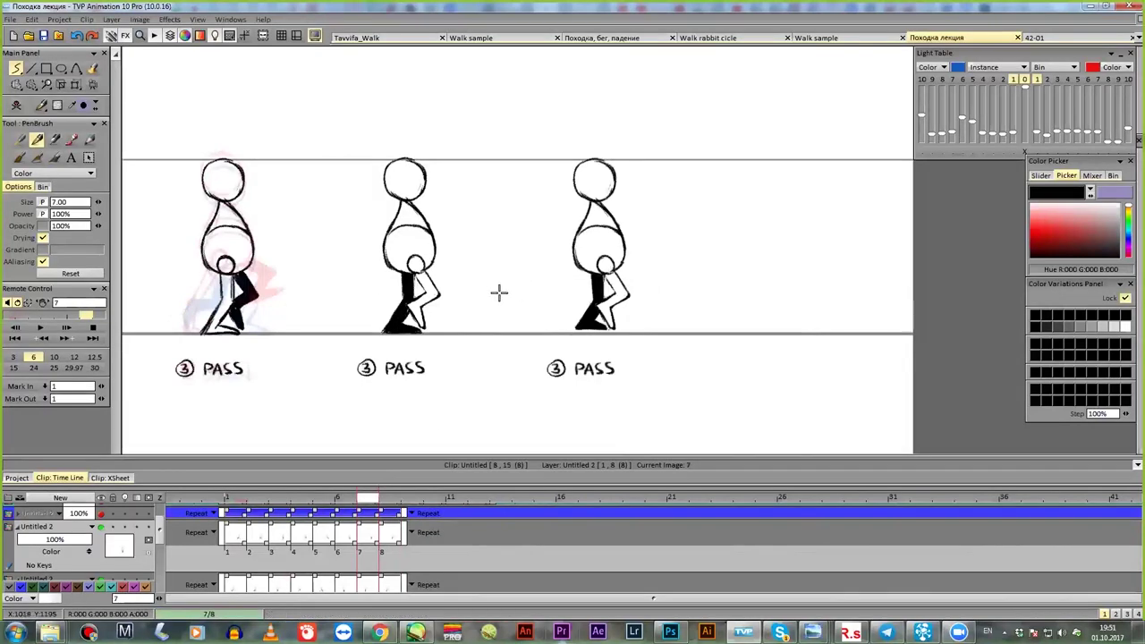
scroll(465, 324, "up", 2)
scroll(450, 307, "up", 2)
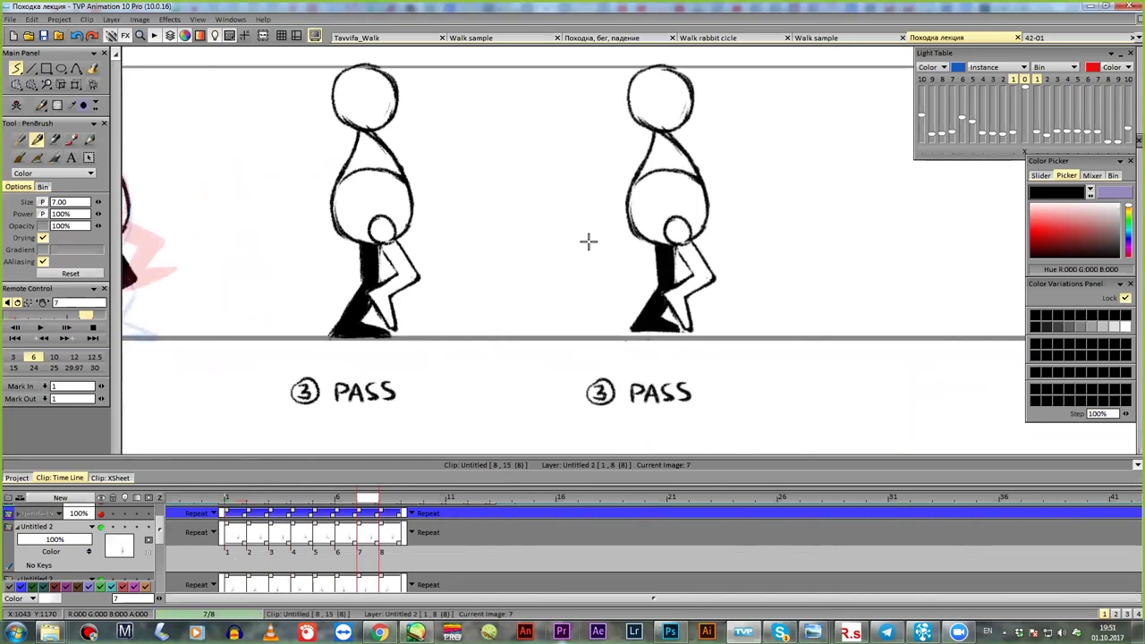
key("Left")
key("Left")
key("Left")
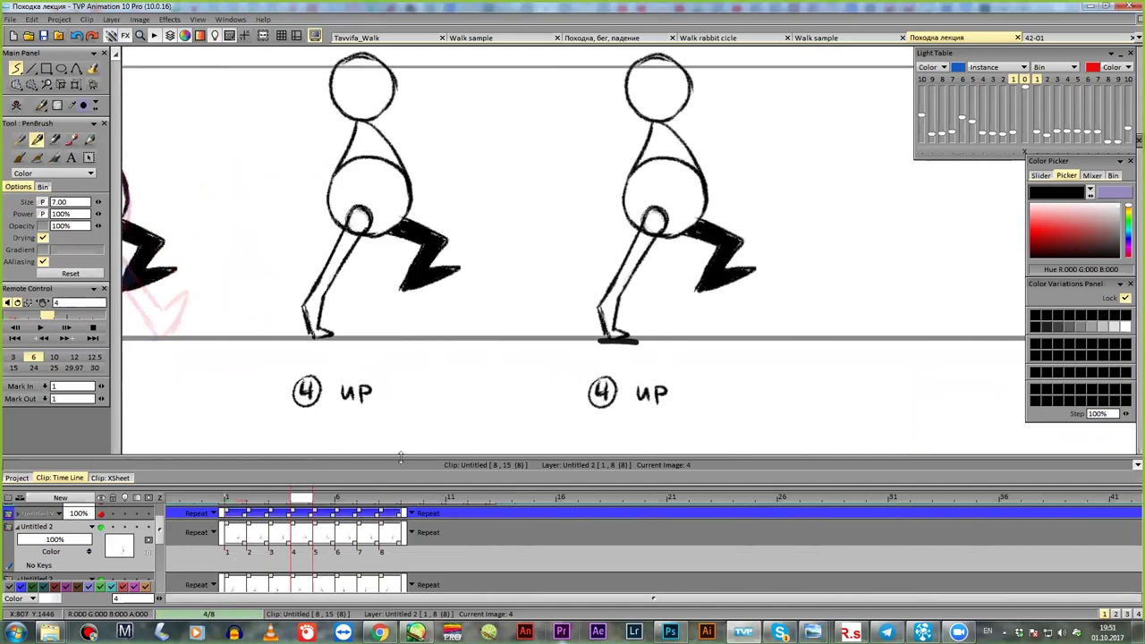
left_click(329, 499)
left_click_drag(337, 499, 369, 497)
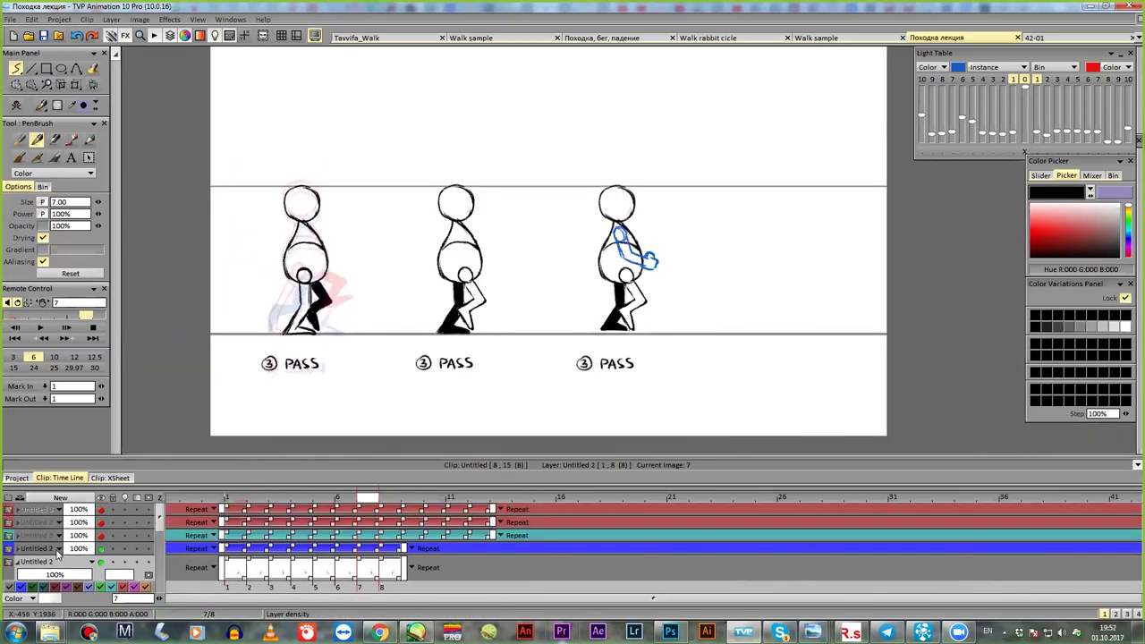
- Expand the blue arms layer and consult the notes clip about the arms of the third figure's contact pose on frame 1
left_click(19, 549)
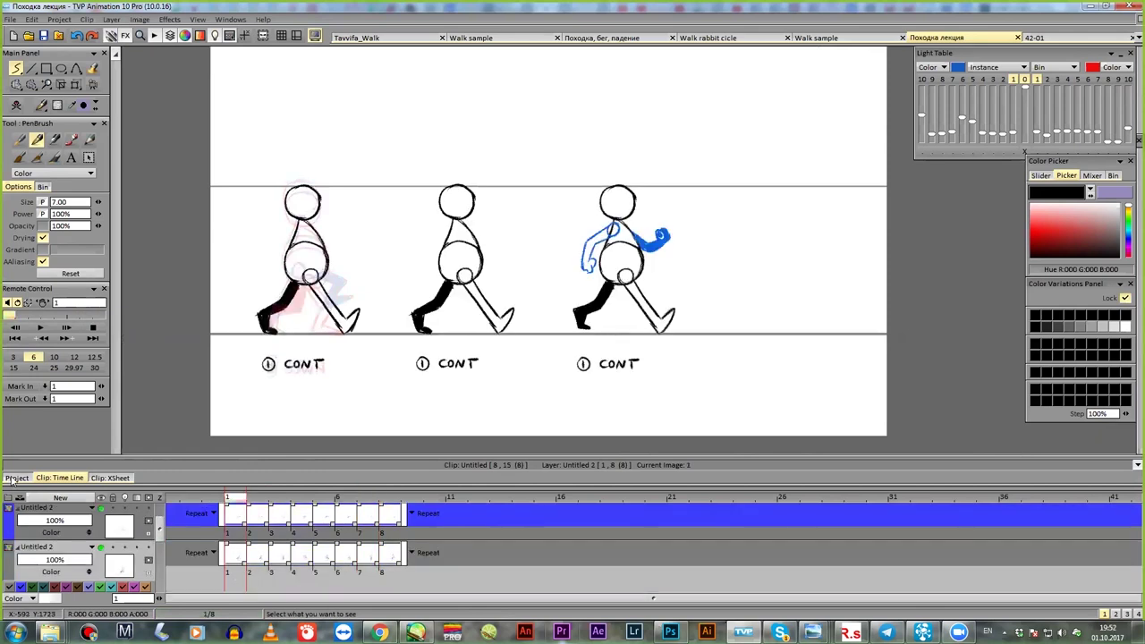
left_click(14, 478)
double_click(172, 543)
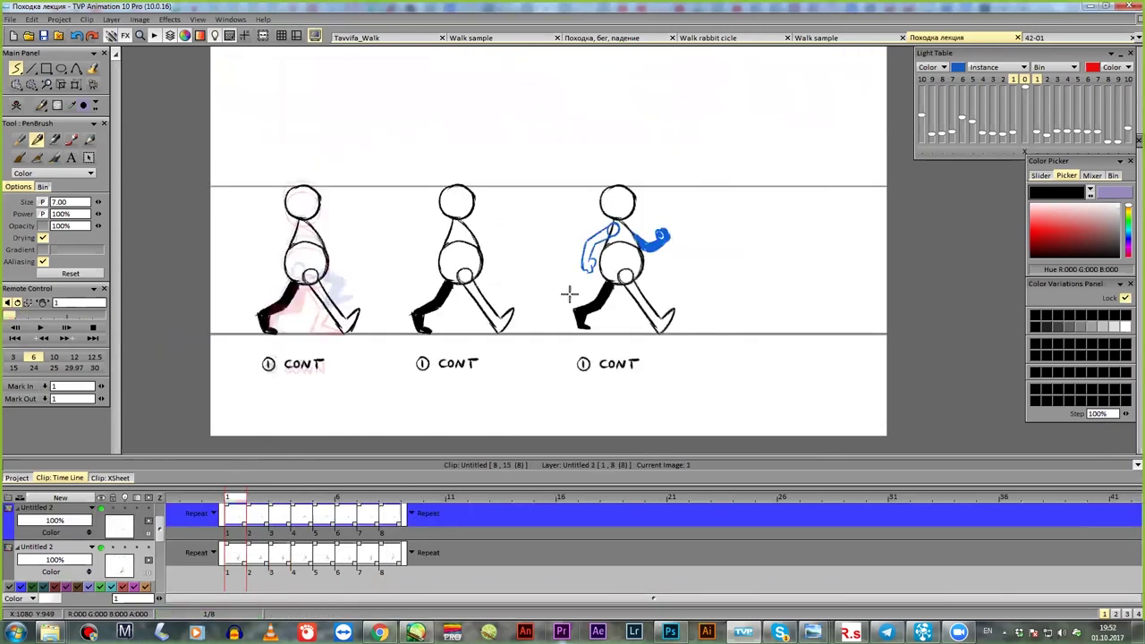
scroll(690, 265, "up", 2)
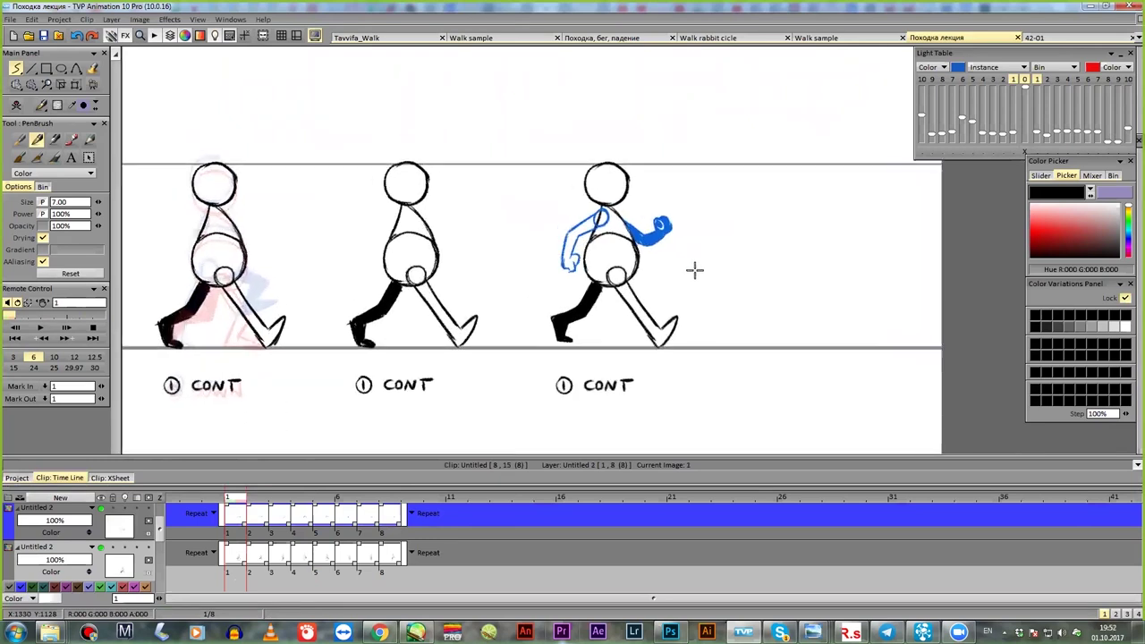
- Trace black strokes beside the third figure's front leg and arms in the contact pose on frame 1, and undo them
left_click_drag(689, 314, 742, 309)
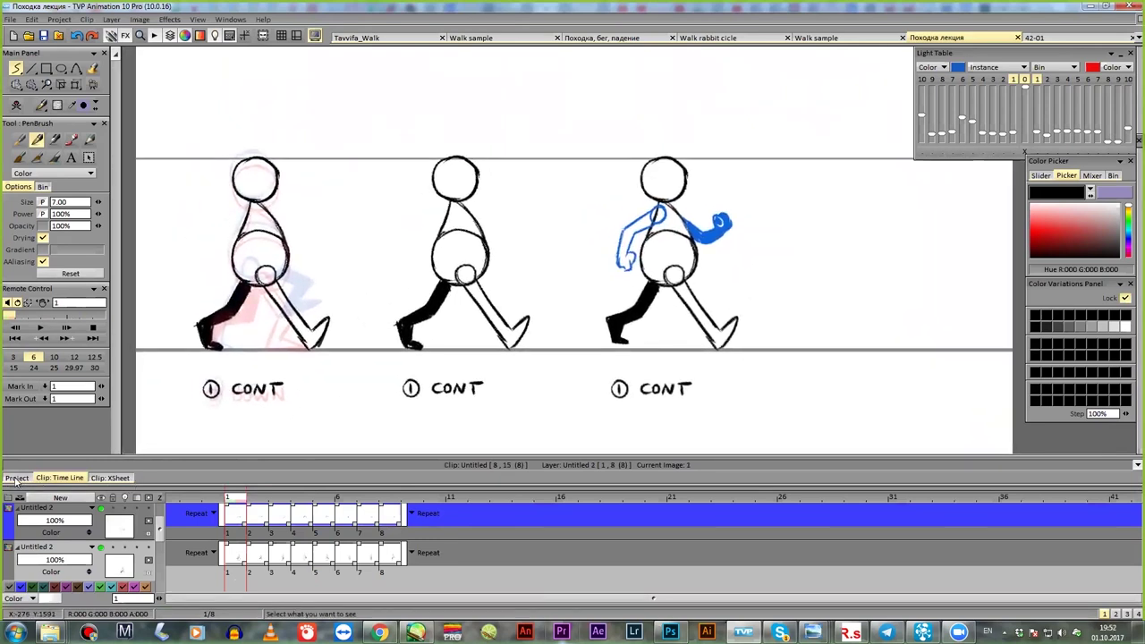
scroll(726, 246, "up", 1)
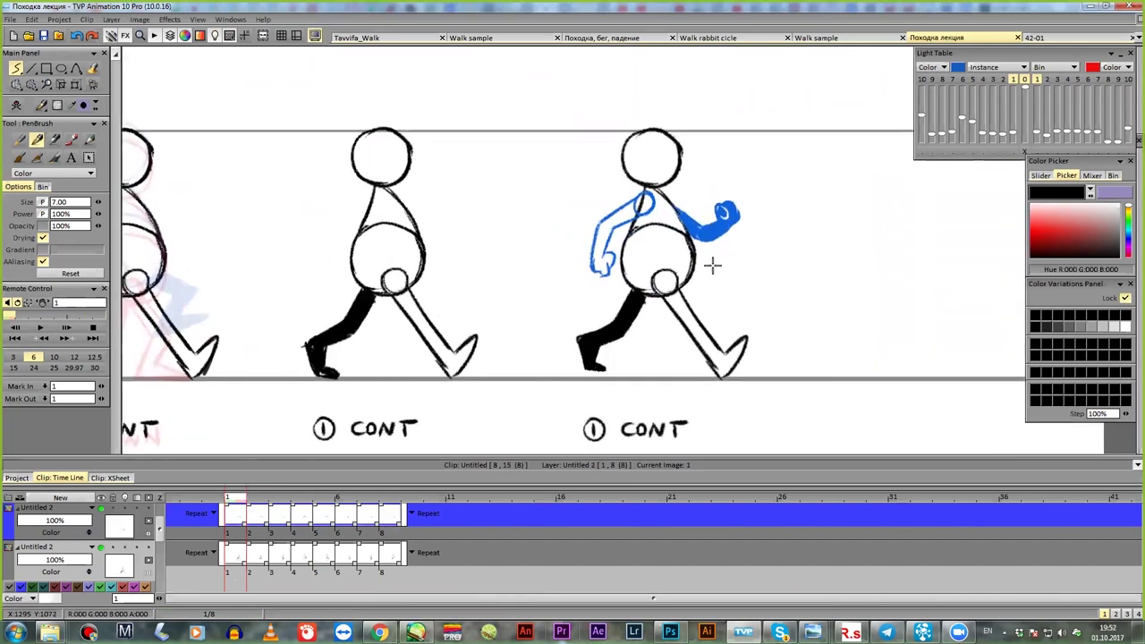
left_click_drag(748, 250, 702, 243)
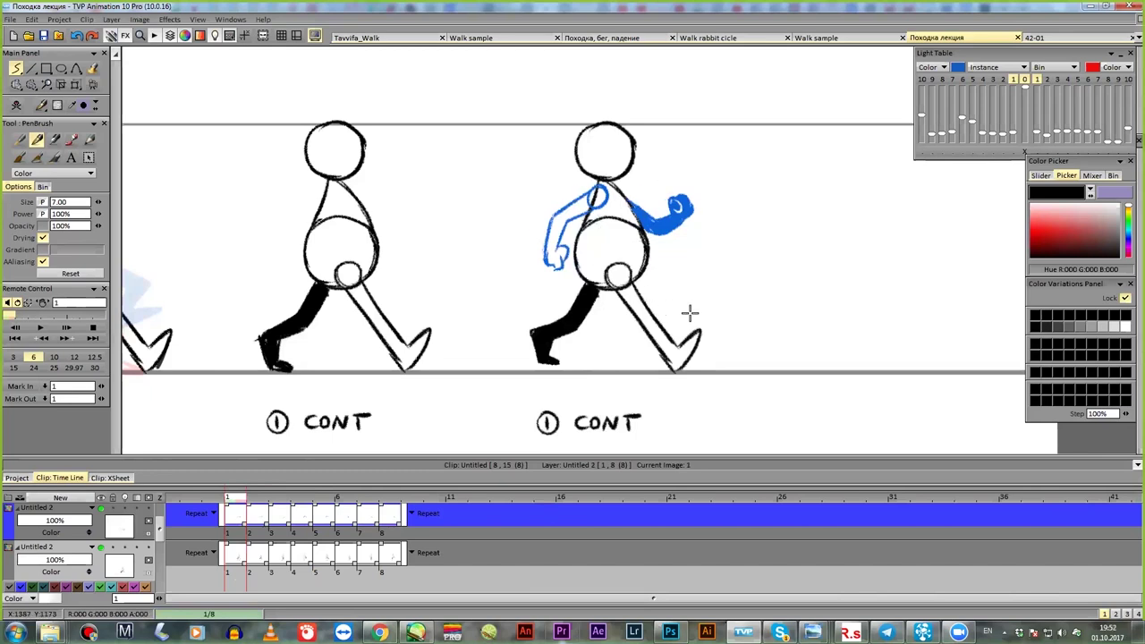
left_click_drag(629, 262, 674, 315)
mouse_move(582, 185)
left_mouse_down()
mouse_move(524, 220)
mouse_move(519, 265)
left_mouse_up()
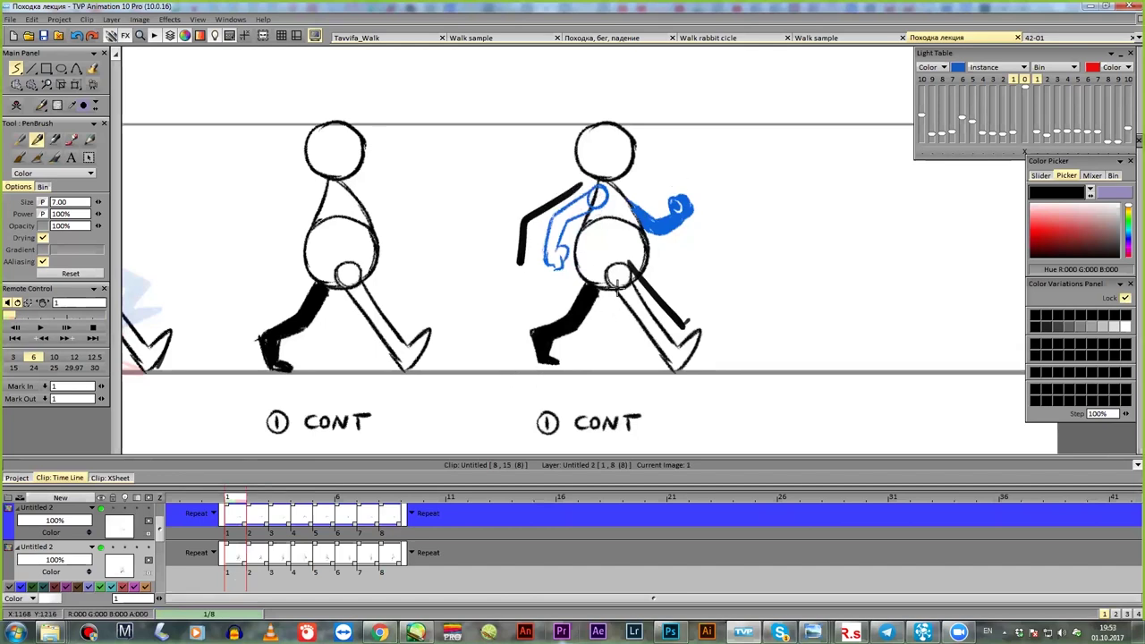
left_click_drag(633, 191, 662, 189)
key("ctrl+z")
key("ctrl+z")
key("ctrl+z")
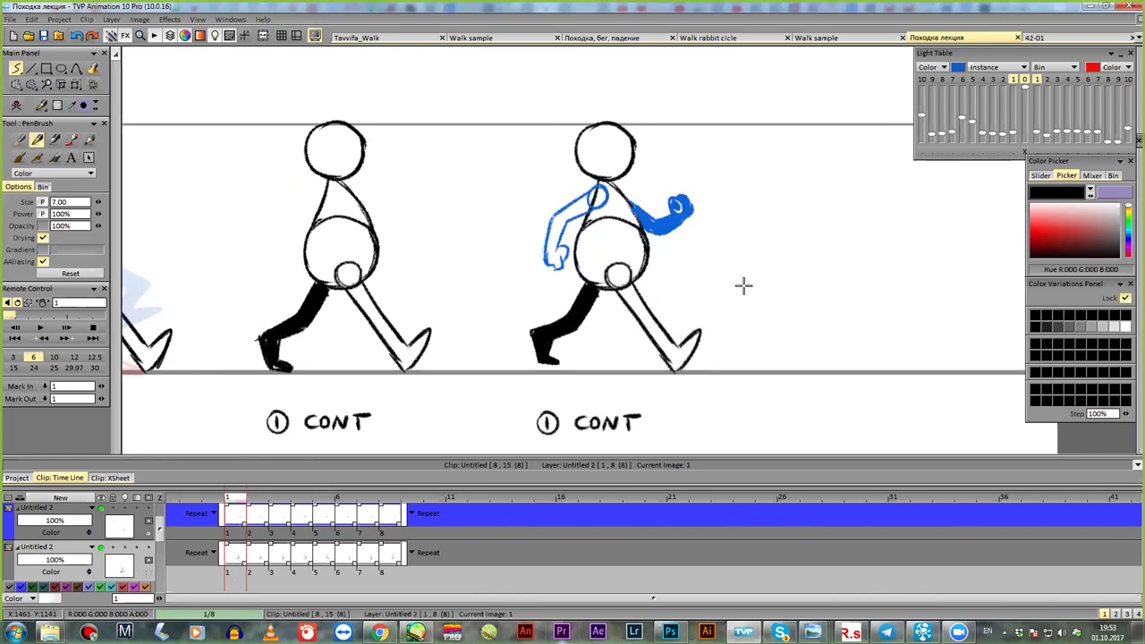
- Sketch a running figure beside the third contact pose, with a raised front arm, a filled-in rear arm and a bent rear leg
left_click_drag(719, 287, 562, 330)
mouse_move(653, 224)
left_mouse_down()
mouse_move(635, 197)
mouse_move(659, 177)
left_mouse_up()
left_click_drag(634, 284, 648, 233)
left_click_drag(662, 225, 689, 291)
mouse_move(674, 311)
left_mouse_down()
mouse_move(660, 261)
mouse_move(713, 376)
mouse_move(692, 399)
mouse_move(738, 356)
left_mouse_up()
mouse_move(637, 310)
left_mouse_down()
mouse_move(613, 360)
mouse_move(650, 317)
mouse_move(644, 356)
mouse_move(645, 329)
mouse_move(612, 383)
mouse_move(601, 367)
mouse_move(641, 356)
left_mouse_up()
mouse_move(667, 234)
left_mouse_down()
mouse_move(710, 262)
mouse_move(711, 235)
mouse_move(717, 260)
mouse_move(727, 211)
mouse_move(615, 257)
mouse_move(629, 264)
mouse_move(608, 262)
mouse_move(606, 293)
mouse_move(638, 240)
mouse_move(606, 293)
left_mouse_up()
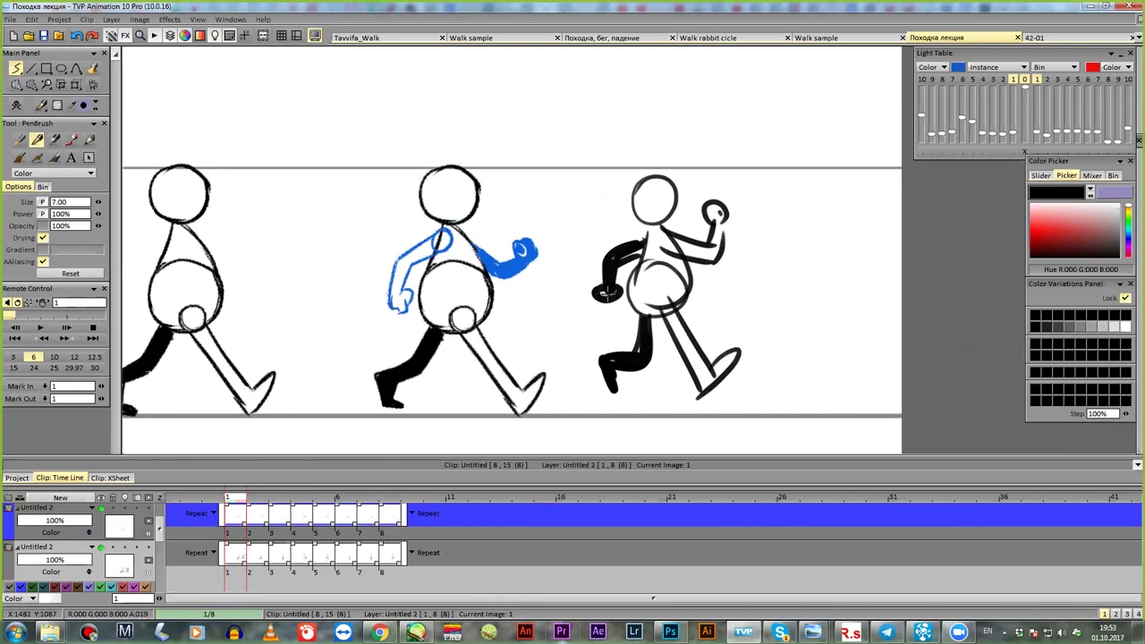
- Draw two long crossing diagonals through the running figure's opposing arms and legs, and undo them
left_click_drag(538, 191, 768, 315)
left_click_drag(825, 119, 526, 380)
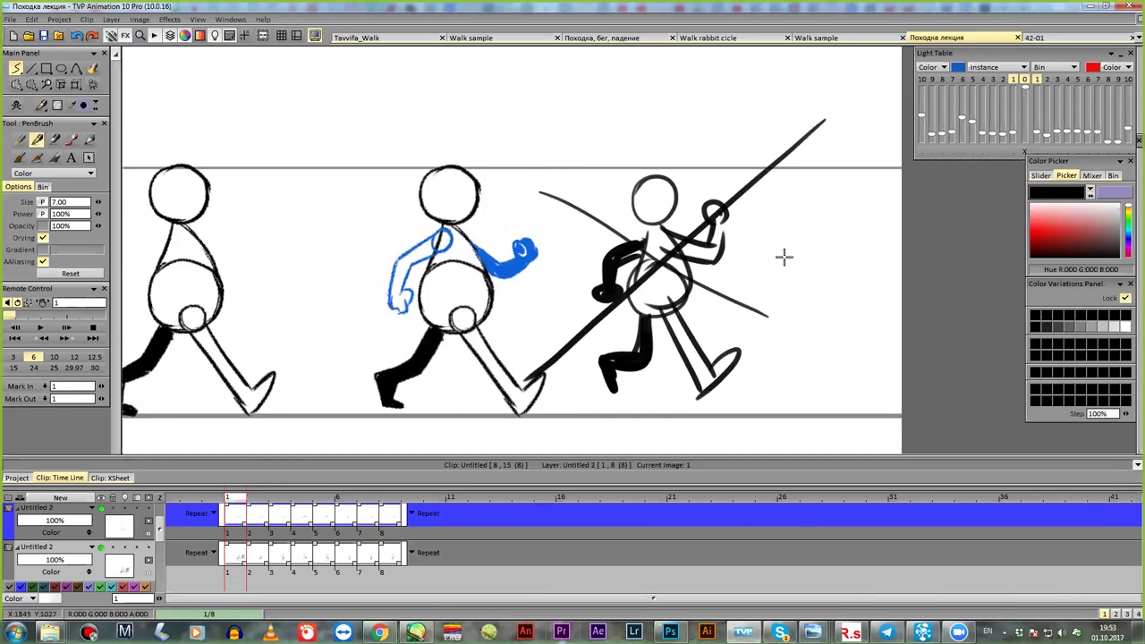
key("ctrl+z")
key("ctrl+z")
key("ctrl+z")
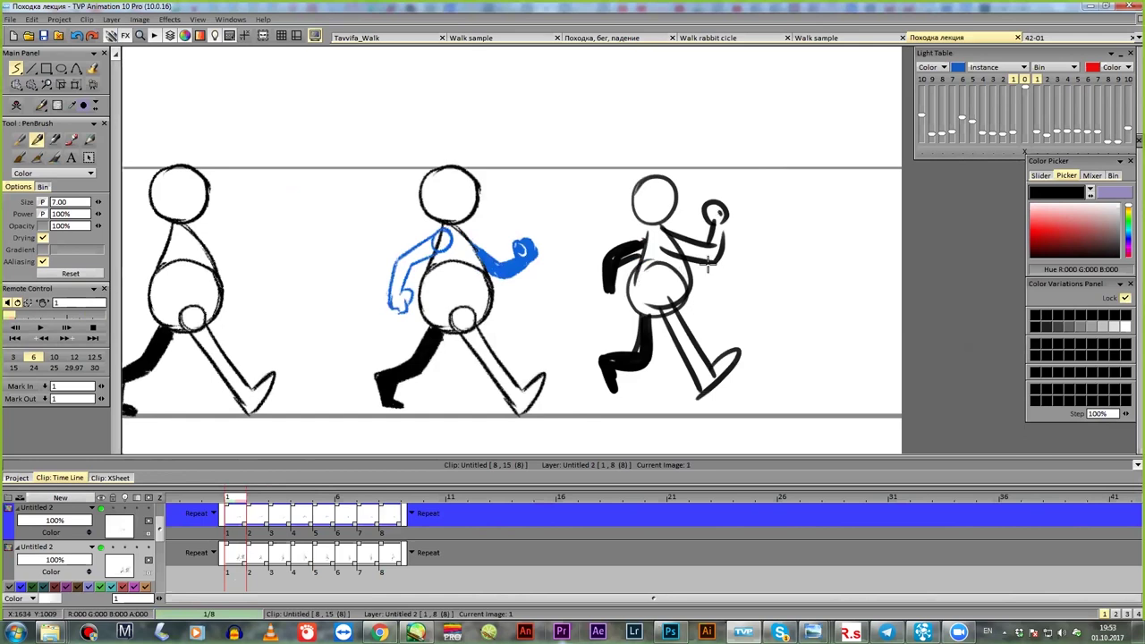
- Fill in the running figure's rear hand and reinforce the lines of its front arm and front leg
left_click_drag(612, 299, 605, 301)
mouse_move(650, 235)
left_mouse_down()
mouse_move(708, 254)
mouse_move(725, 238)
mouse_move(720, 212)
left_mouse_up()
left_click_drag(664, 304, 715, 383)
- Sketch a twist diagram beside the running figure, with opposing curved arrows and an S-shaped axis line
mouse_move(787, 295)
left_mouse_down()
mouse_move(757, 397)
mouse_move(788, 333)
mouse_move(817, 307)
mouse_move(820, 340)
left_mouse_up()
mouse_move(815, 442)
left_mouse_down()
mouse_move(873, 385)
mouse_move(866, 410)
left_mouse_up()
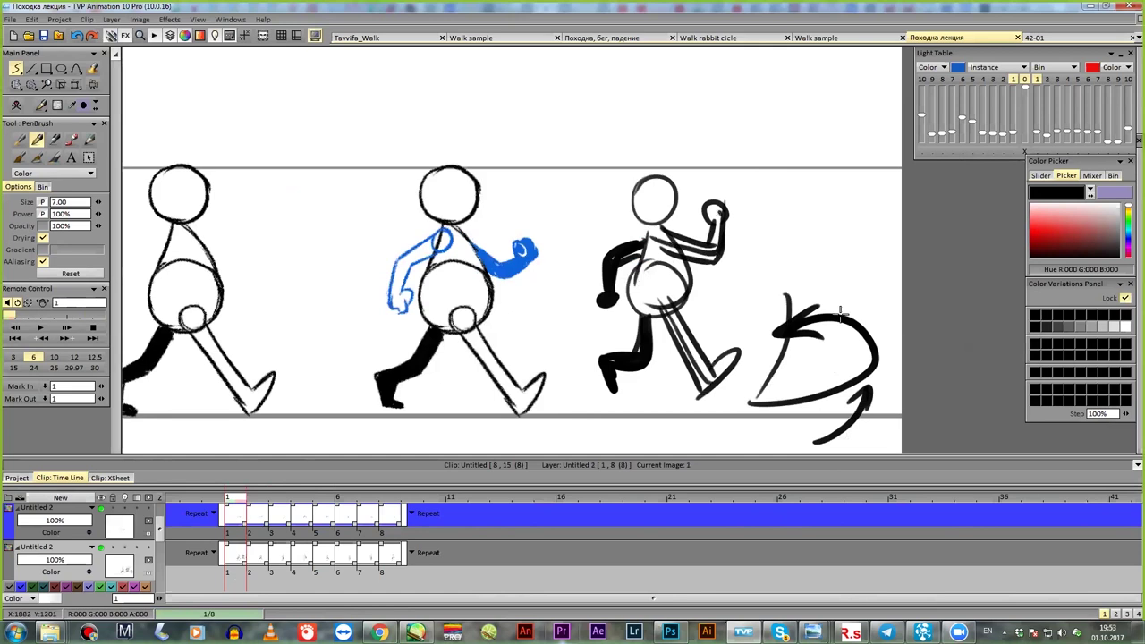
mouse_move(787, 288)
left_mouse_down()
mouse_move(877, 276)
mouse_move(886, 286)
left_mouse_up()
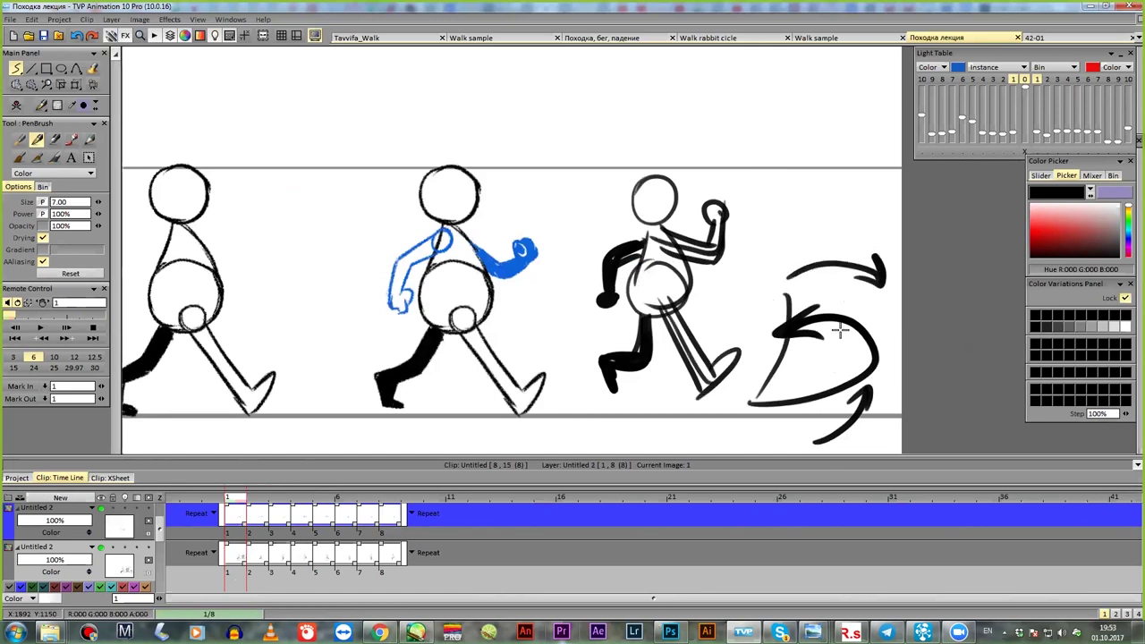
mouse_move(843, 213)
left_mouse_down()
mouse_move(850, 332)
mouse_move(810, 412)
mouse_move(839, 407)
left_mouse_up()
mouse_move(771, 413)
left_mouse_down()
mouse_move(778, 366)
mouse_move(828, 403)
mouse_move(875, 392)
left_mouse_up()
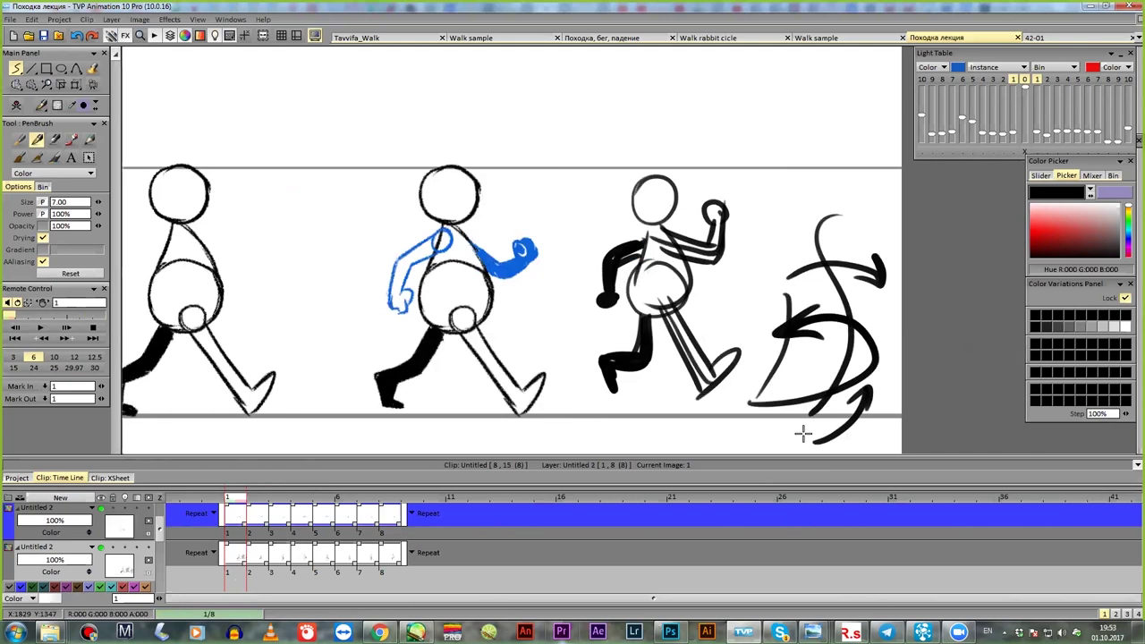
- Undo the twist diagram with its curved arrows and S-shaped axis
key("ctrl+z")
key("ctrl+z")
key("ctrl+z")
key("ctrl+z")
key("ctrl+z")
key("ctrl+z")
key("ctrl+z")
key("ctrl+z")
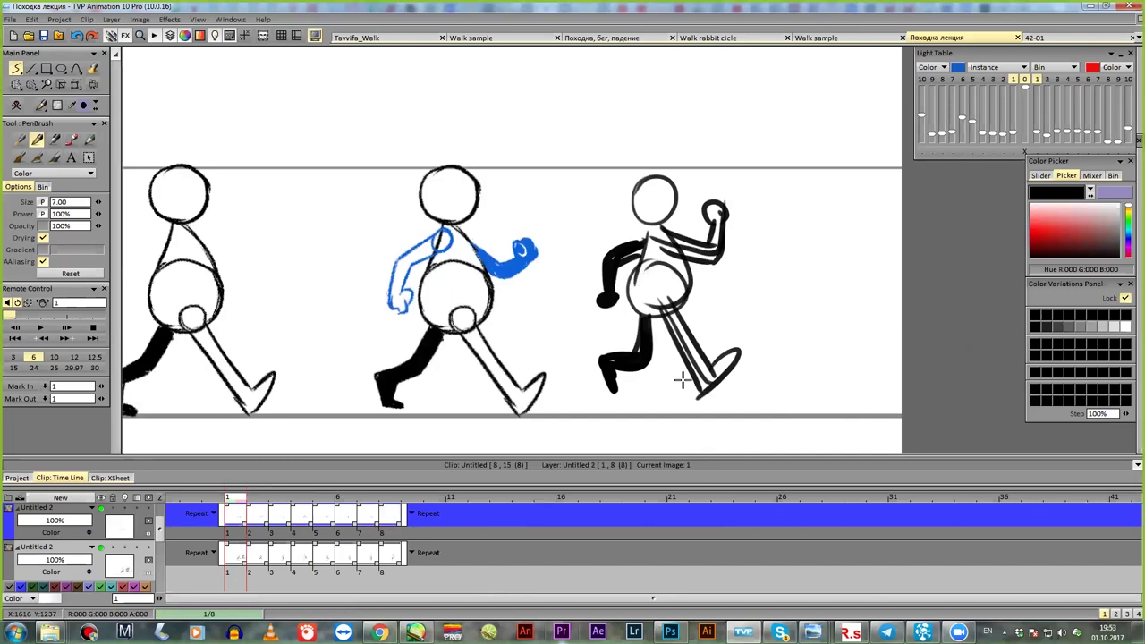
- Undo the whole running figure sketch on frame 1
key("ctrl+z")
key("ctrl+z")
key("ctrl+z")
key("ctrl+z")
key("ctrl+z")
key("ctrl+z")
key("ctrl+z")
key("ctrl+z")
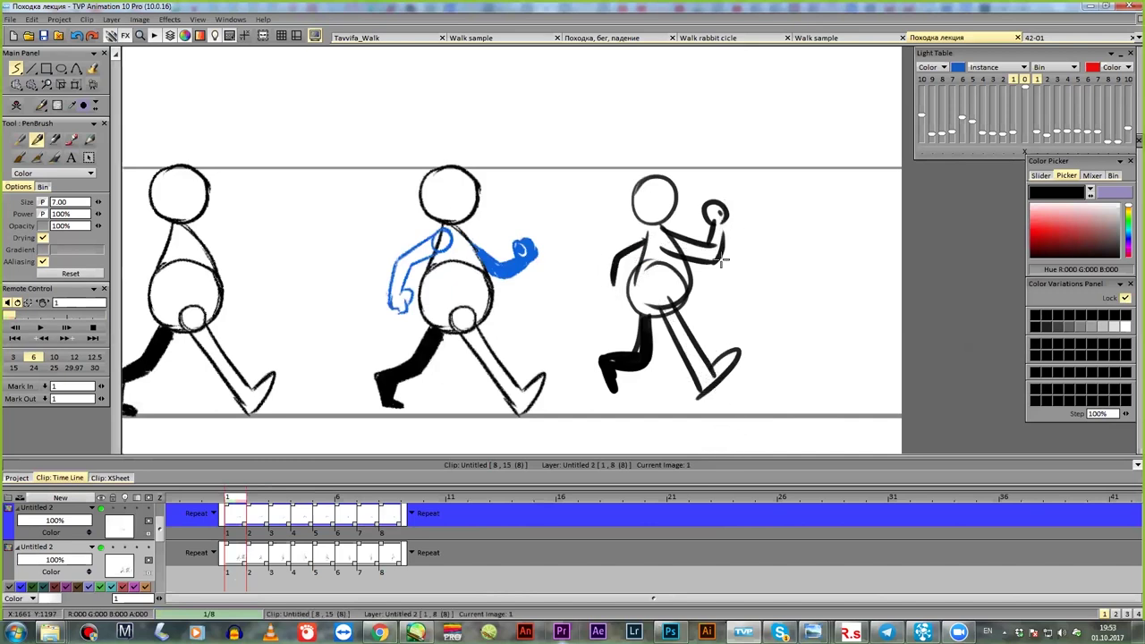
key("ctrl+z")
key("ctrl+z")
key("ctrl+z")
key("ctrl+z")
key("ctrl+z")
key("ctrl+z")
key("ctrl+z")
key("ctrl+z")
key("ctrl+z")
key("ctrl+z")
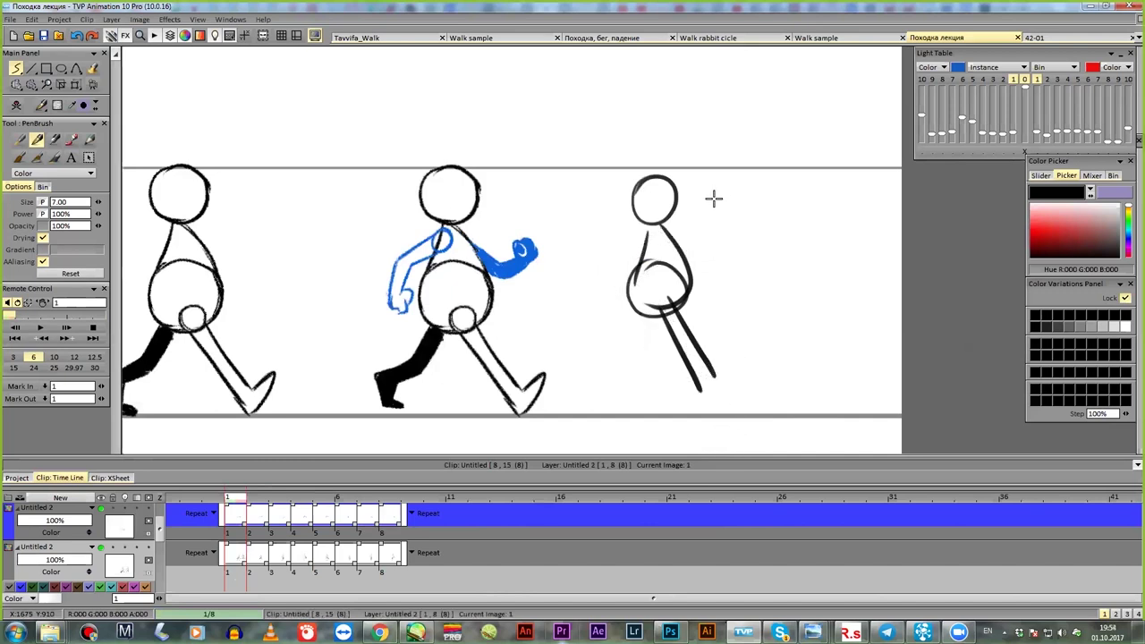
key("ctrl+z")
key("ctrl+z")
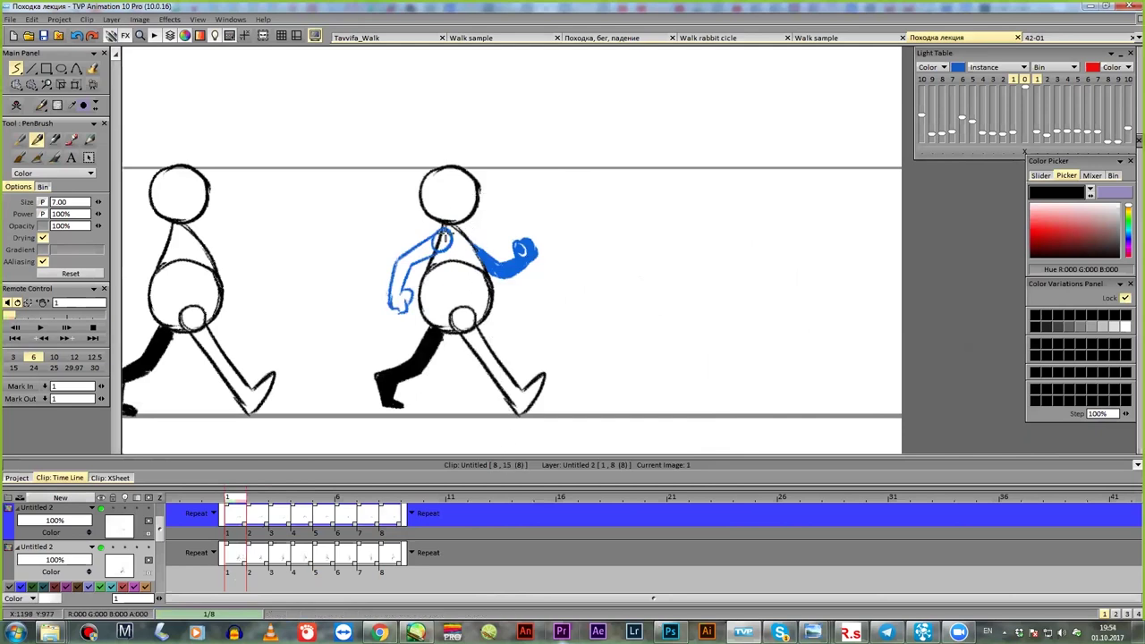
- Compare the third figure's blue arms across the contact, down and pass poses on frames 1 to 3
left_click(259, 499)
left_click_drag(276, 503, 246, 509)
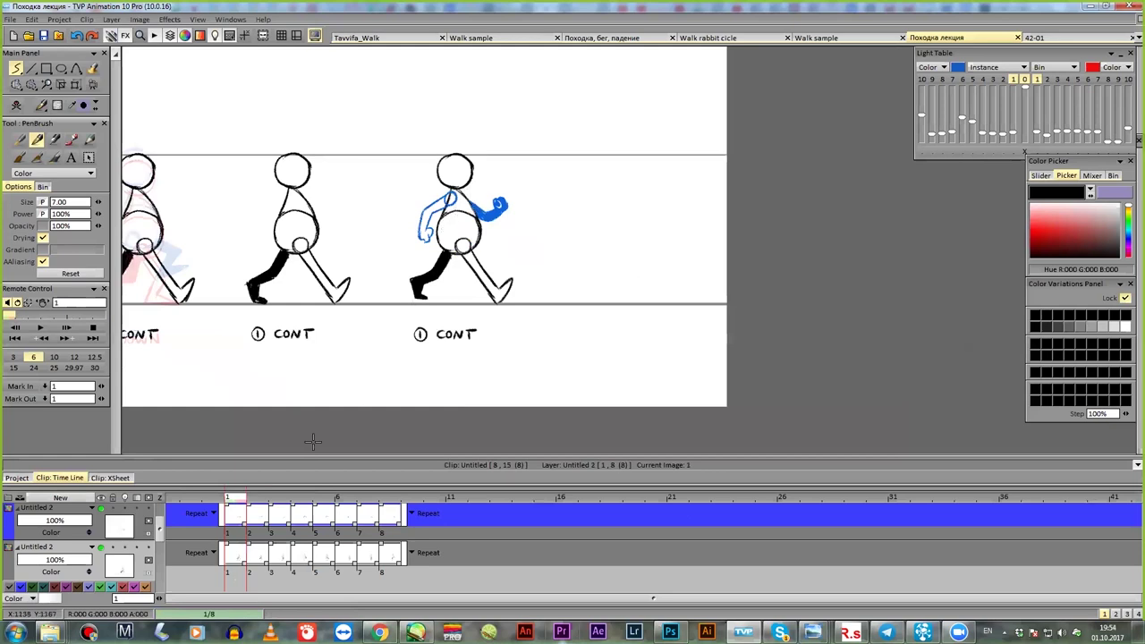
left_click_drag(252, 500, 216, 505)
scroll(315, 438, "up", 2)
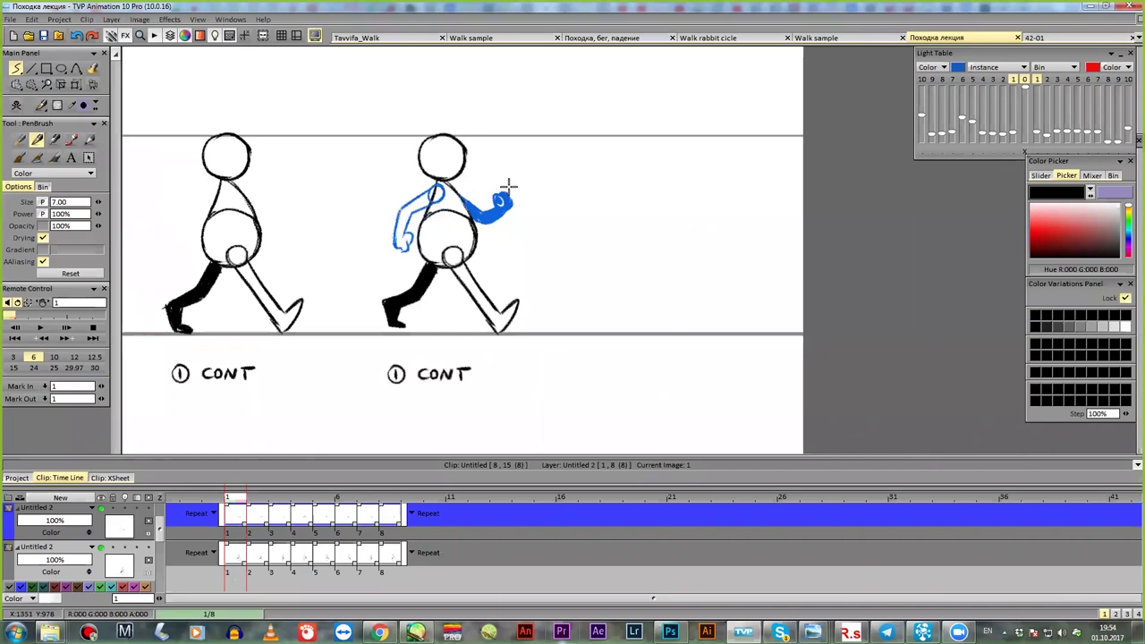
left_click(280, 498)
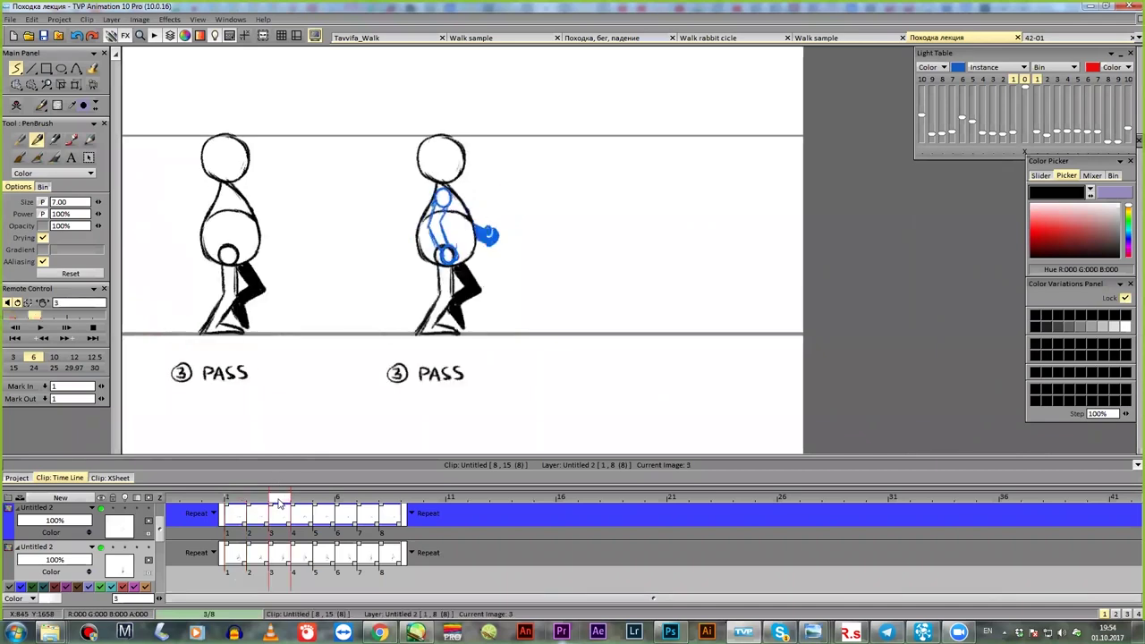
scroll(417, 302, "up", 2)
left_click_drag(460, 154, 455, 181)
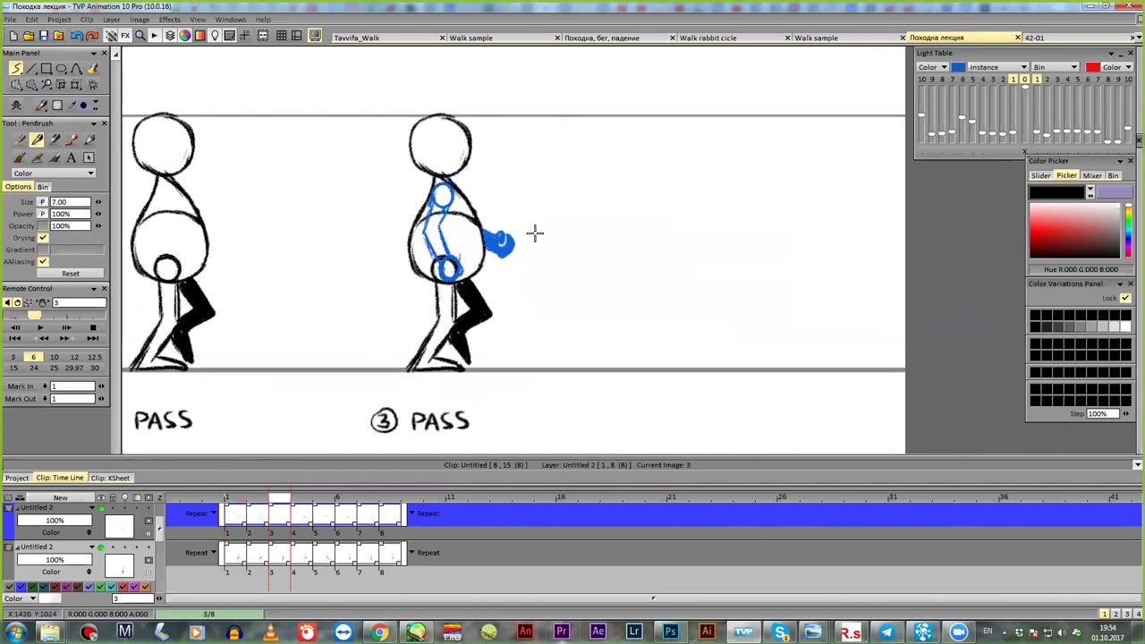
- Draw two curved arrows pointing inward at the third figure's arms in the pass pose on frame 3, and undo them
mouse_move(587, 146)
left_mouse_down()
mouse_move(534, 182)
mouse_move(519, 206)
left_mouse_up()
left_click_drag(537, 185, 518, 207)
left_click_drag(330, 172, 390, 213)
left_click_drag(376, 188, 392, 214)
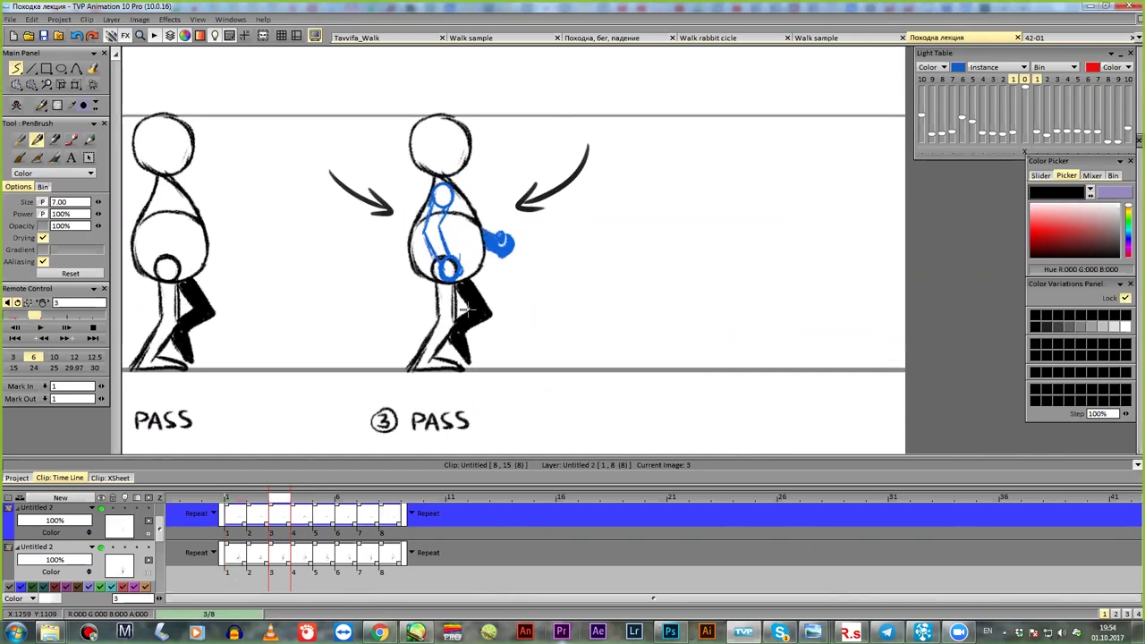
key("ctrl+z")
key("ctrl+z")
key("ctrl+z")
key("ctrl+z")
key("ctrl+z")
key("ctrl+z")
- Preview the walk cycle with the blue arms full screen
left_click_drag(238, 497, 256, 498)
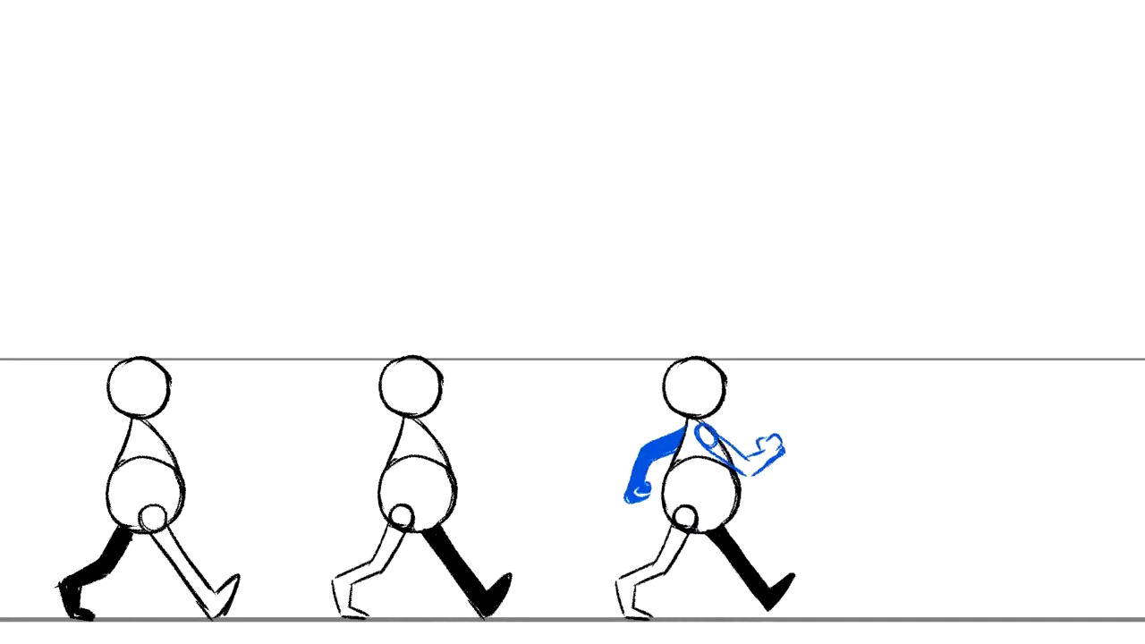
key("Escape")
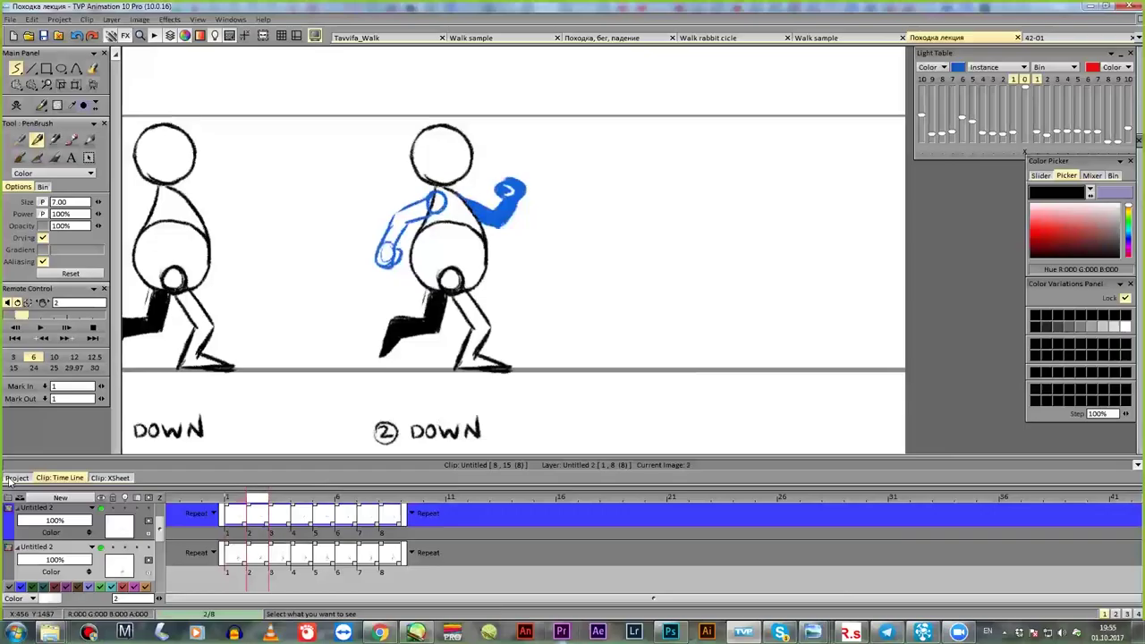
- Open the notes clip at frame 3, "О чём нужно помнить!", with the timeline hidden, and examine the notes on arm and leg counterbalance
left_click(17, 478)
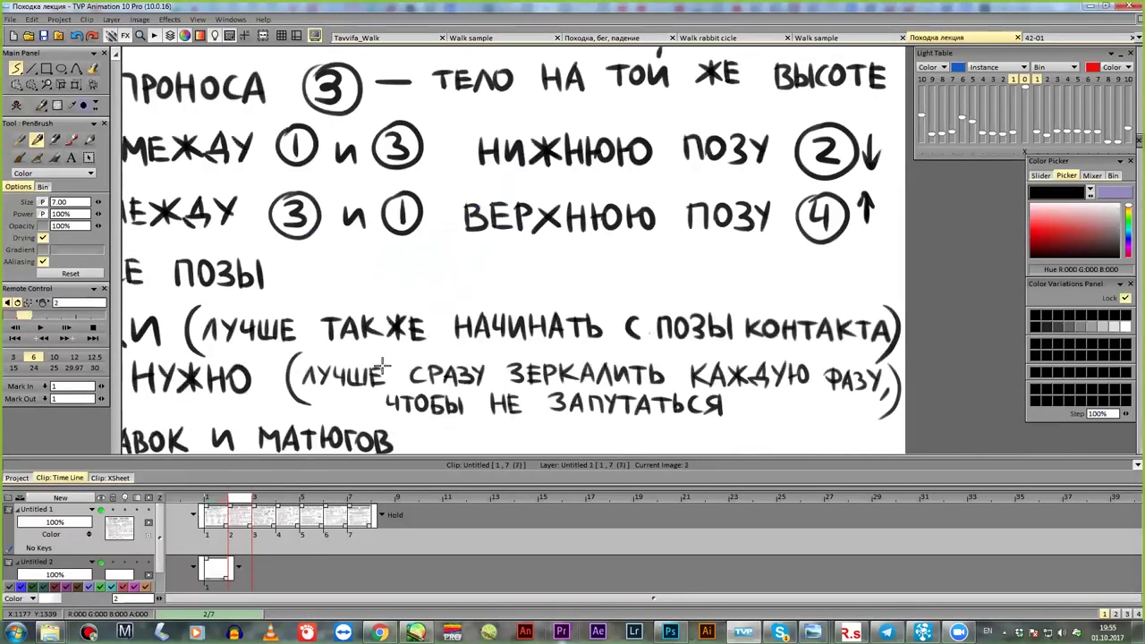
scroll(421, 367, "down", 2)
key("Right")
key("Tab")
scroll(488, 302, "up", 3)
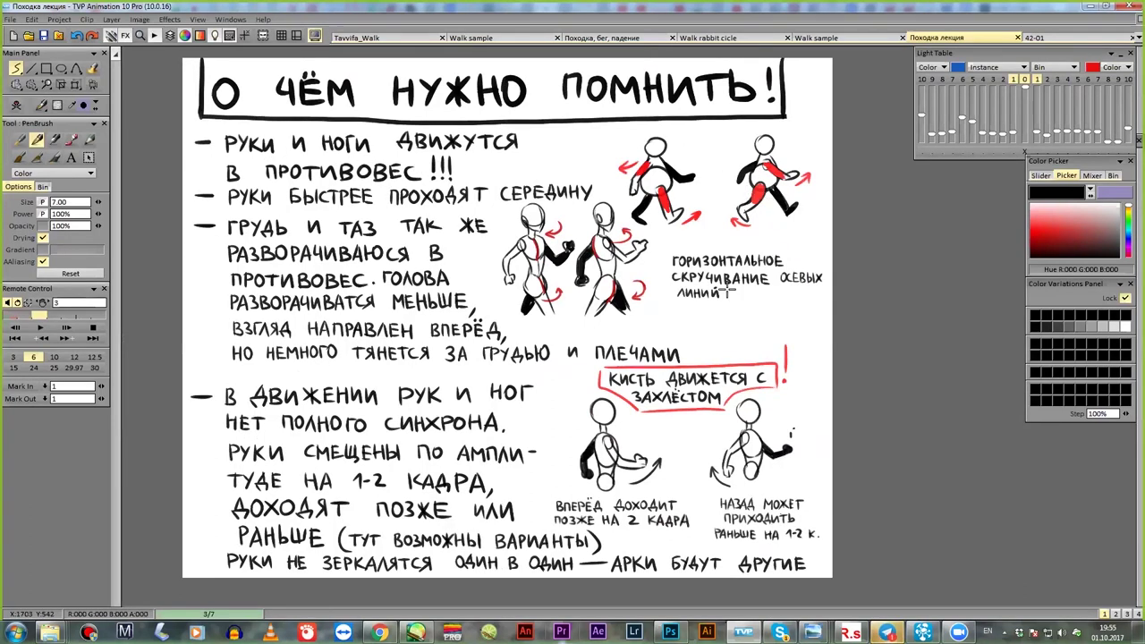
- Sketch a pendulum with several swing positions beside the notes on arms moving opposite the legs and passing the middle faster
scroll(725, 268, "up", 1)
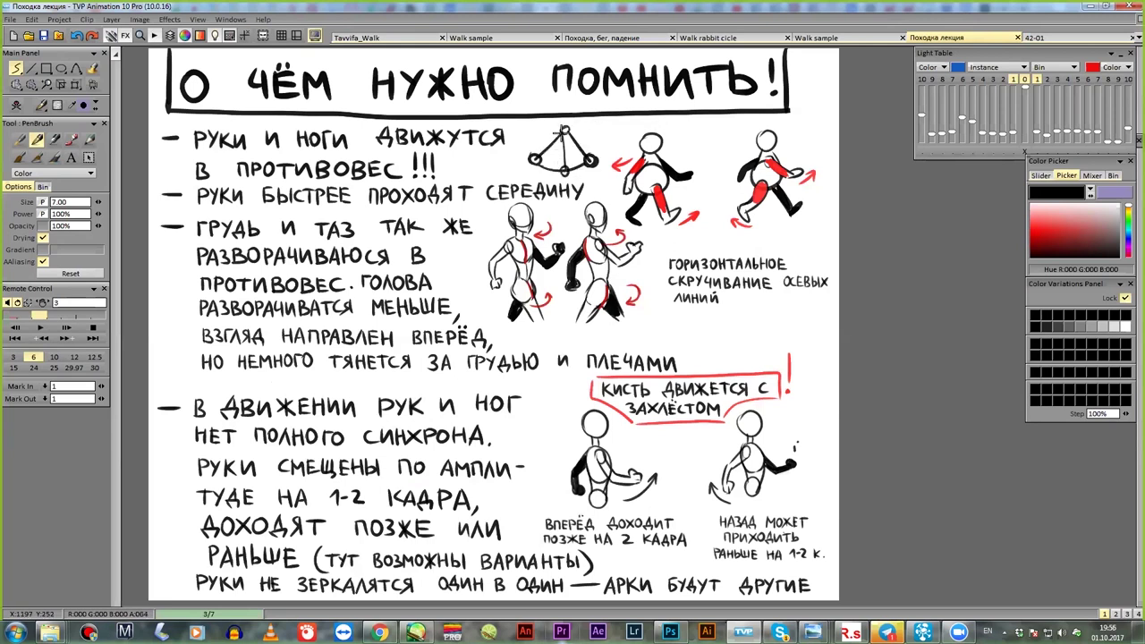
left_click_drag(562, 135, 548, 171)
key("ctrl+z")
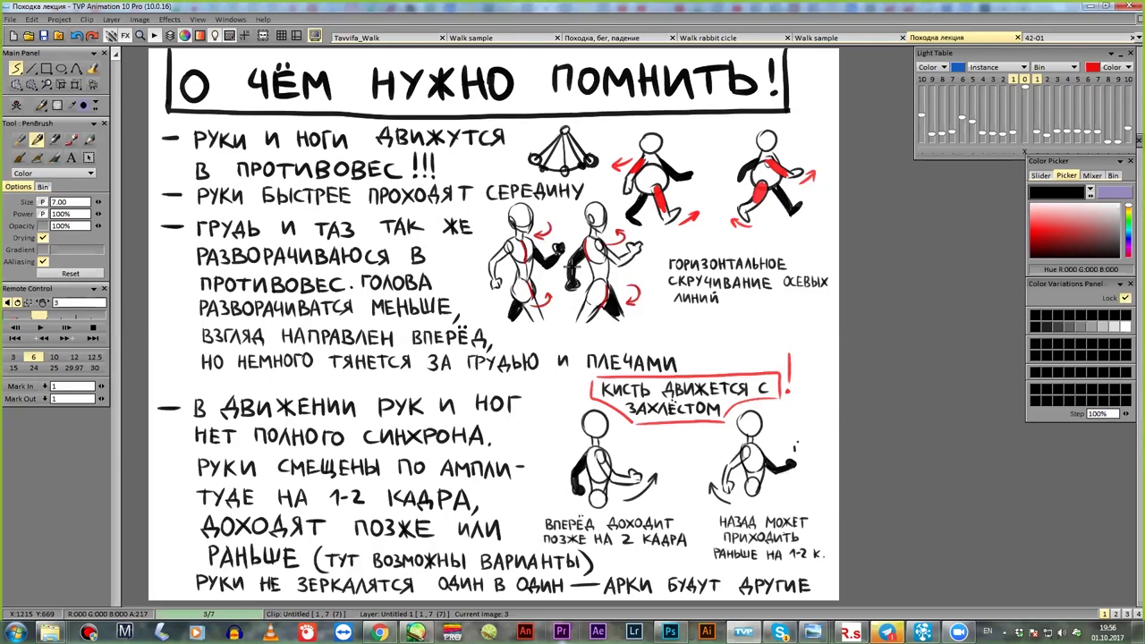
- Try marking the shoulder and hip rotation on the first of the two twisting body figures, and undo the strokes
scroll(570, 273, "up", 2)
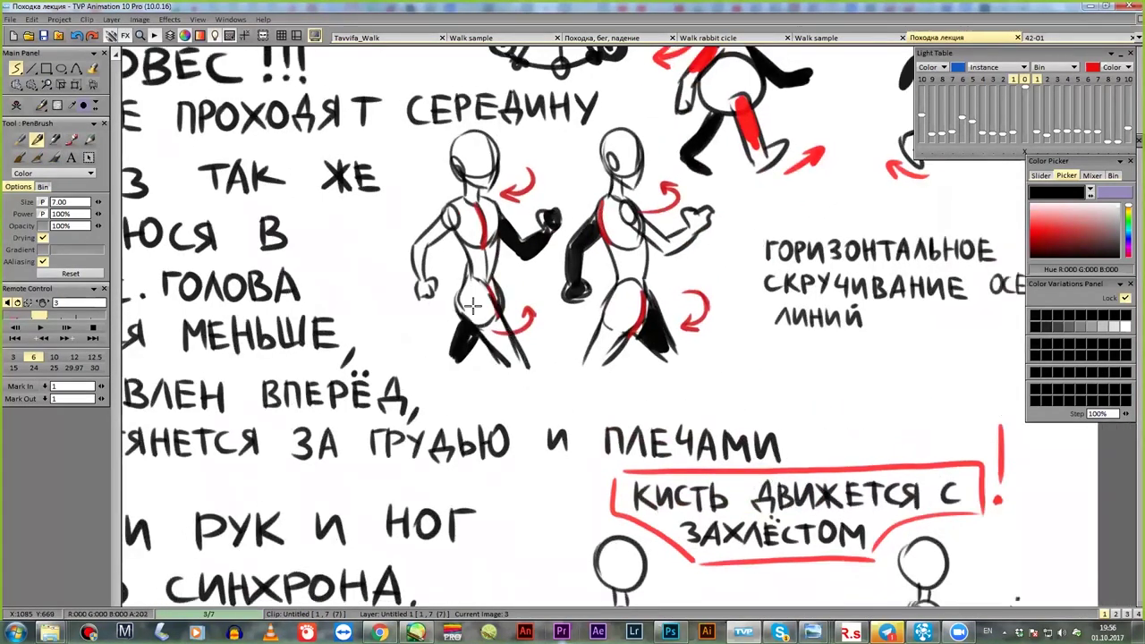
left_click_drag(549, 312, 542, 343)
key("ctrl+z")
left_click_drag(445, 193, 422, 206)
left_click_drag(539, 161, 530, 199)
key("ctrl+z")
key("ctrl+z")
key("ctrl+z")
- Sketch a straight torso with arms and a twisted walking body beside it, below the note on horizontal twisting of the axis lines
scroll(603, 262, "down", 1)
left_click_drag(683, 286, 643, 297)
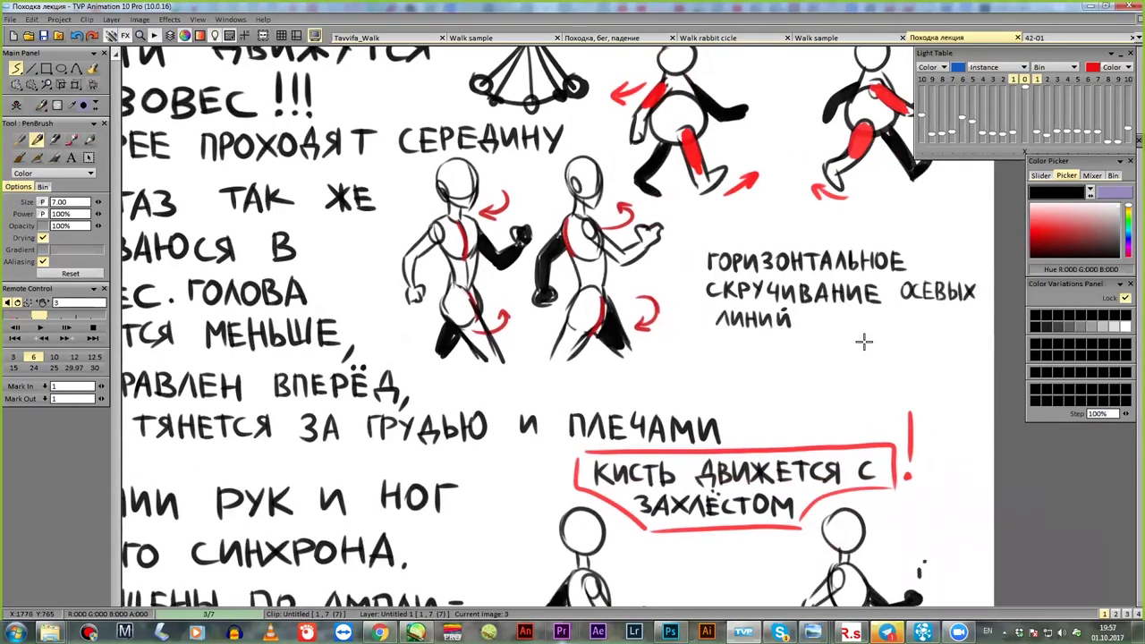
mouse_move(857, 320)
left_mouse_down()
mouse_move(859, 396)
mouse_move(875, 378)
mouse_move(851, 393)
mouse_move(816, 376)
mouse_move(821, 368)
mouse_move(819, 381)
mouse_move(902, 381)
left_mouse_up()
mouse_move(938, 313)
left_mouse_down()
mouse_move(959, 335)
mouse_move(925, 315)
mouse_move(954, 358)
mouse_move(950, 368)
mouse_move(944, 355)
mouse_move(933, 399)
mouse_move(946, 366)
left_mouse_up()
left_click_drag(943, 309, 947, 402)
mouse_move(927, 345)
left_mouse_down()
mouse_move(957, 357)
mouse_move(953, 340)
mouse_move(960, 361)
mouse_move(963, 324)
mouse_move(953, 338)
mouse_move(982, 359)
mouse_move(972, 313)
mouse_move(984, 338)
mouse_move(942, 324)
mouse_move(943, 310)
mouse_move(947, 344)
mouse_move(917, 324)
mouse_move(931, 310)
mouse_move(911, 349)
mouse_move(917, 340)
mouse_move(914, 372)
mouse_move(940, 384)
mouse_move(934, 441)
mouse_move(937, 487)
left_mouse_up()
mouse_move(967, 397)
left_mouse_down()
mouse_move(949, 450)
mouse_move(973, 439)
mouse_move(944, 481)
left_mouse_up()
left_click_drag(935, 431, 944, 486)
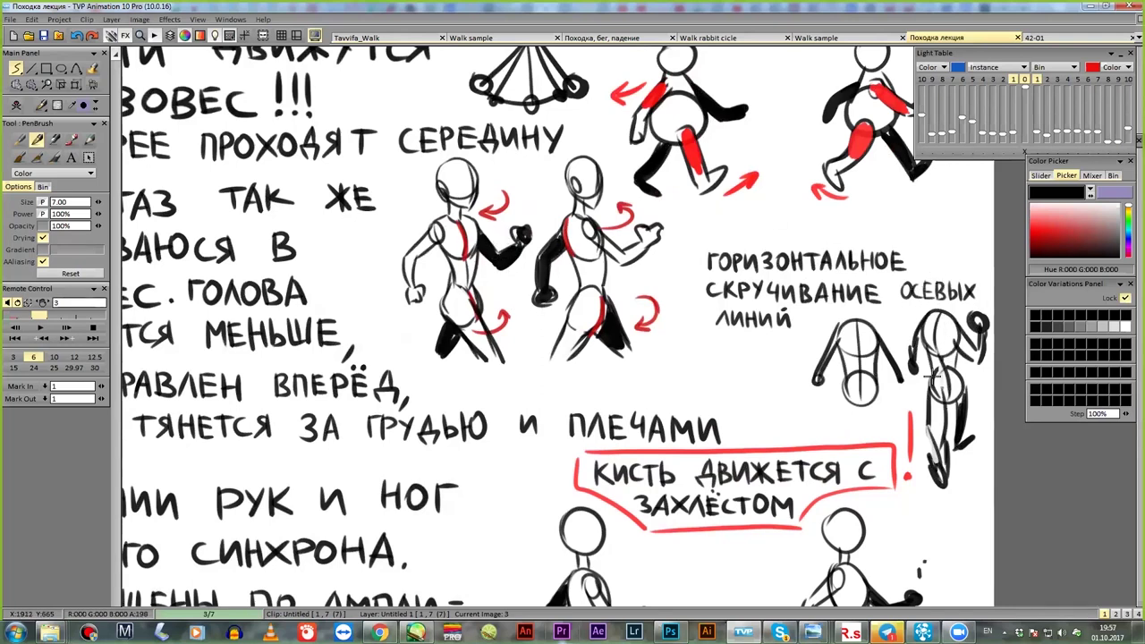
- Add two short straight legs under the pelvis of the straight torso sketch
left_click_drag(789, 346, 789, 412)
key("ctrl+z")
left_click_drag(844, 386, 844, 437)
mouse_move(875, 386)
left_mouse_down()
mouse_move(875, 435)
mouse_move(845, 433)
left_mouse_up()
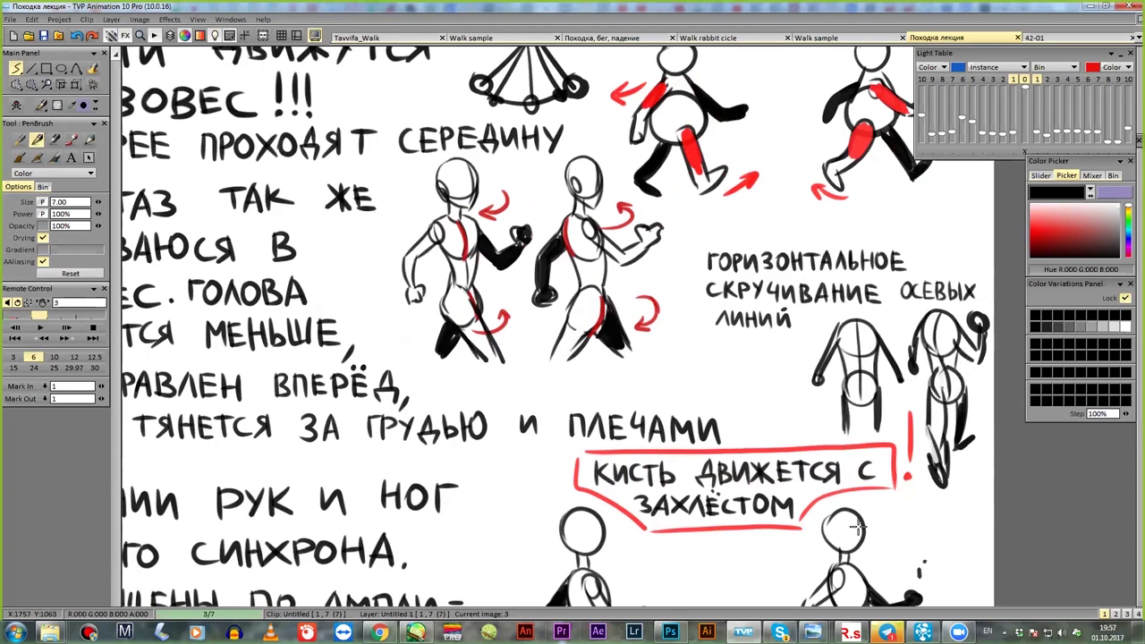
- Add an eye to both twisting body figures' heads and draw a horizontal forward arrow from the first figure's face
scroll(845, 427, "down", 3)
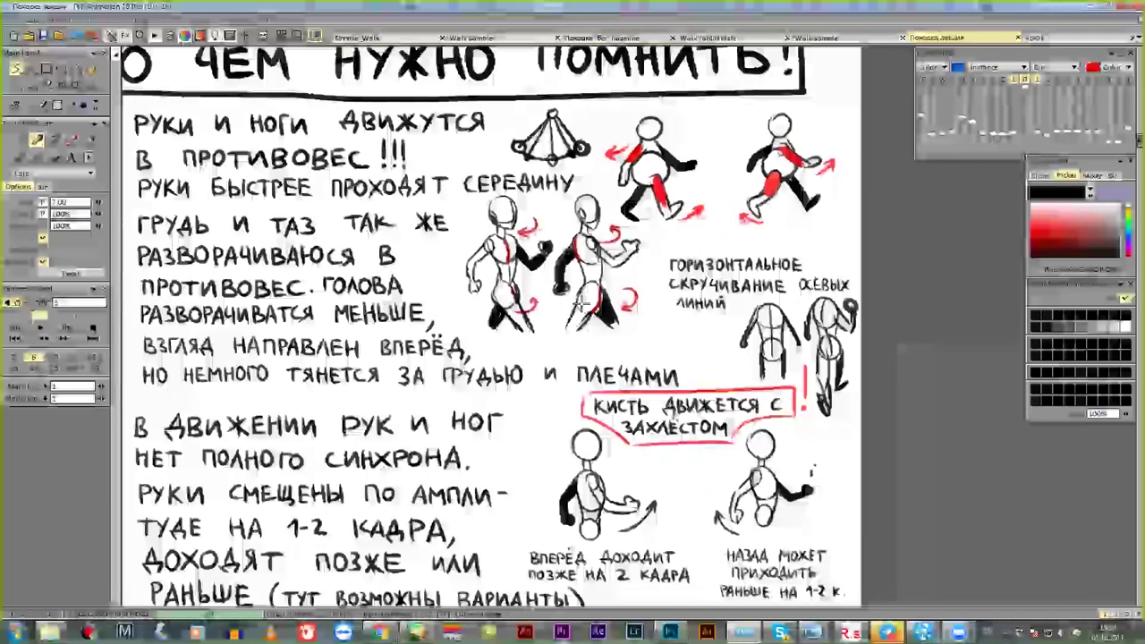
scroll(573, 234, "up", 1)
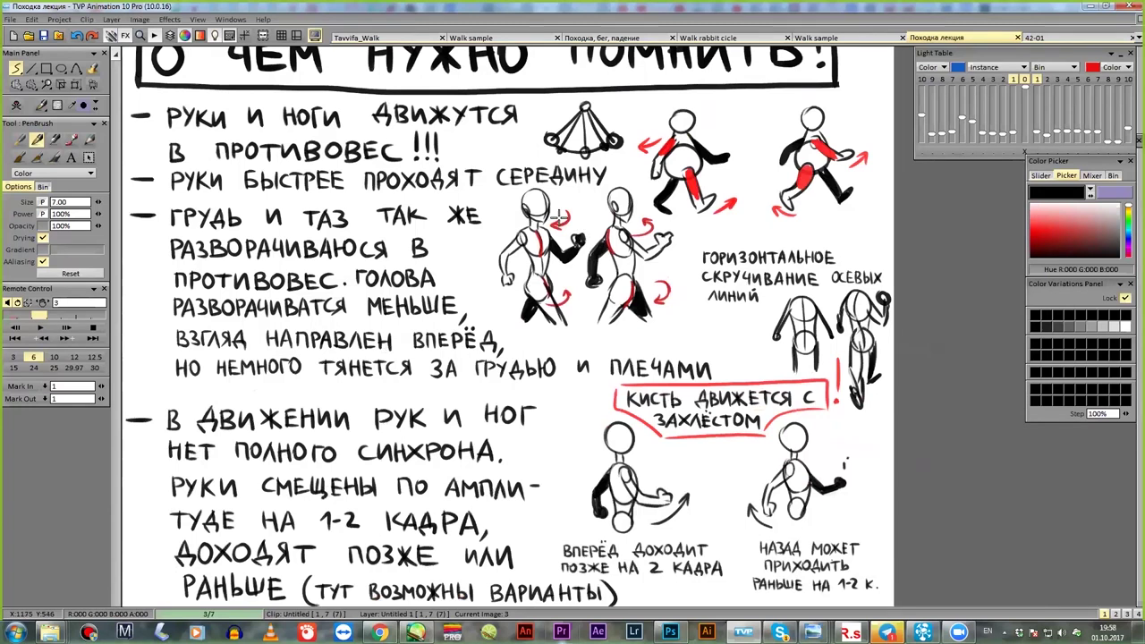
scroll(581, 267, "up", 1)
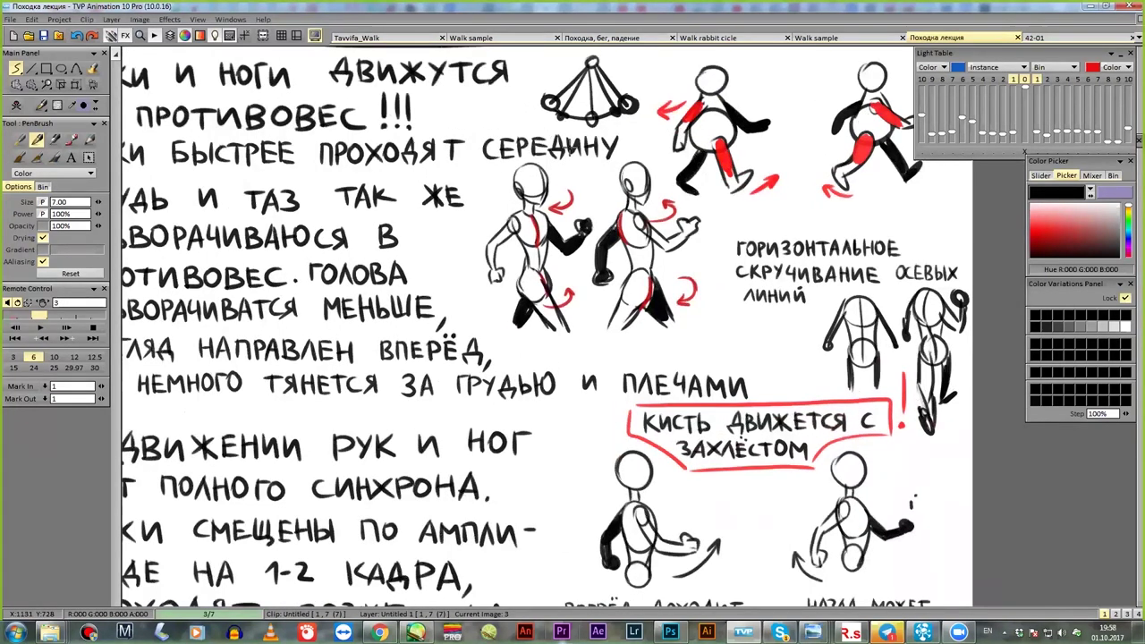
scroll(561, 301, "up", 1)
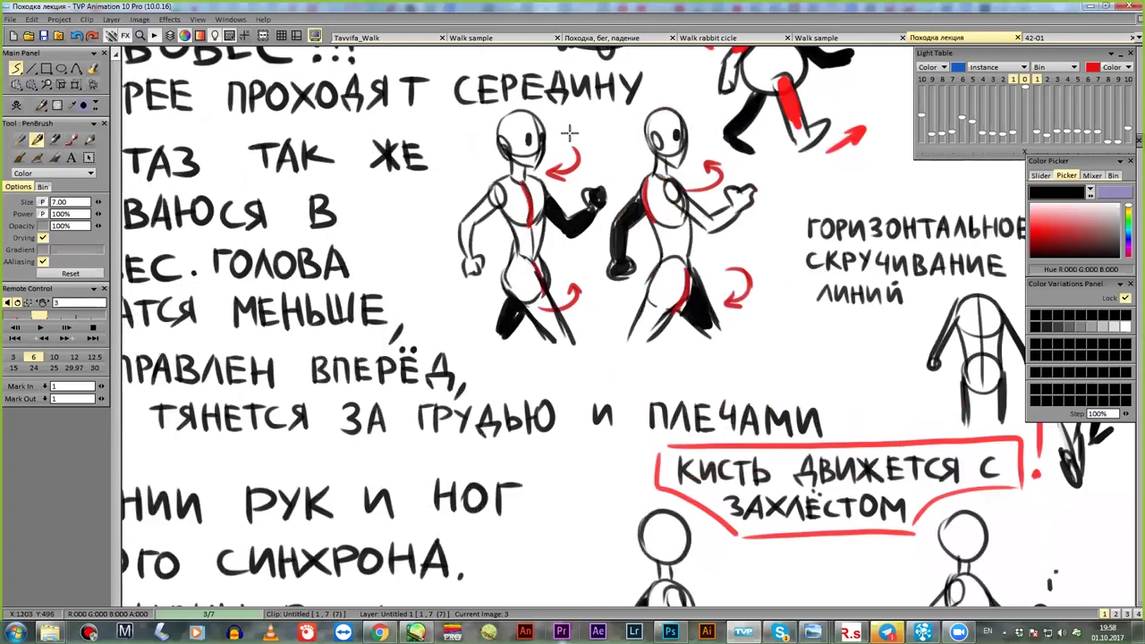
left_click_drag(553, 136, 614, 137)
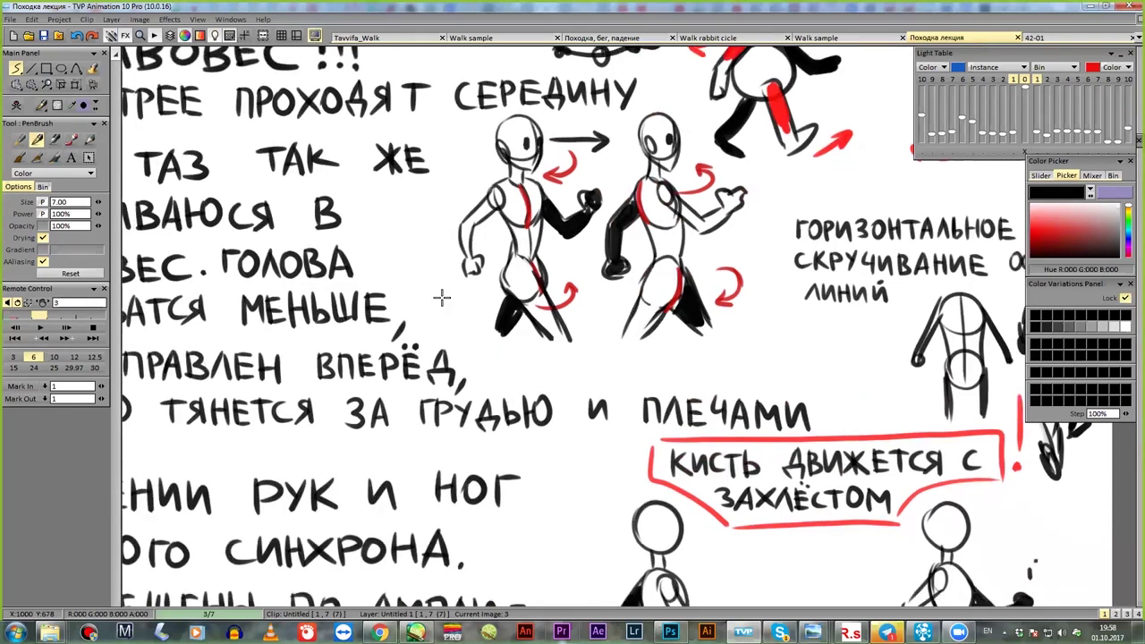
- Sketch a small torso with a bent arm between the two arm-swing figures, below the red-framed note about the hand
scroll(448, 286, "down", 2)
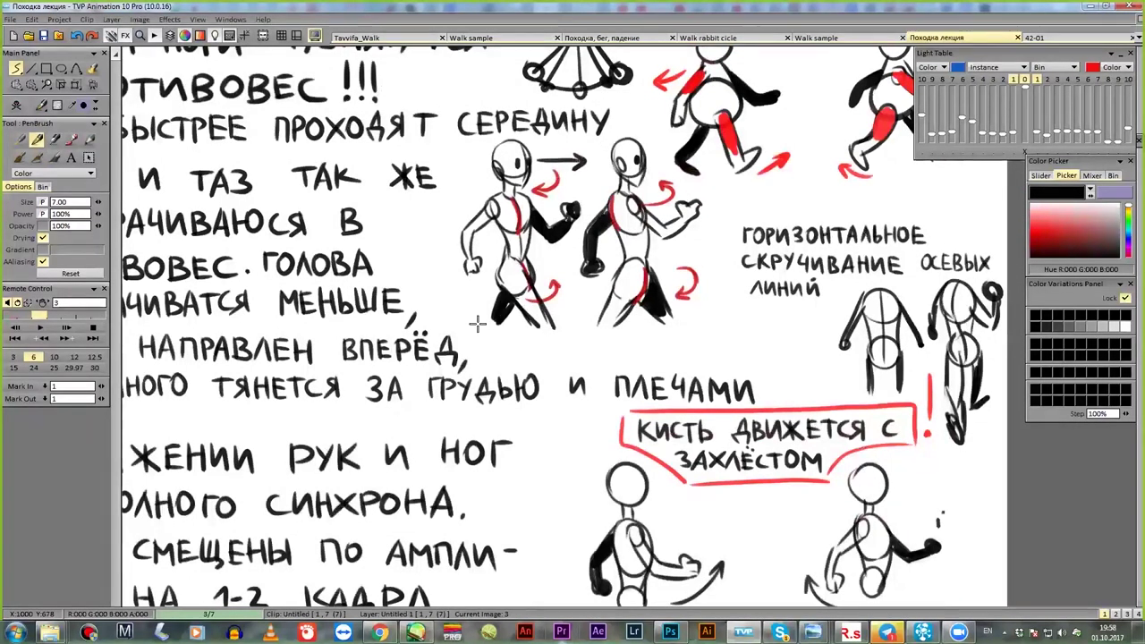
scroll(587, 205, "down", 1)
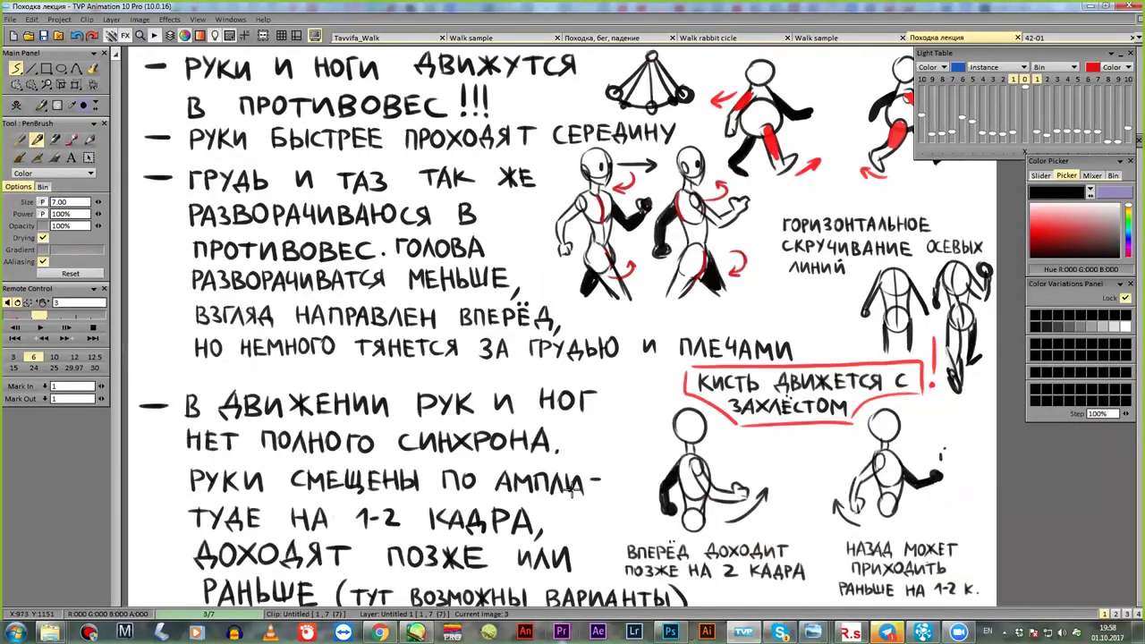
left_click_drag(645, 195, 627, 161)
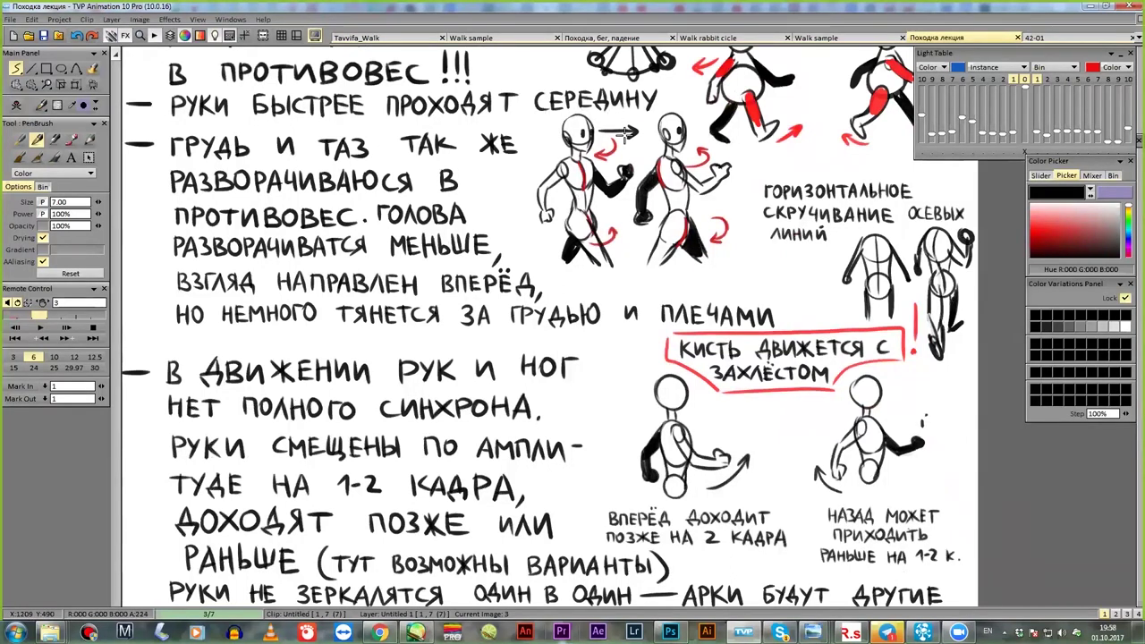
left_click_drag(641, 409, 615, 337)
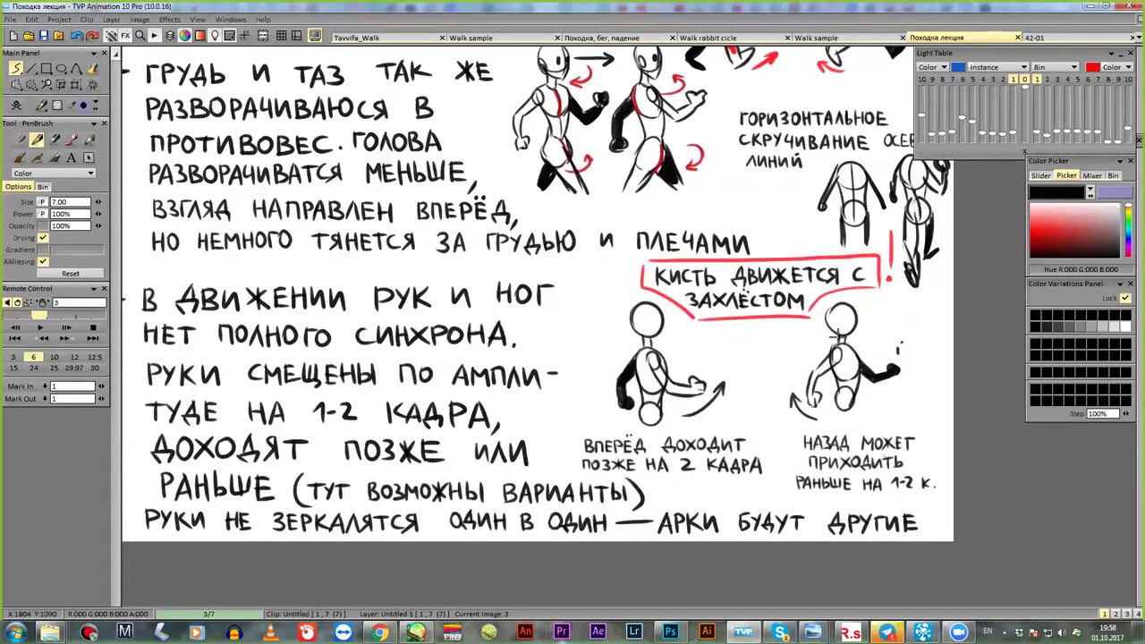
scroll(742, 366, "down", 1)
left_click_drag(742, 367, 648, 390)
scroll(648, 392, "up", 3)
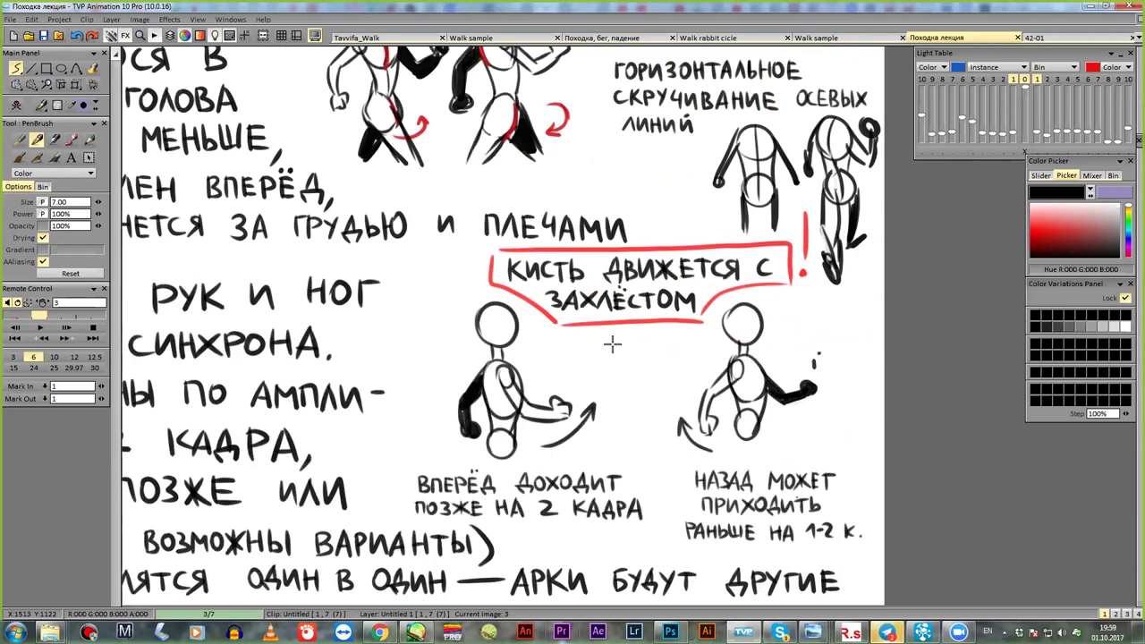
mouse_move(636, 340)
left_mouse_down()
mouse_move(622, 385)
mouse_move(650, 419)
mouse_move(623, 385)
left_mouse_up()
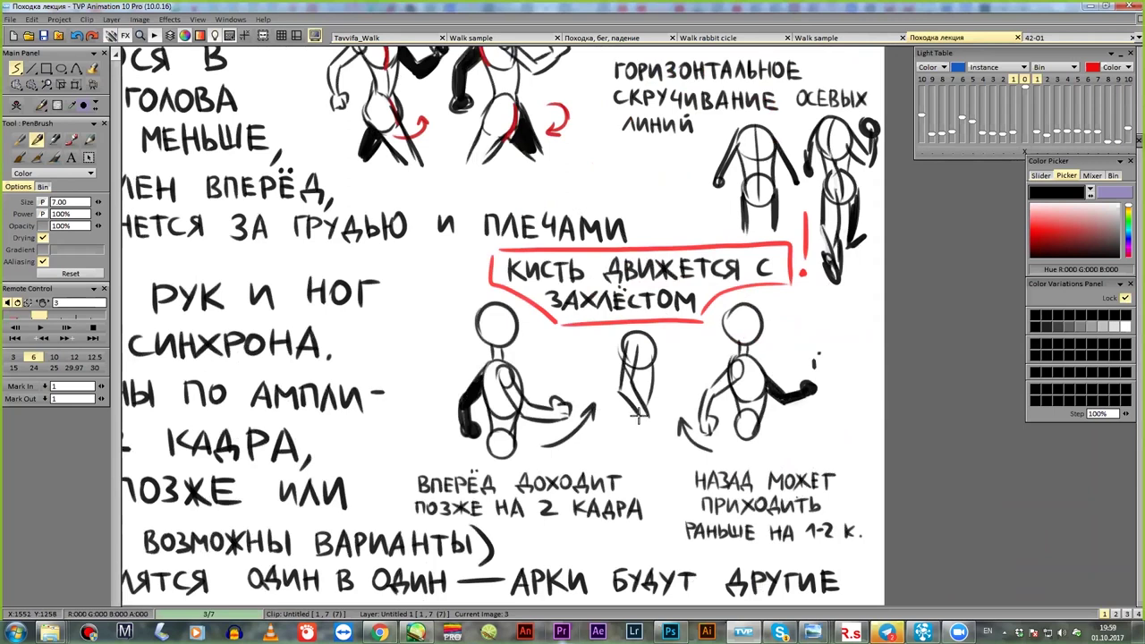
- Add a trailing hand filled in black to the new arm sketch and draw a backward-pointing arrow beneath it
mouse_move(639, 414)
left_mouse_down()
mouse_move(627, 440)
mouse_move(667, 446)
left_mouse_up()
mouse_move(650, 438)
left_mouse_down()
mouse_move(667, 446)
mouse_move(652, 461)
left_mouse_up()
mouse_move(642, 420)
left_mouse_down()
mouse_move(661, 456)
mouse_move(659, 442)
mouse_move(658, 471)
mouse_move(646, 433)
left_mouse_up()
mouse_move(666, 448)
left_mouse_down()
mouse_move(614, 455)
mouse_move(635, 468)
left_mouse_up()
mouse_move(613, 455)
left_mouse_down()
mouse_move(660, 423)
mouse_move(669, 426)
left_mouse_up()
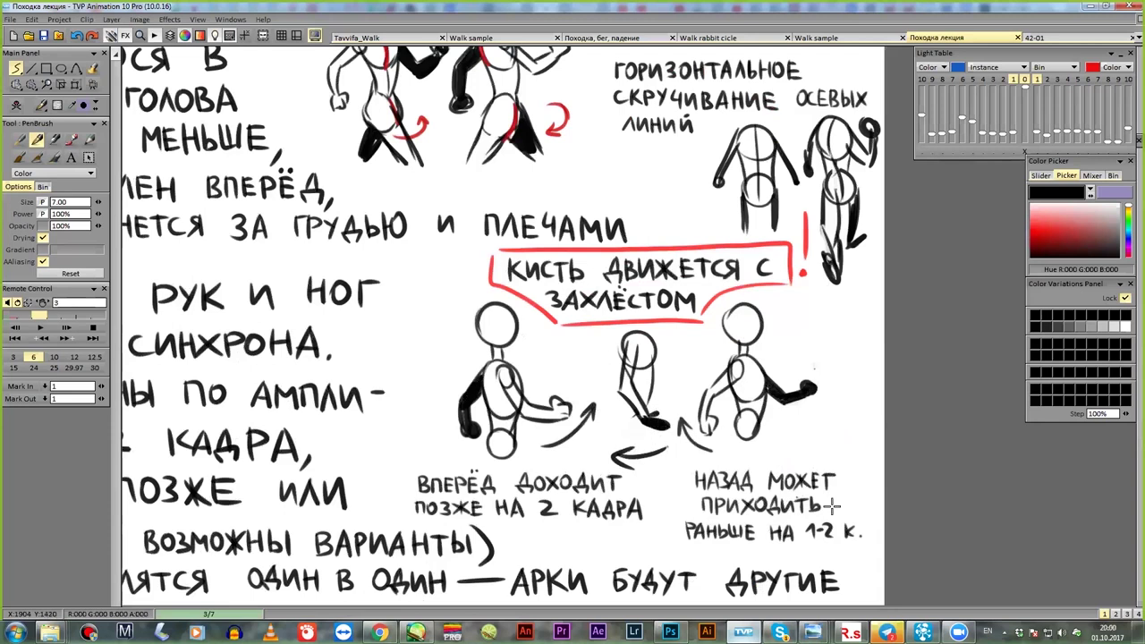
- Switch to the eight-frame walk clip with its timeline and show the contact pose with blue arms on frame 1
left_click_drag(543, 434, 661, 394)
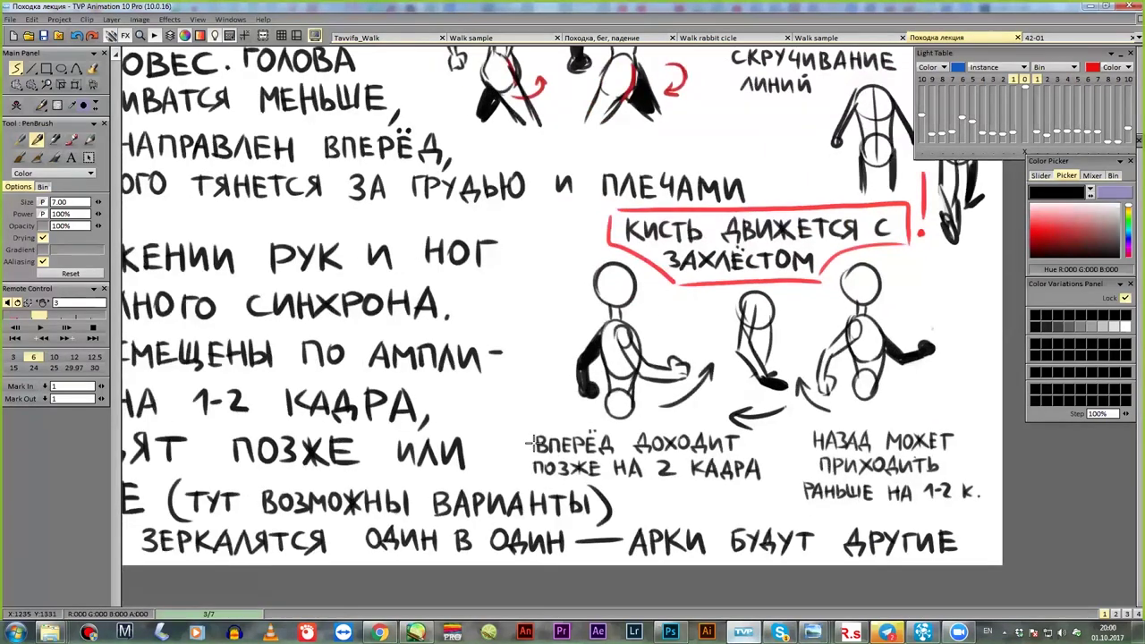
scroll(532, 443, "down", 2)
left_click_drag(472, 432, 472, 458)
scroll(486, 378, "up", 1)
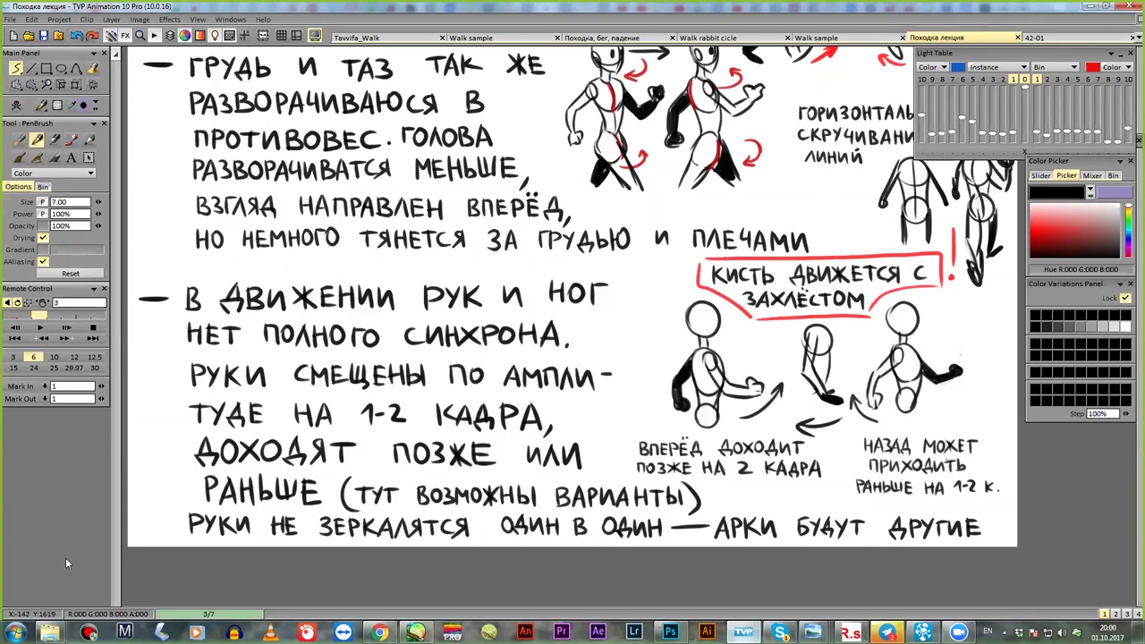
key("Tab")
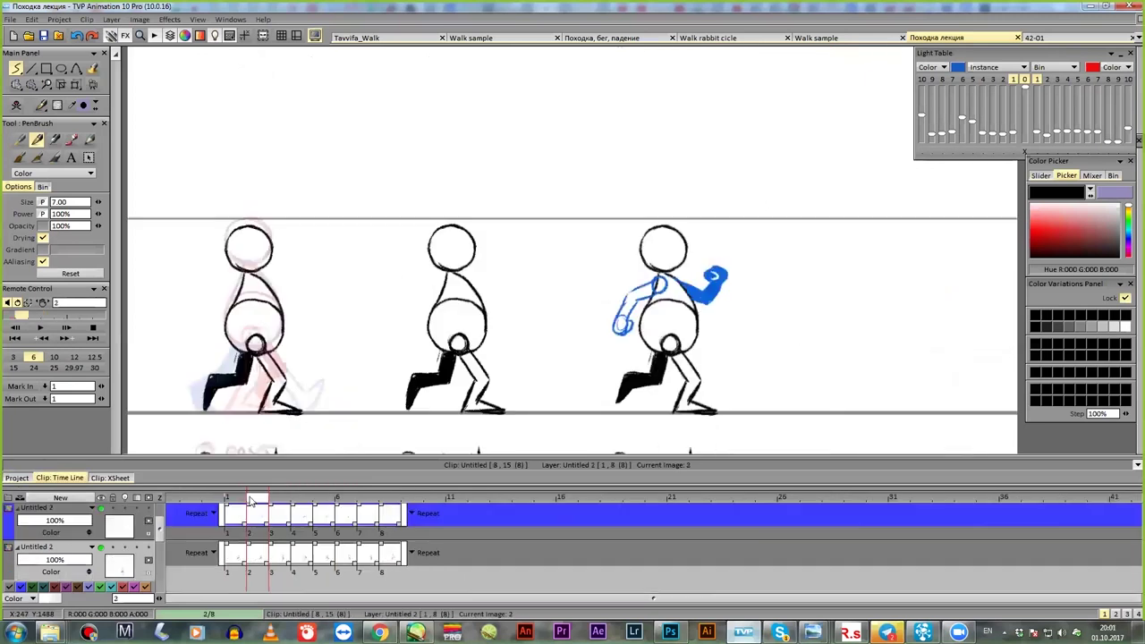
left_click(229, 500)
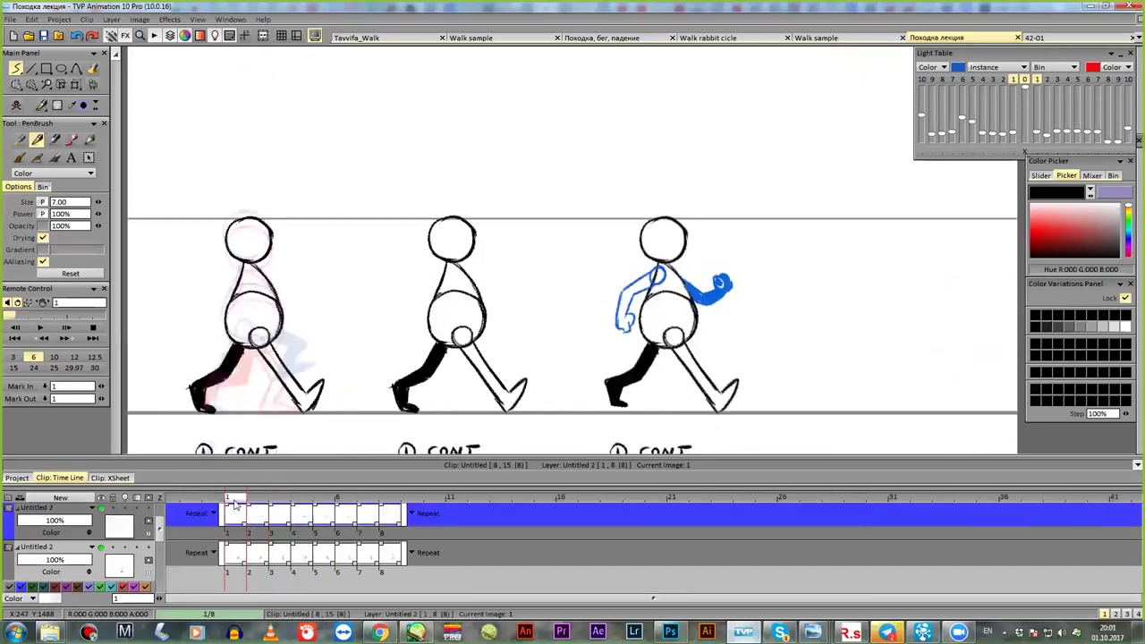
scroll(685, 258, "up", 1)
left_click_drag(729, 354, 610, 222)
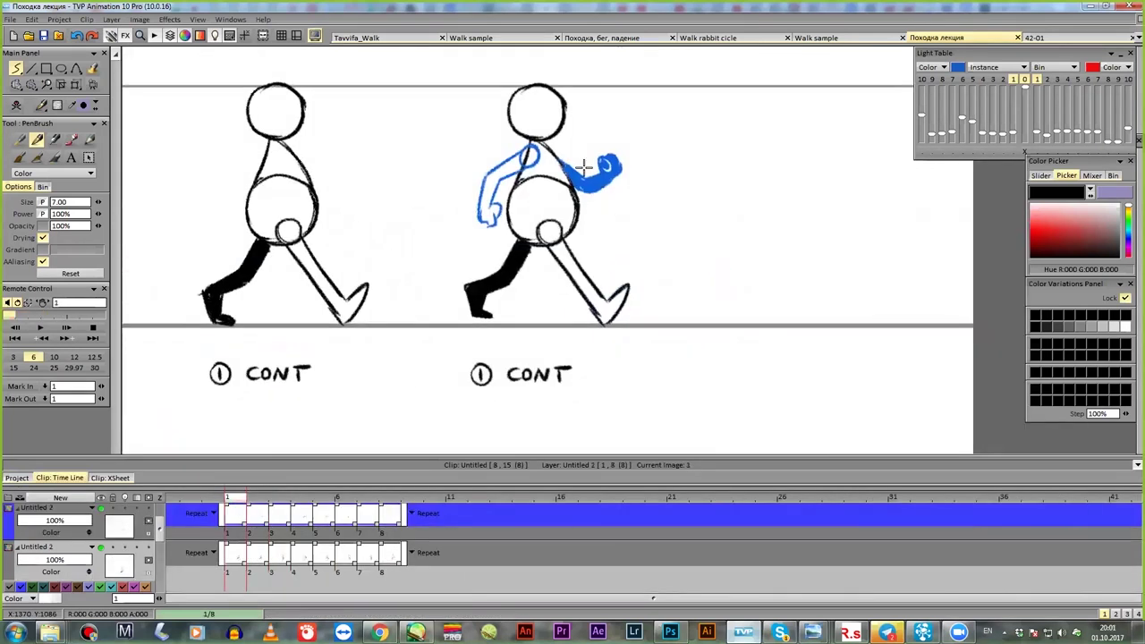
left_click_drag(655, 265, 634, 289)
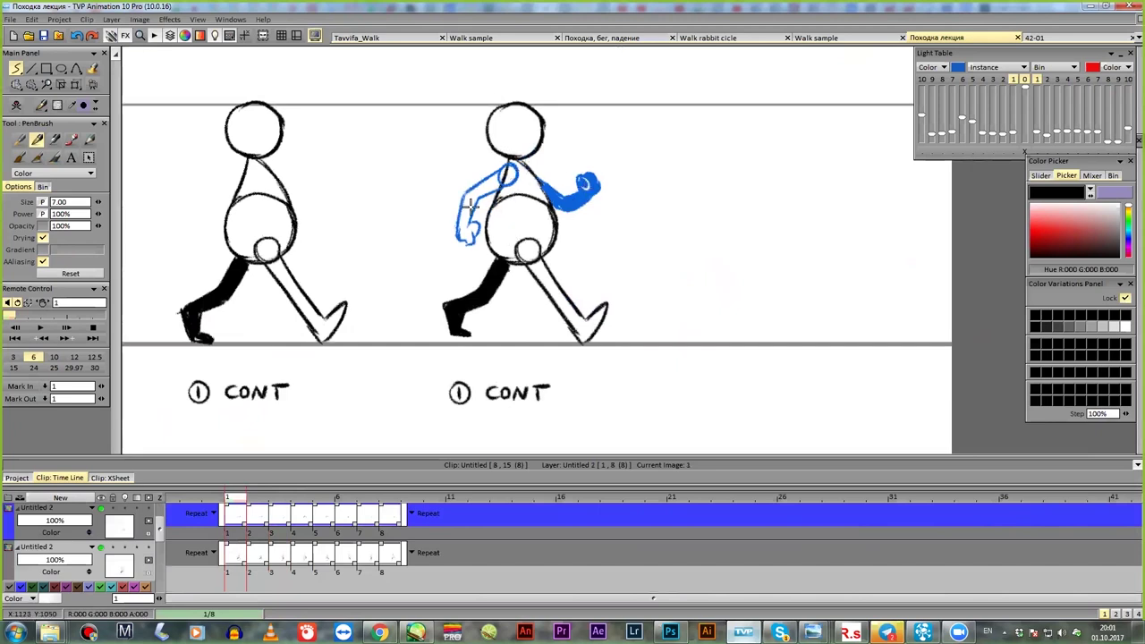
- Flip between frames 1 and 2 to compare the arm and leg positions in the contact and down poses
left_click(257, 500)
left_click(240, 499)
left_click(259, 499)
left_click(241, 499)
left_click(254, 499)
left_click(245, 499)
left_click(254, 500)
left_click(241, 499)
left_click(256, 499)
left_click(243, 499)
- Mark the foot positions of the blue-armed figure with short vertical ticks on frames 1 and 2
left_click_drag(584, 331, 582, 362)
left_click(256, 500)
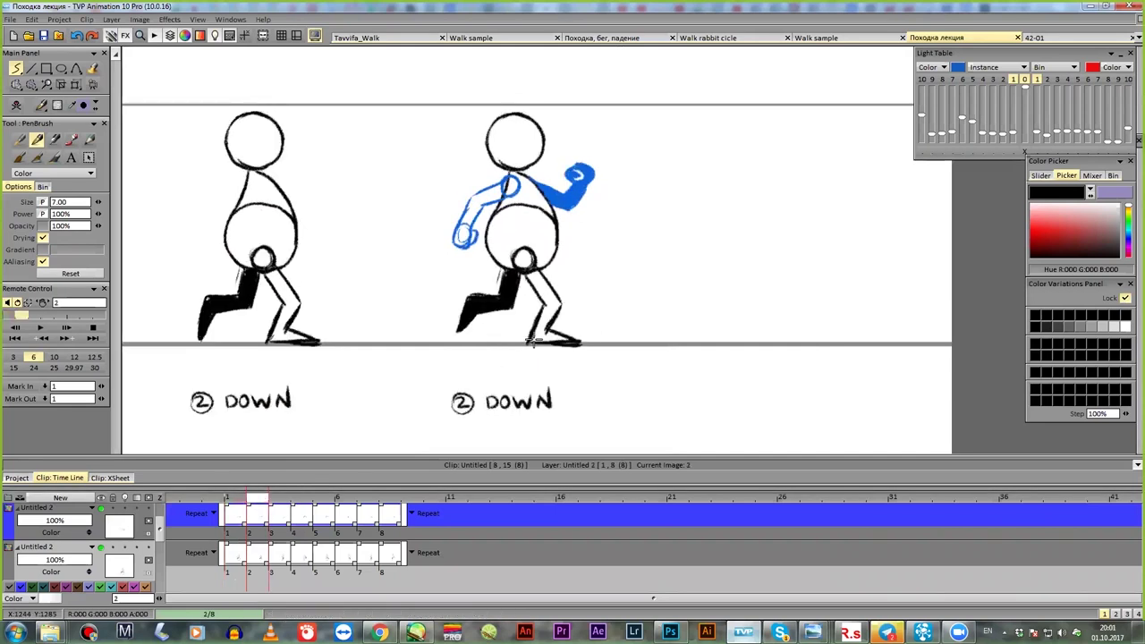
left_click(235, 508)
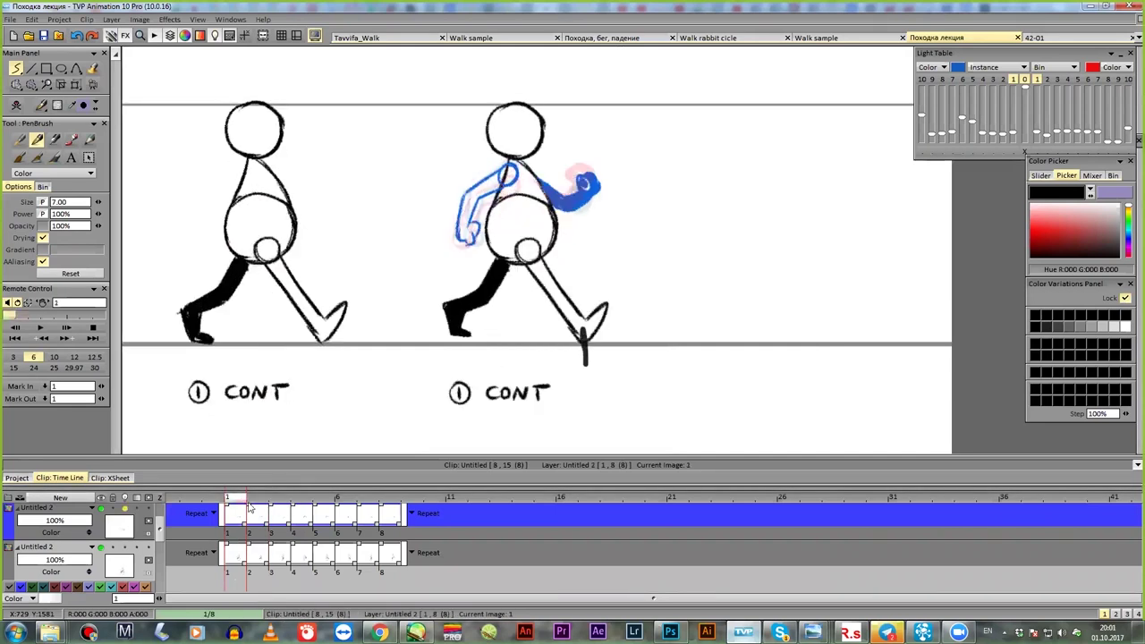
left_click(255, 508)
left_click(238, 510)
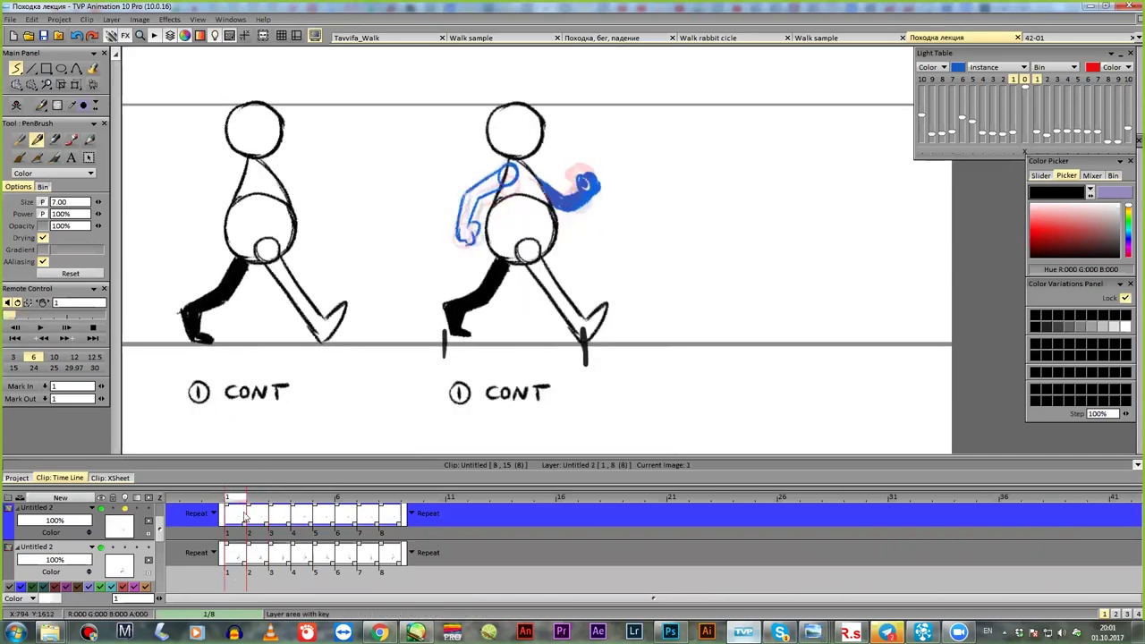
key("Right")
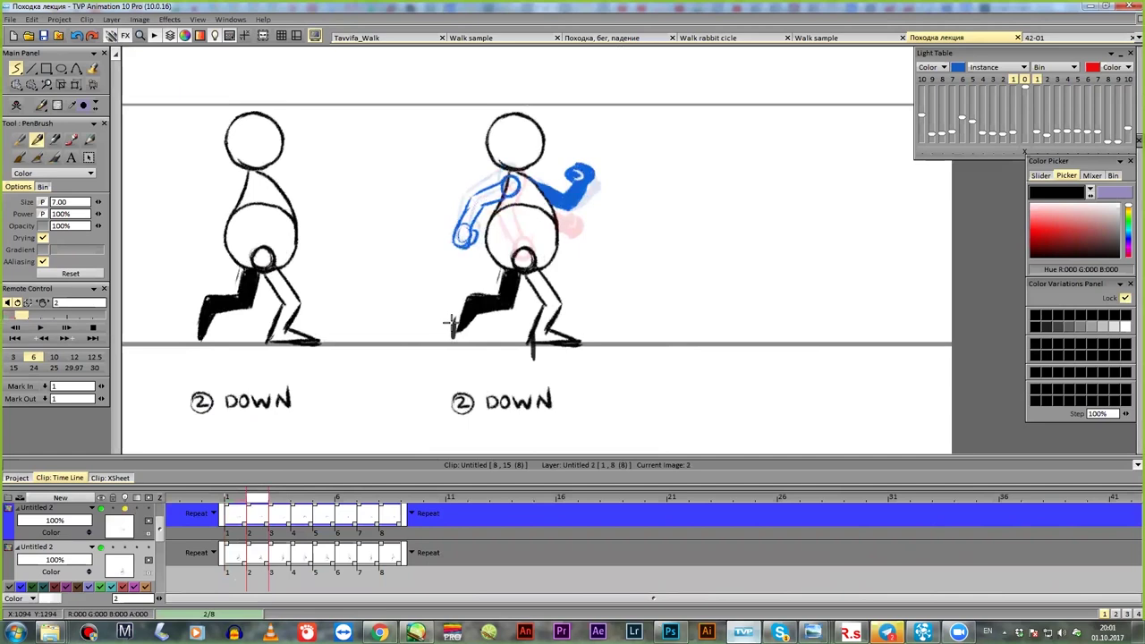
- Try marking the back foot's movement on the down pose in frame 2, and undo the strokes
left_click_drag(423, 306, 445, 295)
left_click_drag(440, 289, 452, 287)
key("ctrl+z")
key("ctrl+z")
key("Left")
key("Right")
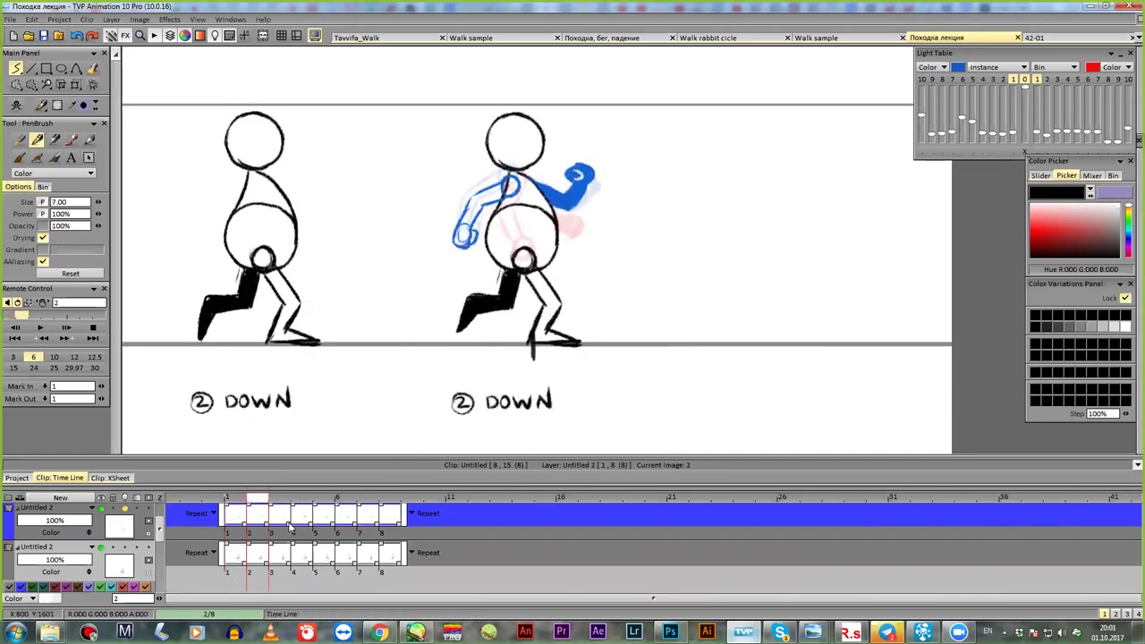
- Draw a short and a long curved upward arrow beside the raised front hand on frame 2
left_click(236, 501)
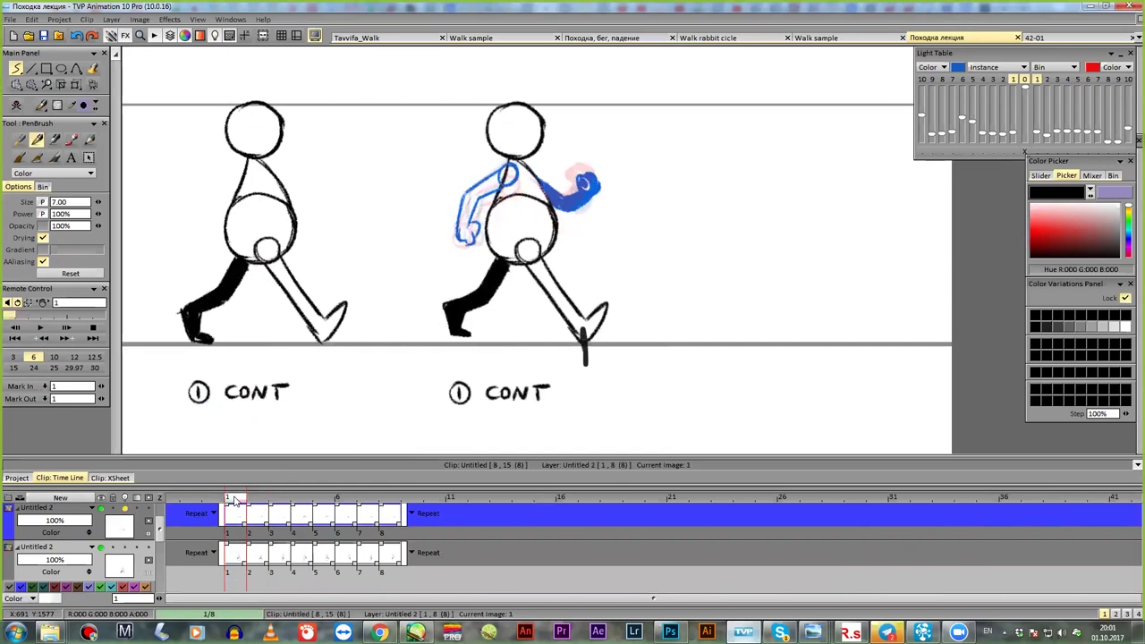
left_click(250, 501)
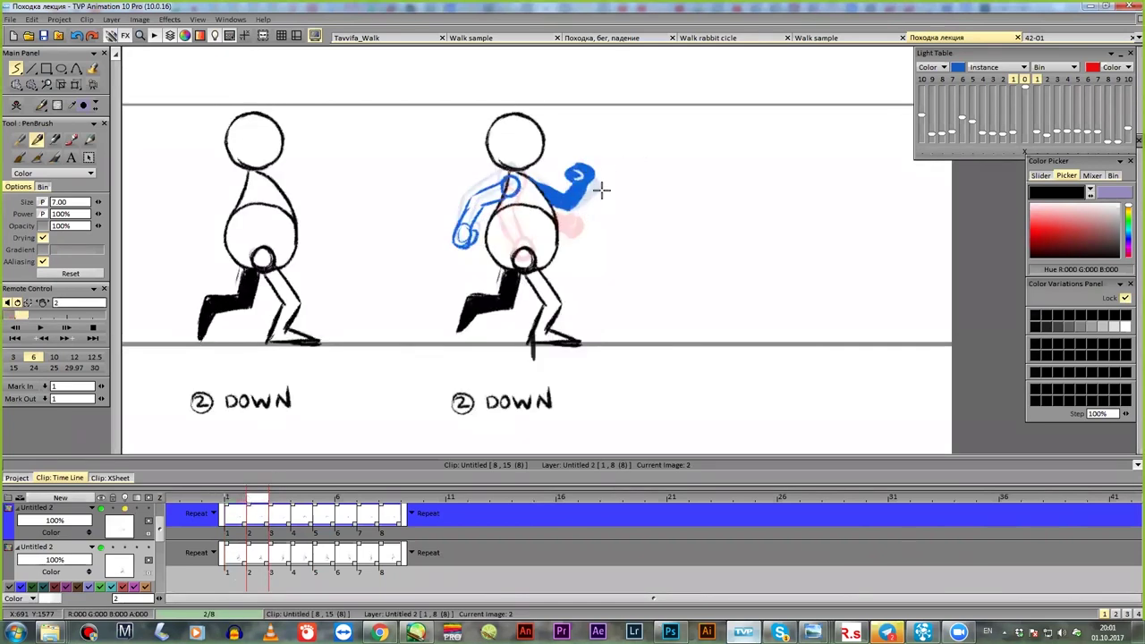
left_click(238, 501)
left_click(255, 503)
left_click(244, 503)
left_click(252, 503)
mouse_move(603, 177)
left_mouse_down()
mouse_move(596, 216)
mouse_move(612, 189)
left_mouse_up()
mouse_move(575, 260)
left_mouse_down()
mouse_move(639, 158)
mouse_move(651, 175)
left_mouse_up()
- Flip between frames 1 and 2 to examine how the arms keep swinging from the contact to the down pose
left_click(232, 500)
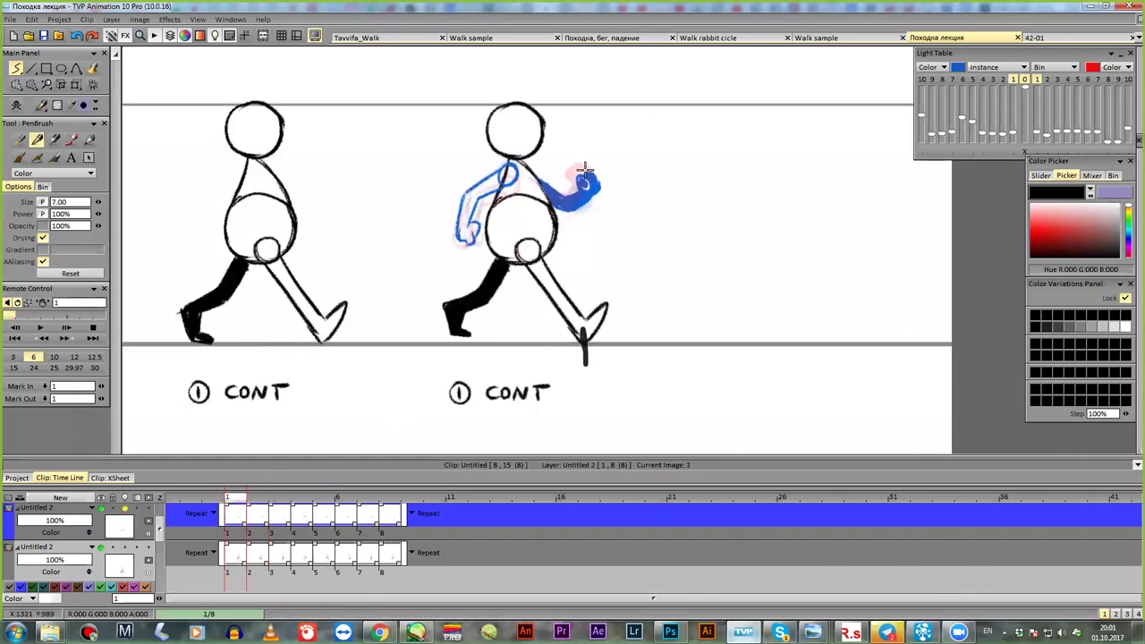
left_click(250, 501)
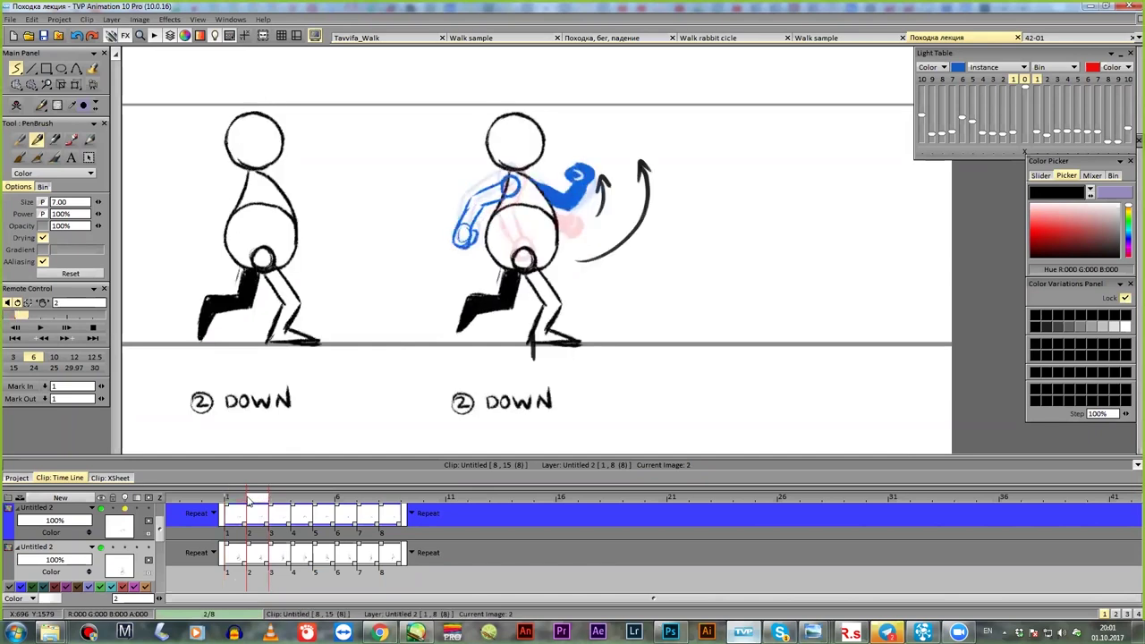
mouse_move(249, 501)
left_mouse_down()
mouse_move(272, 501)
mouse_move(229, 501)
mouse_move(249, 502)
left_mouse_up()
key("Right")
key("Left")
key("Right")
key("Left")
key("Right")
key("Left")
key("Right")
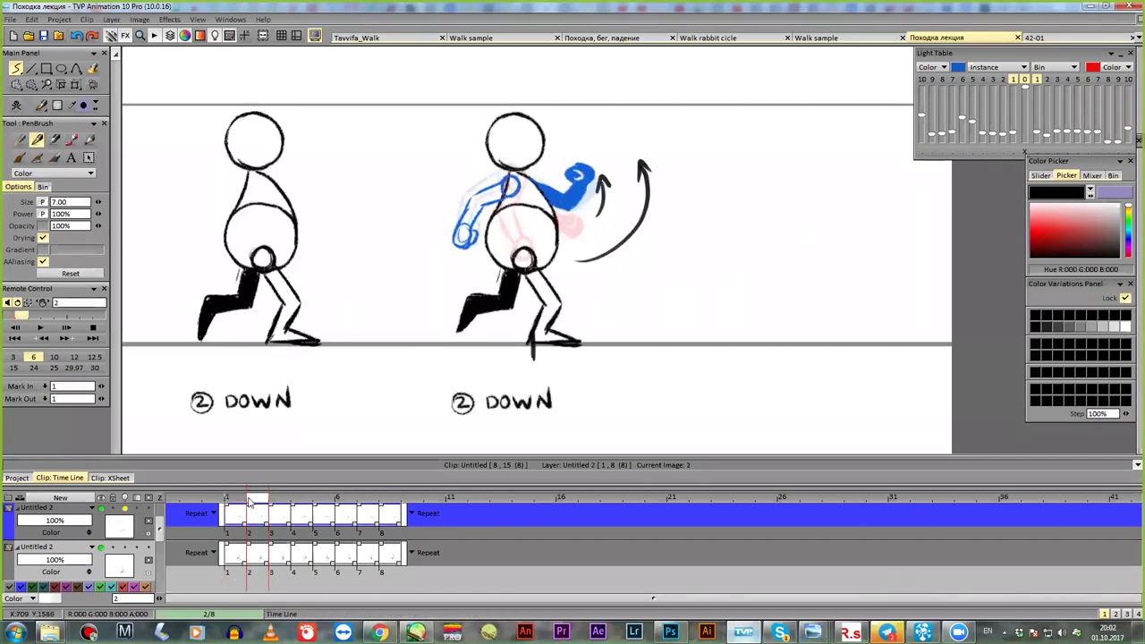
left_click_drag(240, 503, 251, 503)
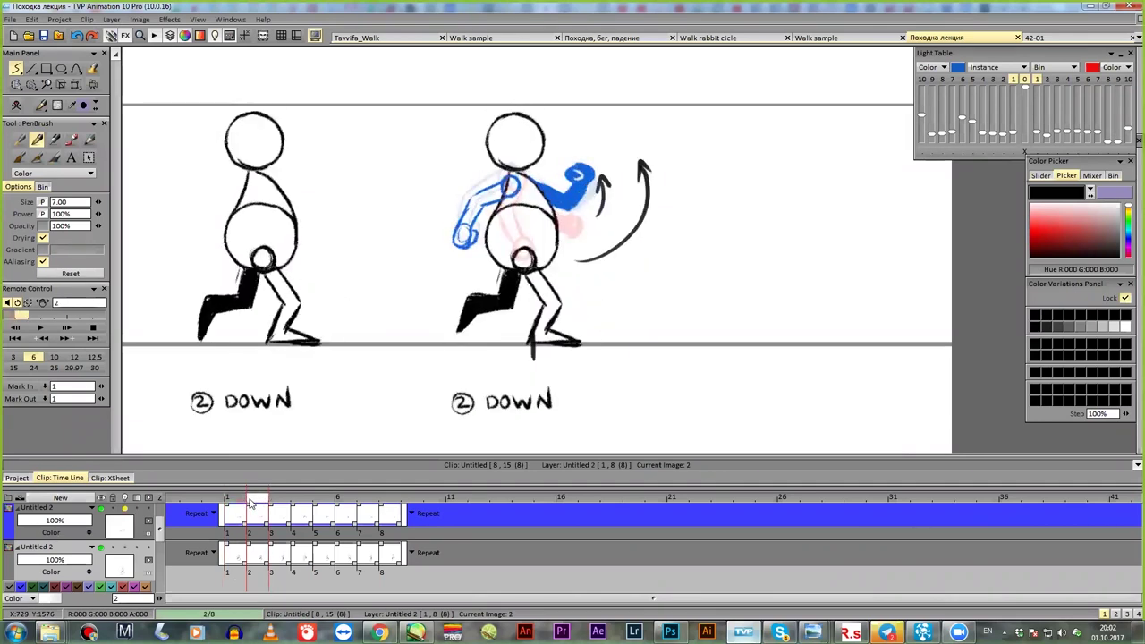
- Undo the arm-swing arrows and the foot ticks, and compare frames 1 and 2 again
key("ctrl+z")
key("ctrl+z")
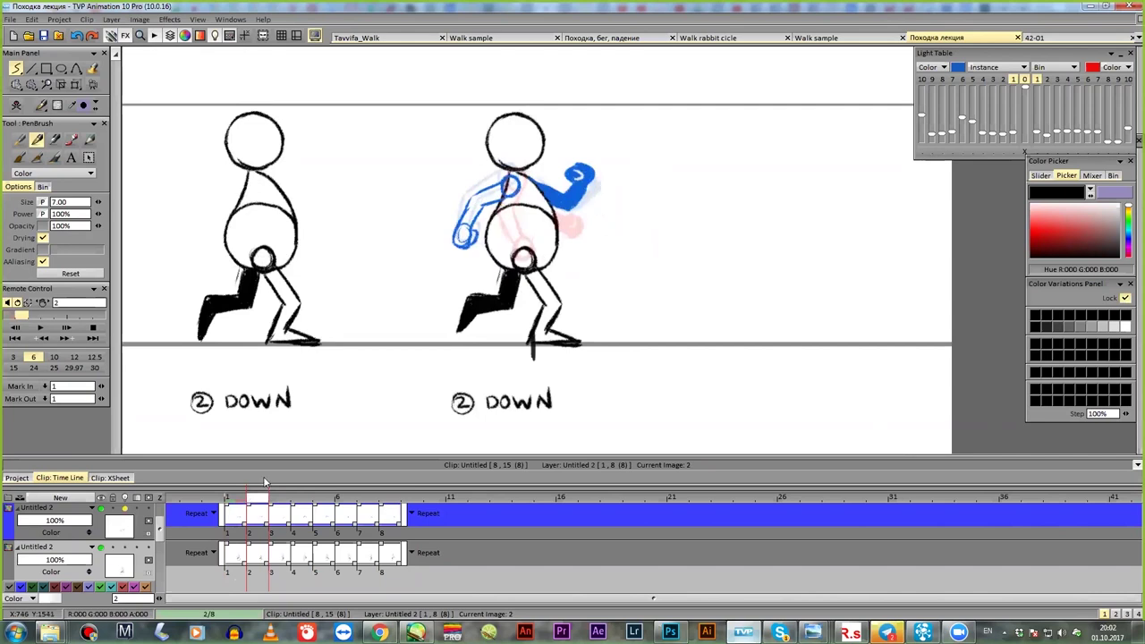
key("ctrl+z")
key("ctrl+z")
key("ctrl+z")
left_click(259, 503)
left_click(242, 504)
left_click(254, 505)
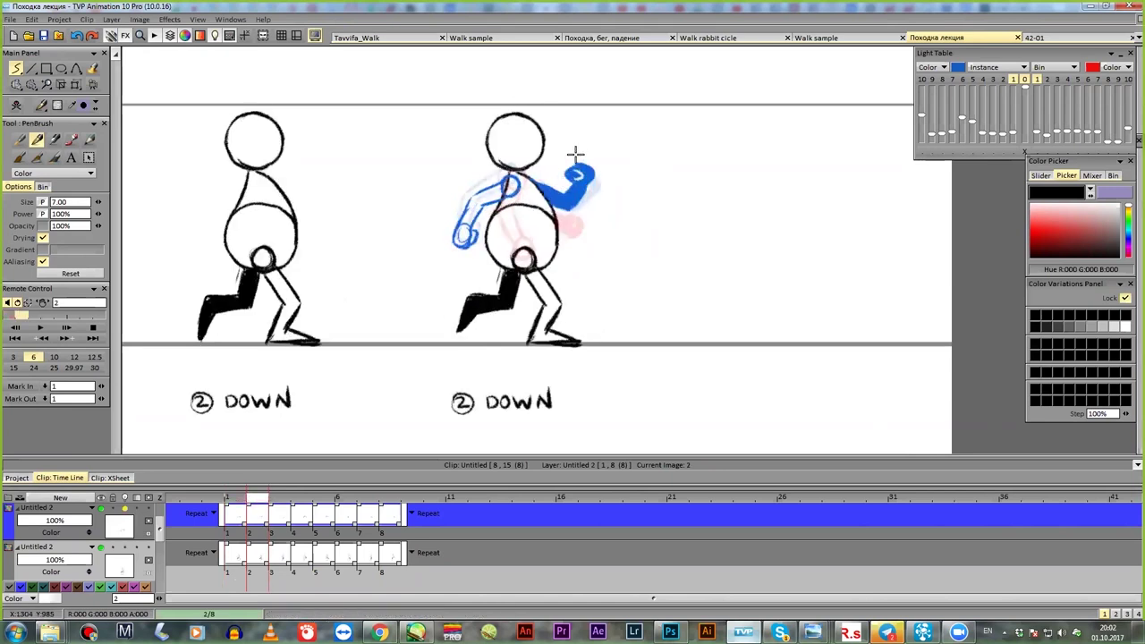
- Try sketching lower black arms over the blue ones on frame 2, compare with frame 1, and undo the strokes
mouse_move(520, 178)
left_mouse_down()
mouse_move(586, 218)
mouse_move(595, 193)
mouse_move(577, 219)
left_mouse_up()
mouse_move(495, 201)
left_mouse_down()
mouse_move(483, 258)
mouse_move(480, 231)
mouse_move(486, 255)
left_mouse_up()
mouse_move(257, 499)
left_mouse_down()
mouse_move(240, 500)
mouse_move(250, 501)
left_mouse_up()
key("Right")
key("Left")
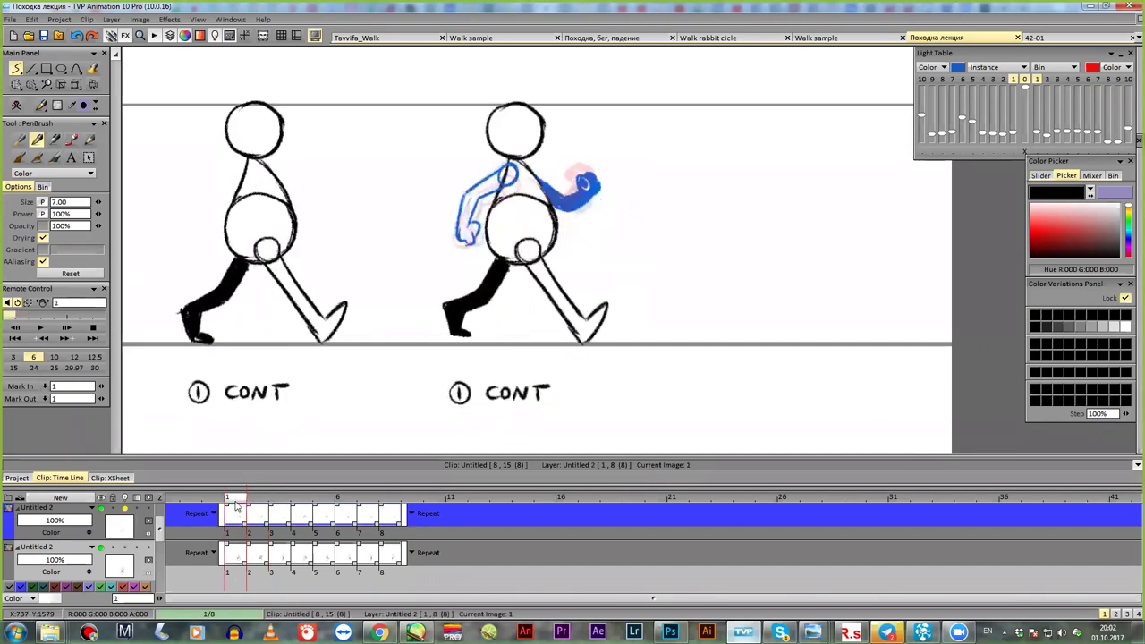
key("Right")
key("ctrl+z")
key("ctrl+z")
key("ctrl+z")
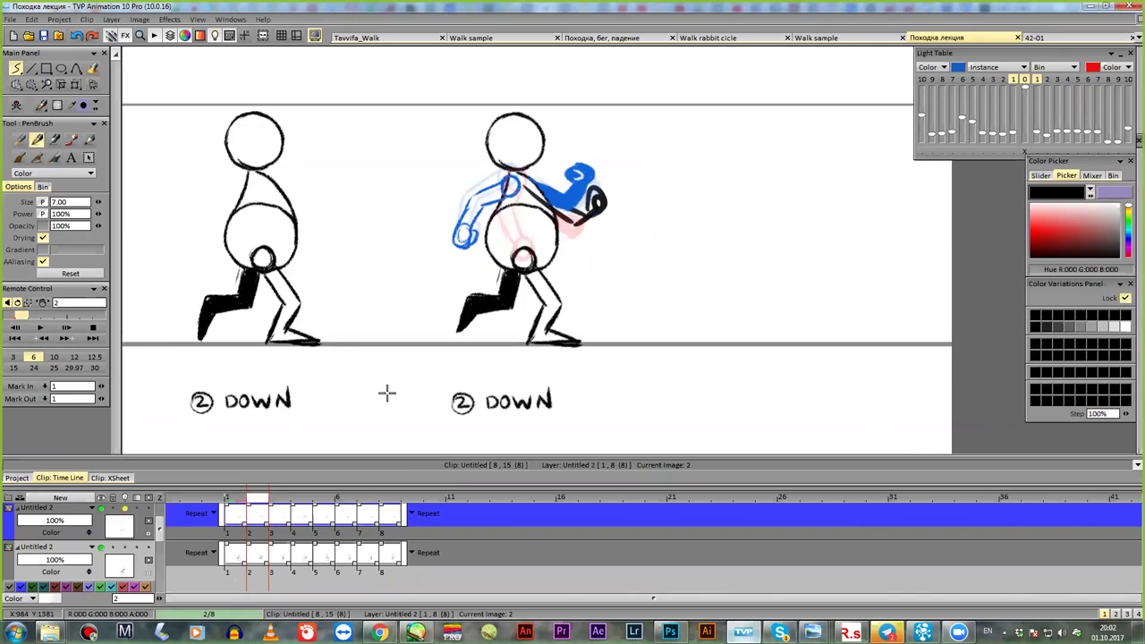
key("ctrl+z")
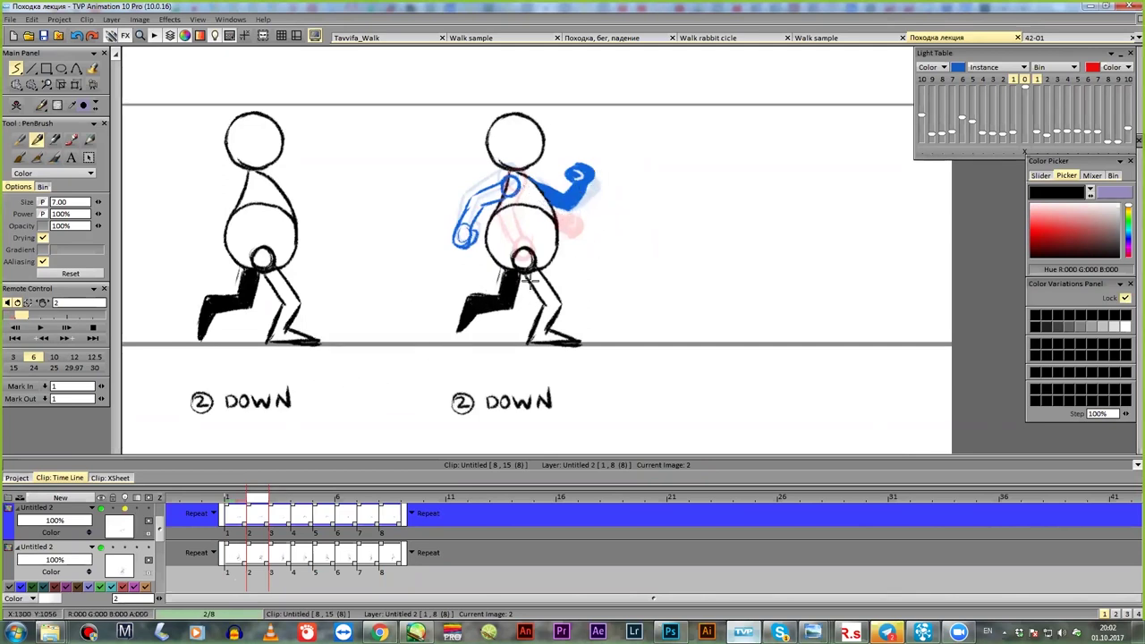
- Scrub through the middle frames, play back the walk cycle, and stop on frame 6
left_click(308, 495)
mouse_move(307, 492)
left_mouse_down()
mouse_move(339, 491)
mouse_move(301, 499)
mouse_move(319, 489)
left_mouse_up()
left_click_drag(315, 491, 341, 484)
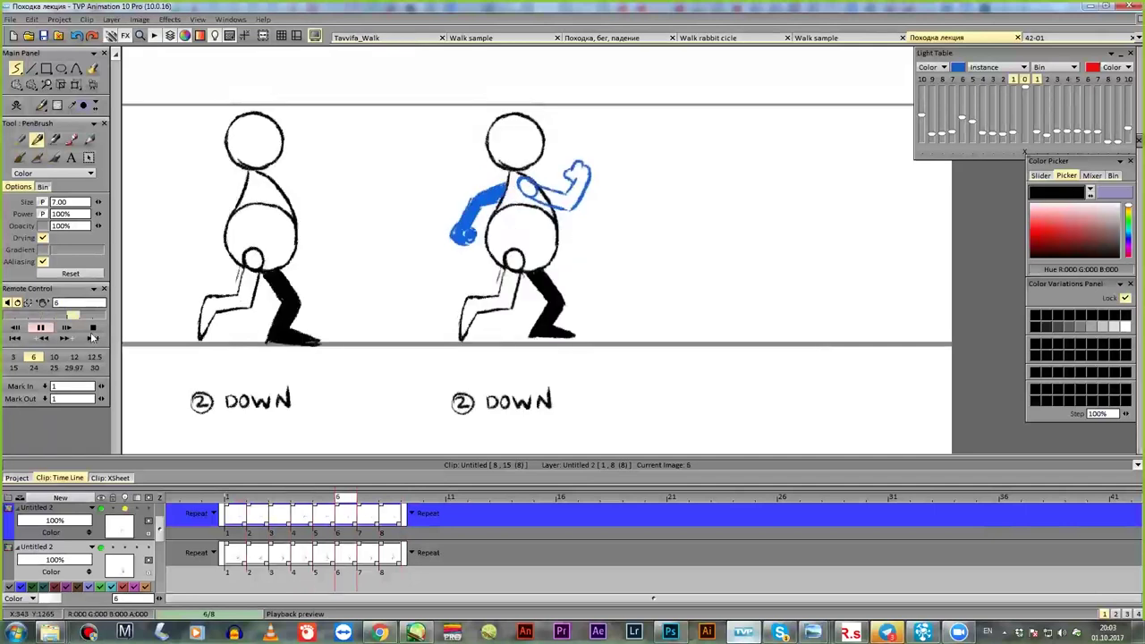
left_click(93, 329)
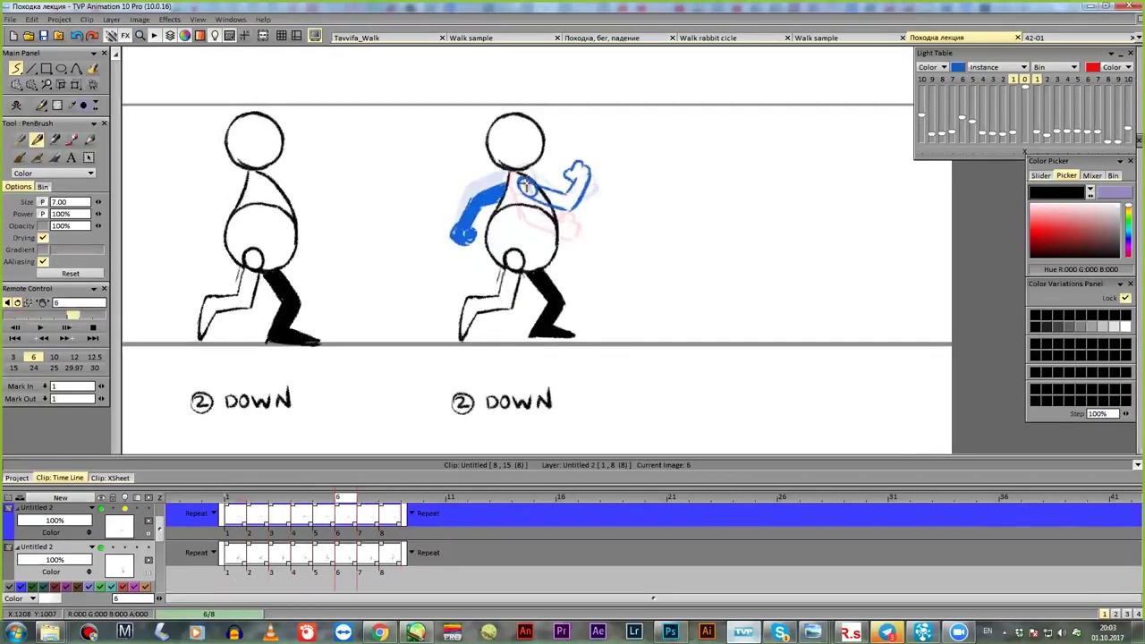
- Try sketching a more strongly bent, higher black forearm over the front arm on frame 6, and undo the strokes
mouse_move(575, 195)
left_mouse_down()
mouse_move(580, 140)
mouse_move(569, 150)
mouse_move(566, 137)
mouse_move(590, 183)
left_mouse_up()
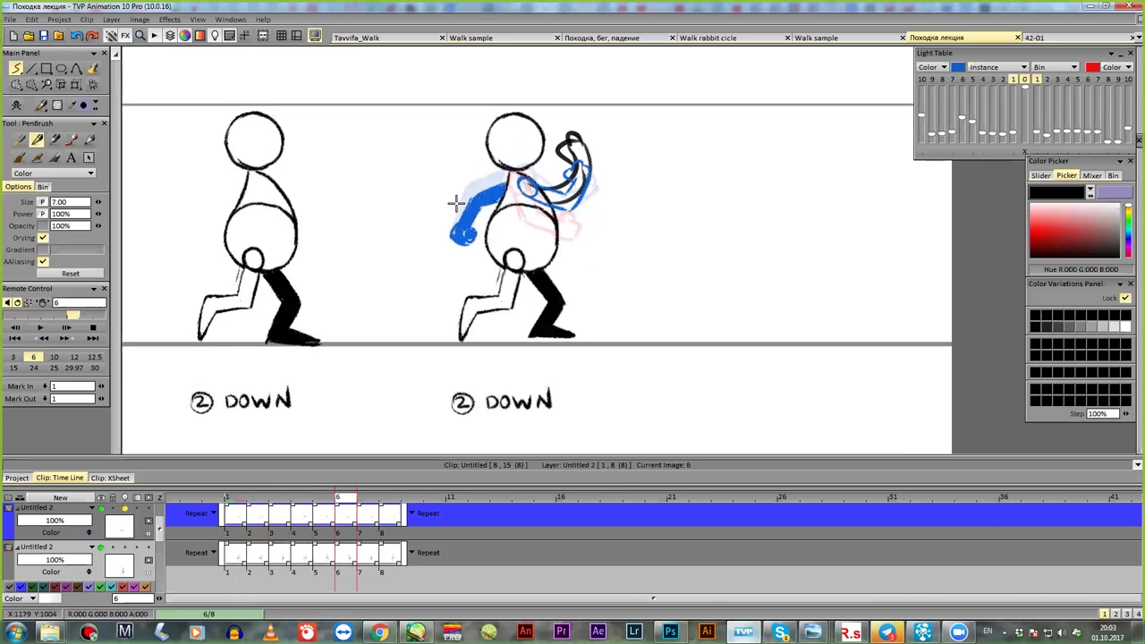
key("ctrl+z")
key("ctrl+z")
key("ctrl+z")
key("ctrl+z")
key("ctrl+z")
key("ctrl+z")
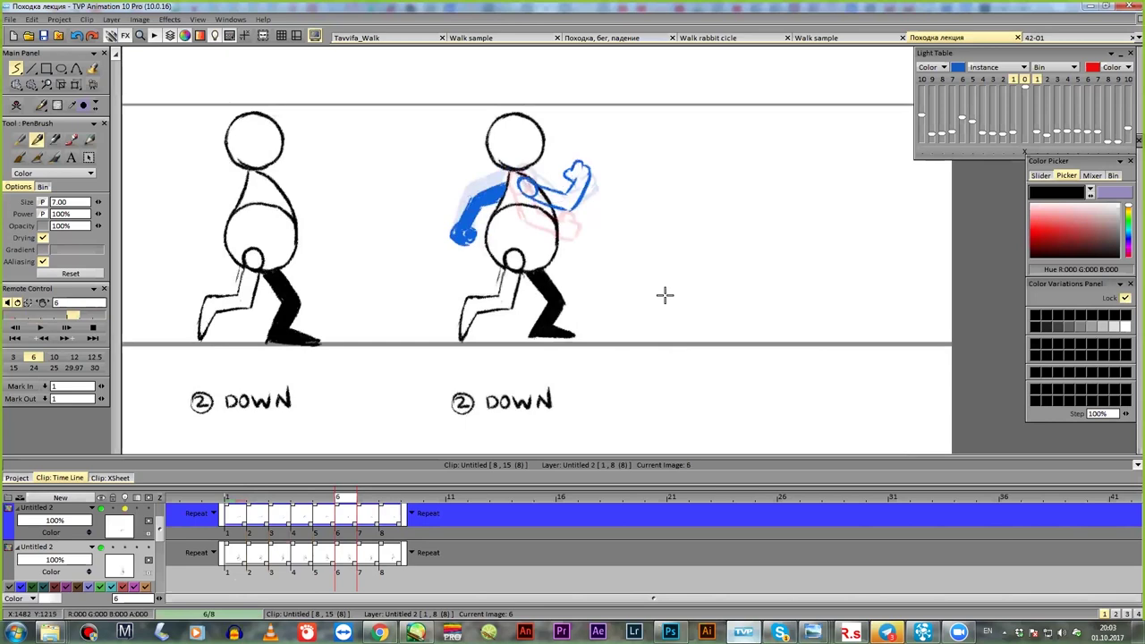
- Try further black variants of the front arm and hand over the blue arm on frame 6, and undo them
left_click_drag(530, 186, 584, 202)
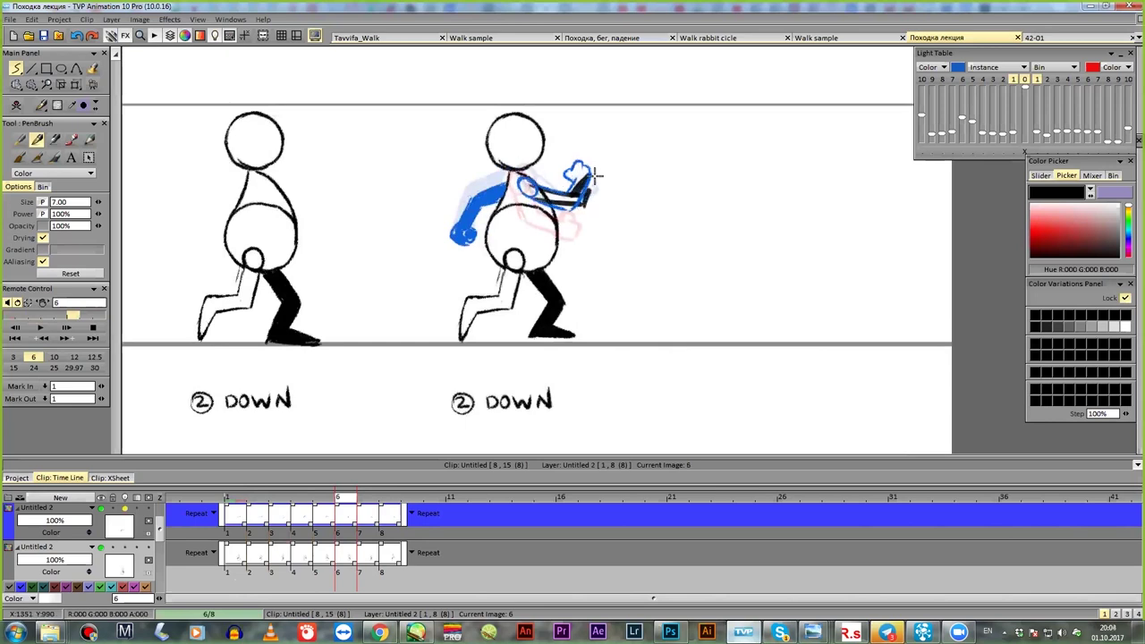
key("ctrl+z")
key("ctrl+z")
key("ctrl+z")
mouse_move(580, 175)
left_mouse_down()
mouse_move(562, 167)
mouse_move(586, 163)
left_mouse_up()
left_click_drag(537, 193, 578, 204)
key("ctrl+z")
key("ctrl+z")
key("ctrl+z")
key("ctrl+z")
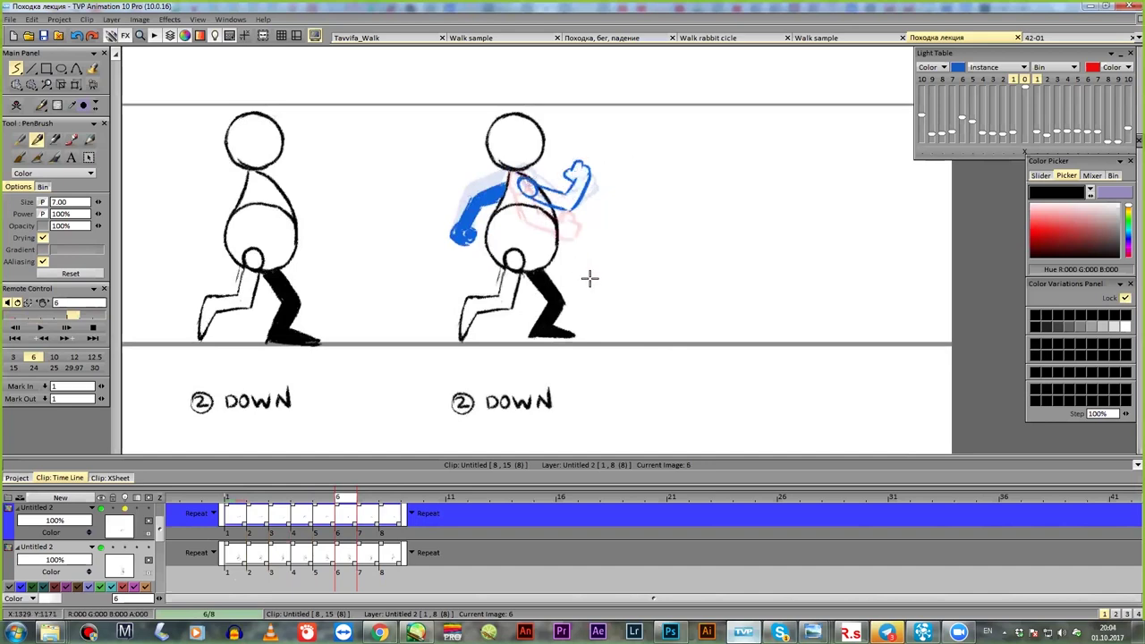
- Examine the notes sketches about arm offset and trailing hands on frame 3 of the notes clip
mouse_move(349, 504)
left_mouse_down()
mouse_move(373, 504)
mouse_move(230, 515)
mouse_move(342, 499)
mouse_move(329, 498)
left_mouse_up()
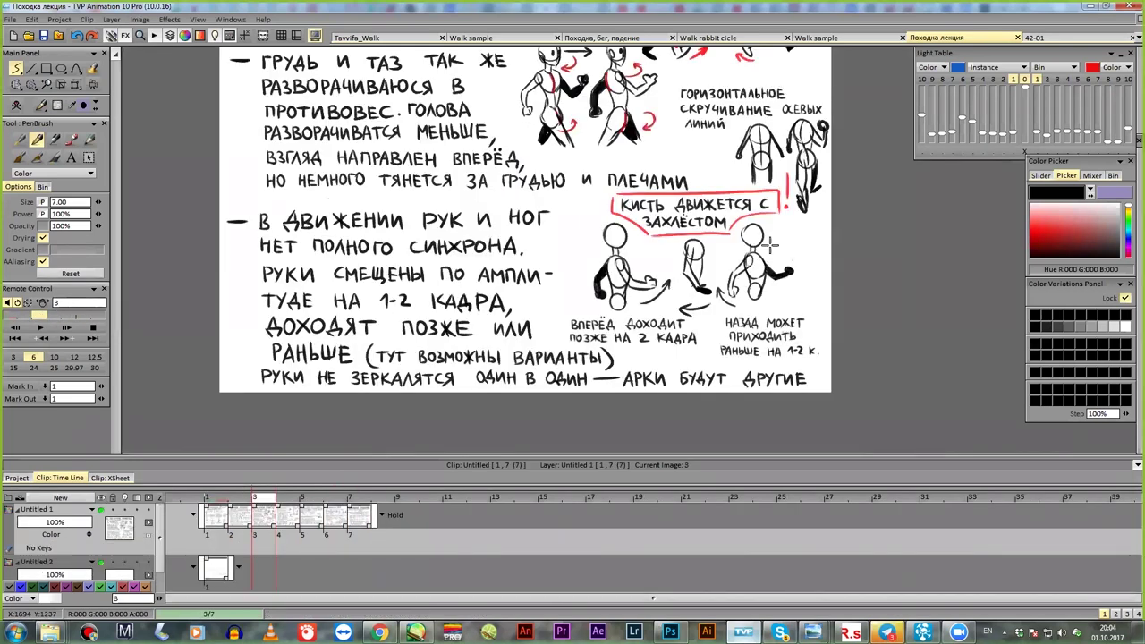
scroll(805, 251, "up", 3)
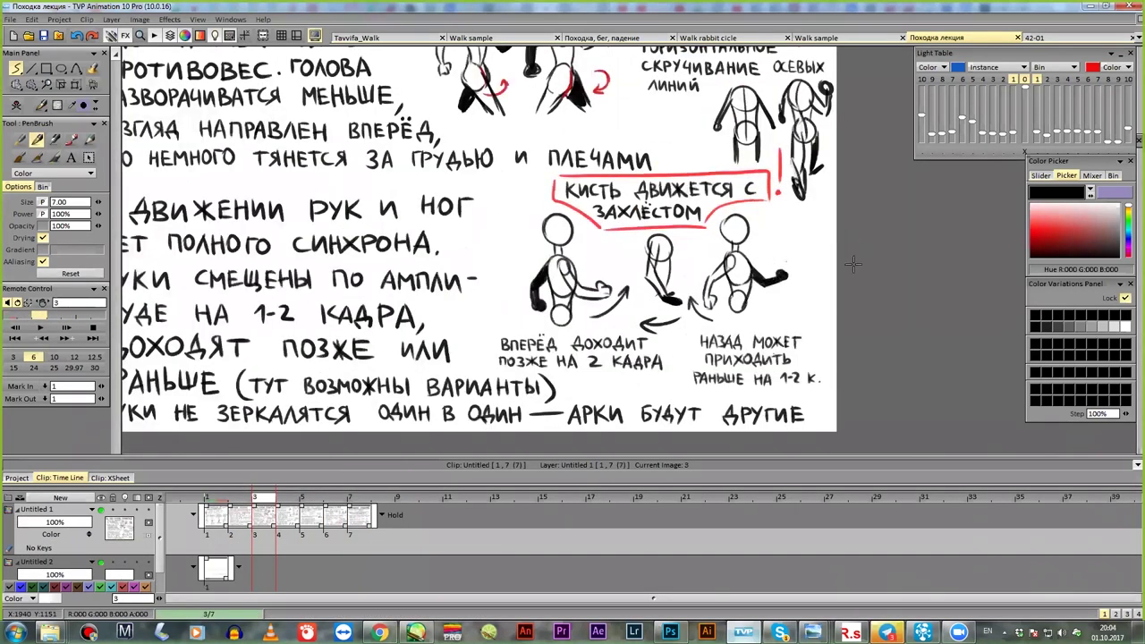
scroll(769, 268, "up", 2)
scroll(686, 284, "up", 2)
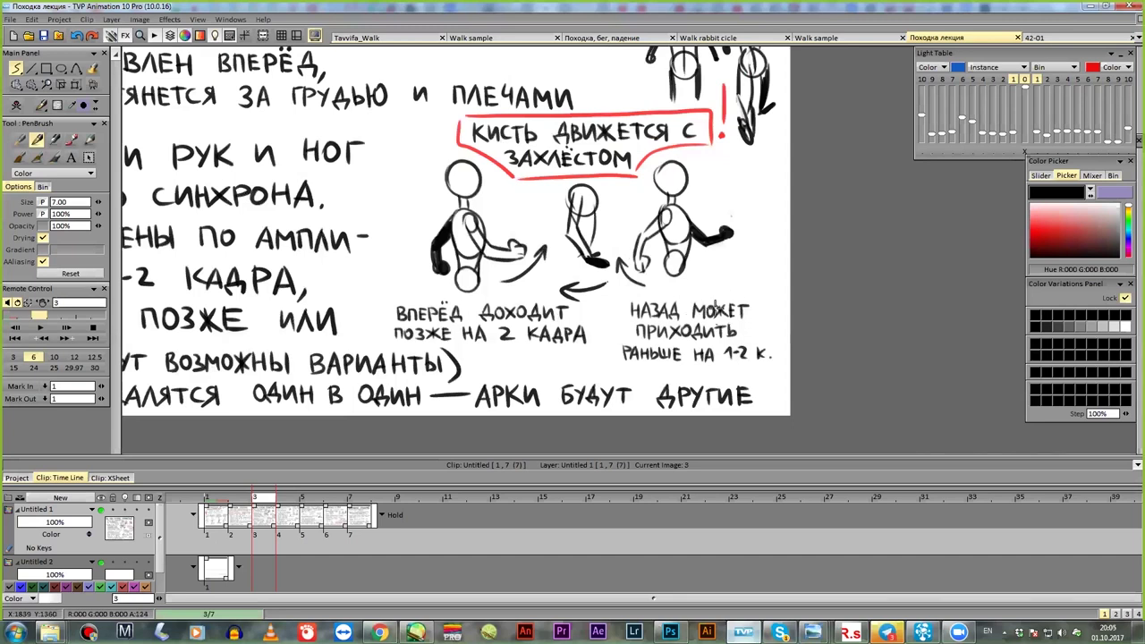
- Try sketching swinging black legs under the figure above the backward-arm note, and undo the strokes
left_click_drag(672, 222, 702, 293)
left_click_drag(673, 224, 732, 286)
left_click_drag(667, 227, 658, 294)
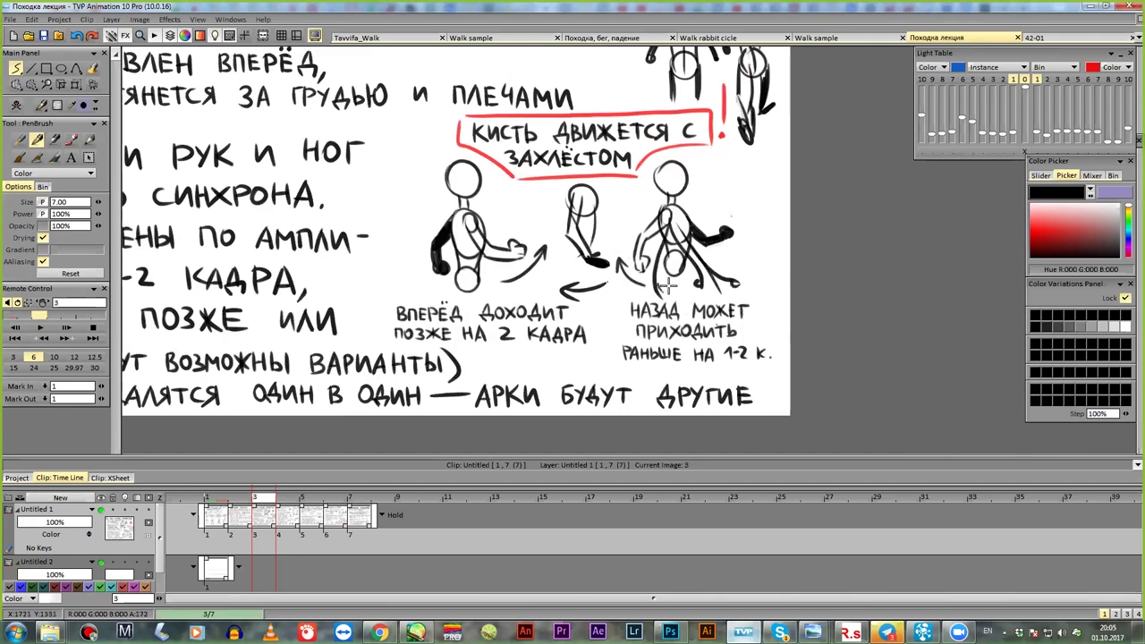
key("ctrl+z")
key("ctrl+z")
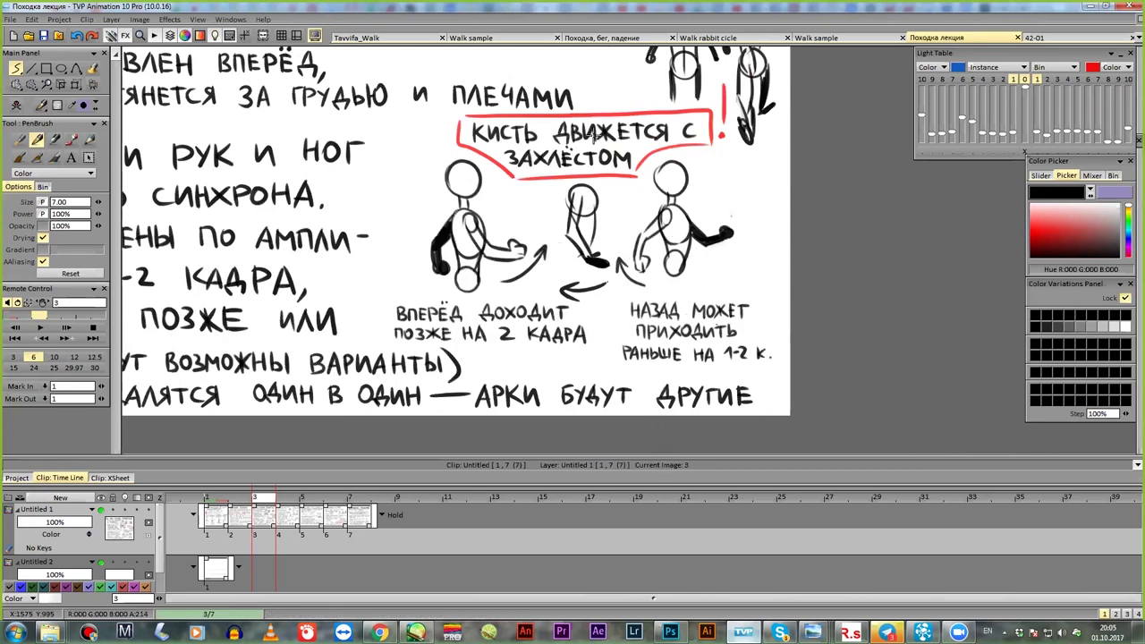
- Show the "Порядок работы" page on frame 2 of the notes clip
scroll(593, 136, "down", 1)
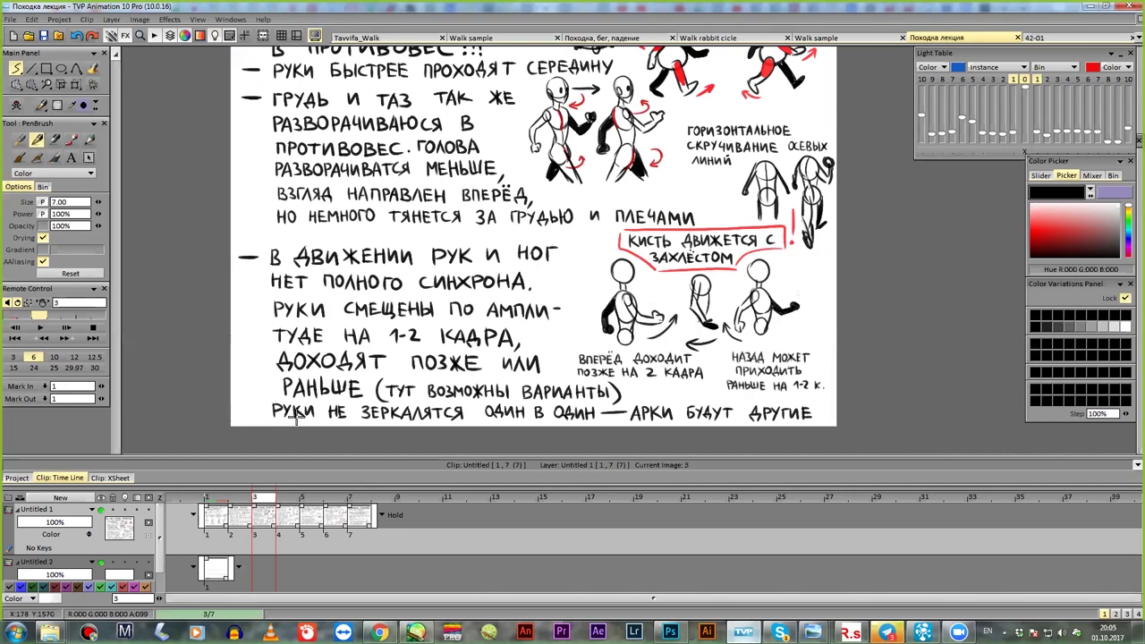
left_click(243, 512)
scroll(469, 294, "up", 3)
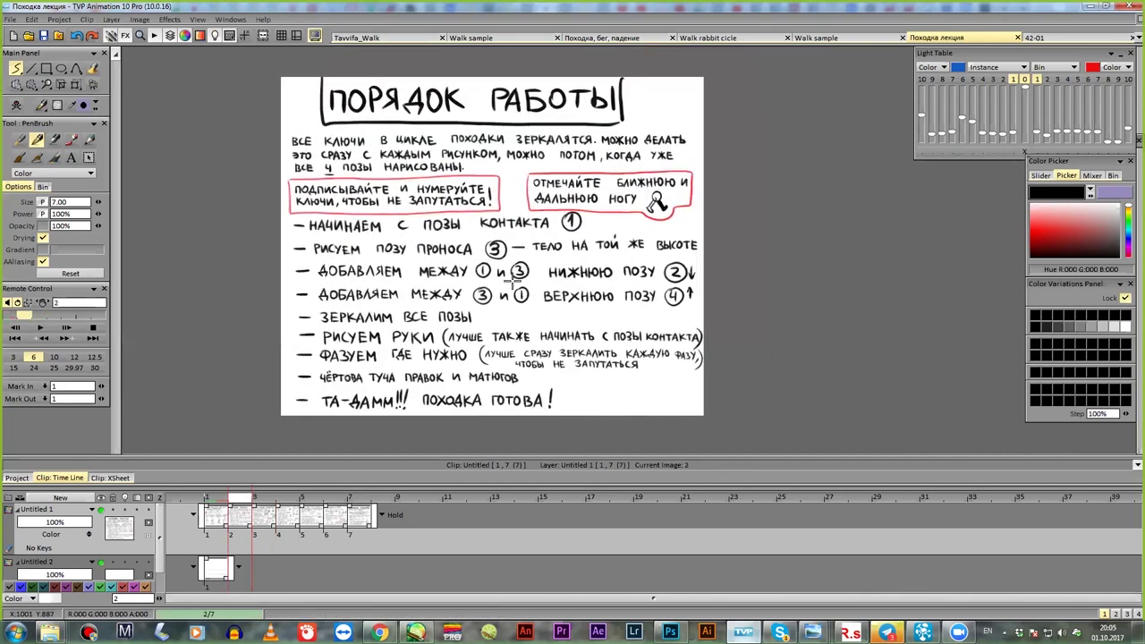
- Try underlining the "Рисуем руки" line in black on the notes page, and undo the stroke
scroll(503, 293, "up", 1)
left_click_drag(268, 340, 745, 333)
key("ctrl+z")
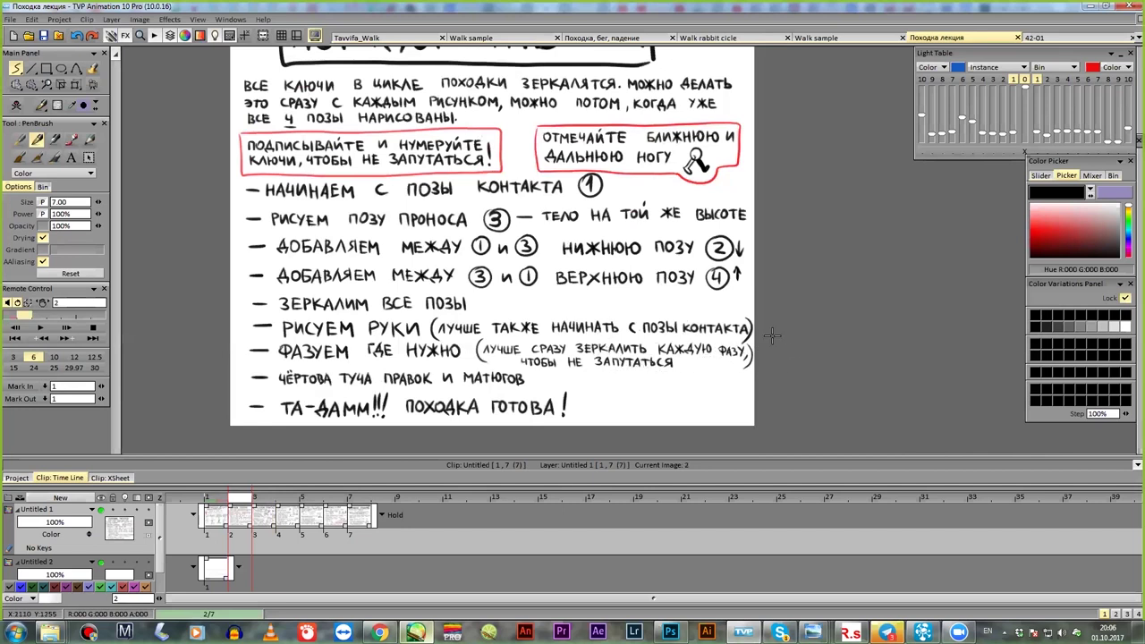
- Open the second clip with the walking figures and make the 12-frame Untitled 3 layer current
left_click(18, 478)
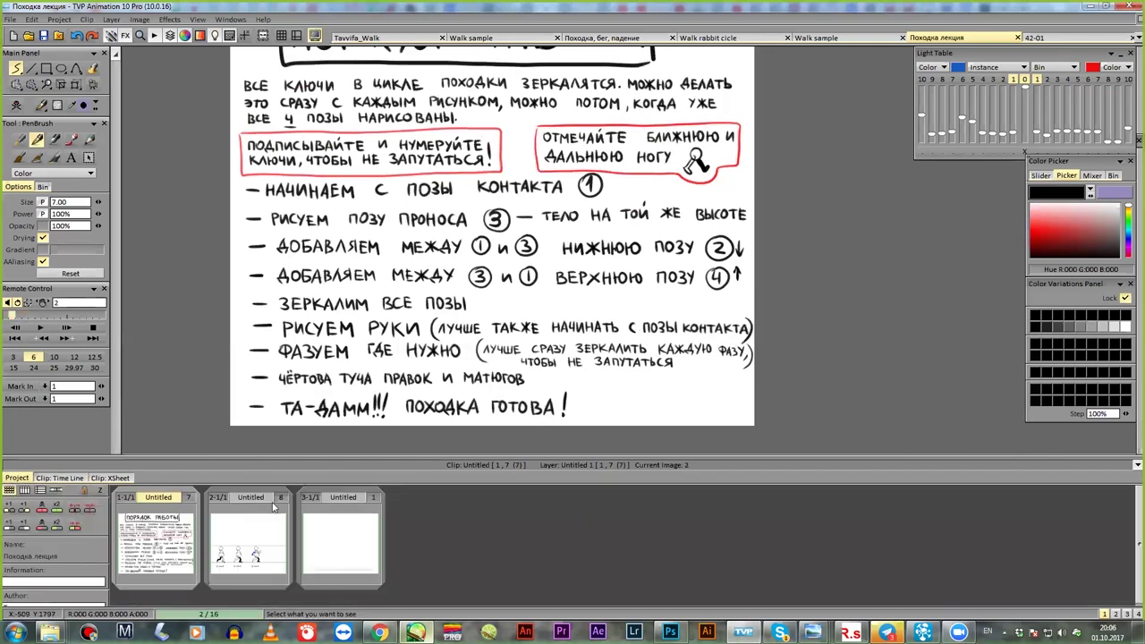
double_click(260, 546)
key("ctrl+v")
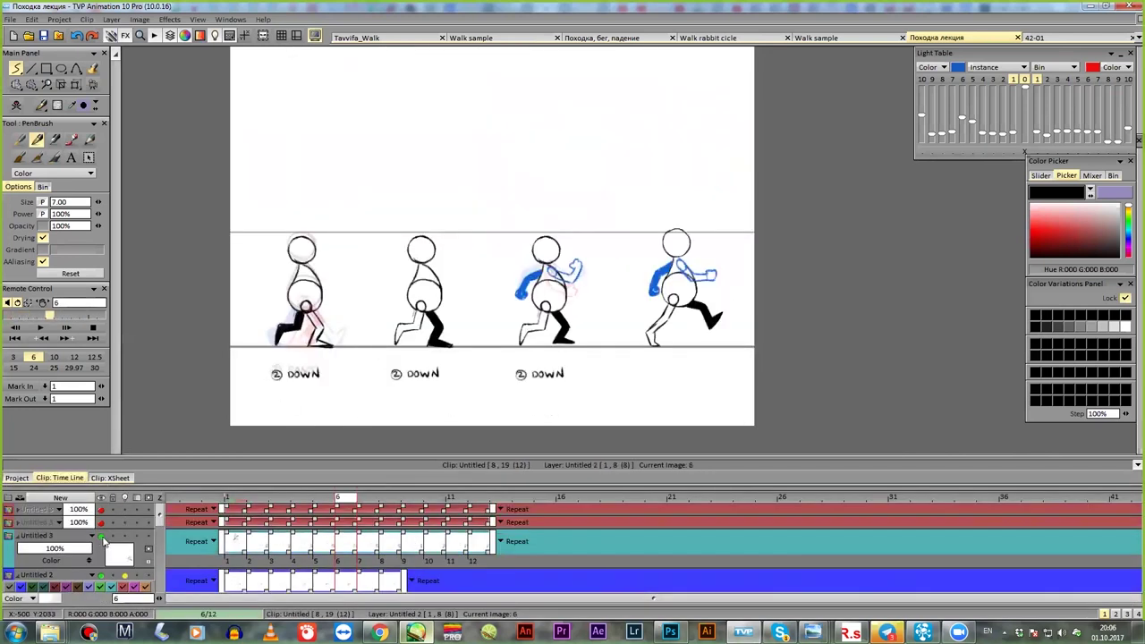
left_click(77, 537)
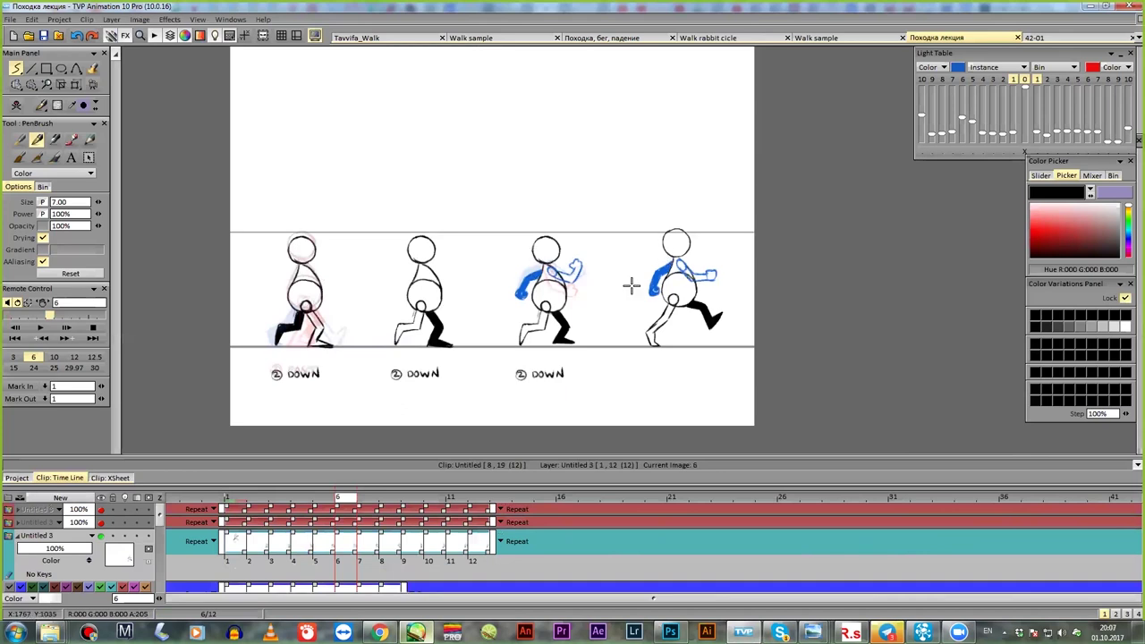
- Scrub the Untitled 3 layer from frame 1 to frame 6, examining the unlabelled figure's poses
scroll(159, 528, "down", 1)
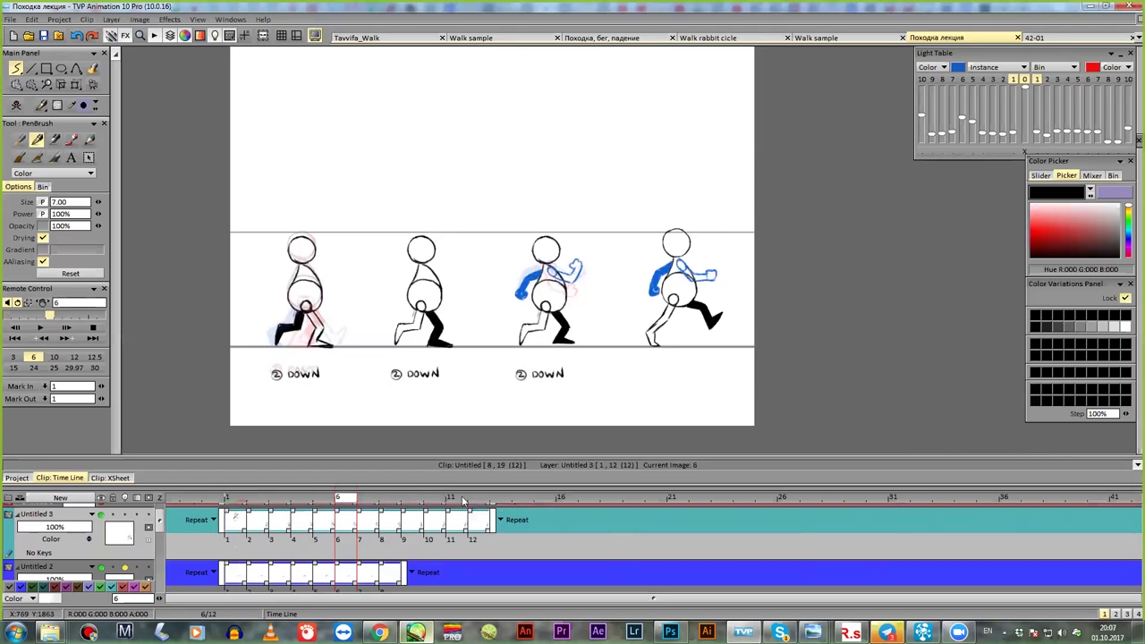
left_click_drag(238, 501, 295, 506)
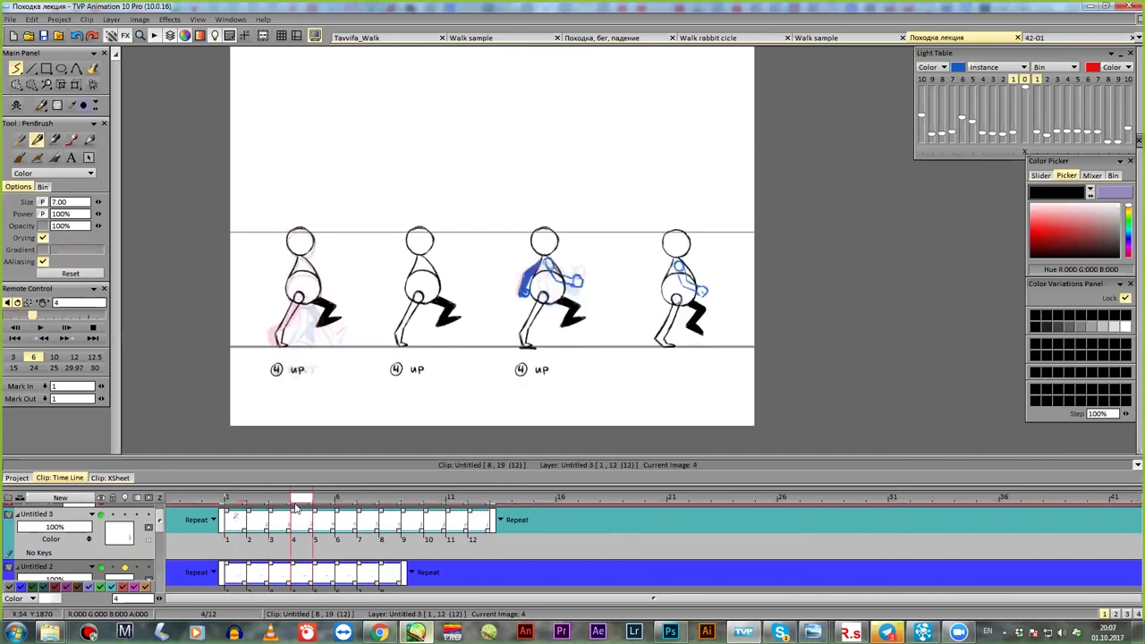
scroll(686, 325, "up", 2)
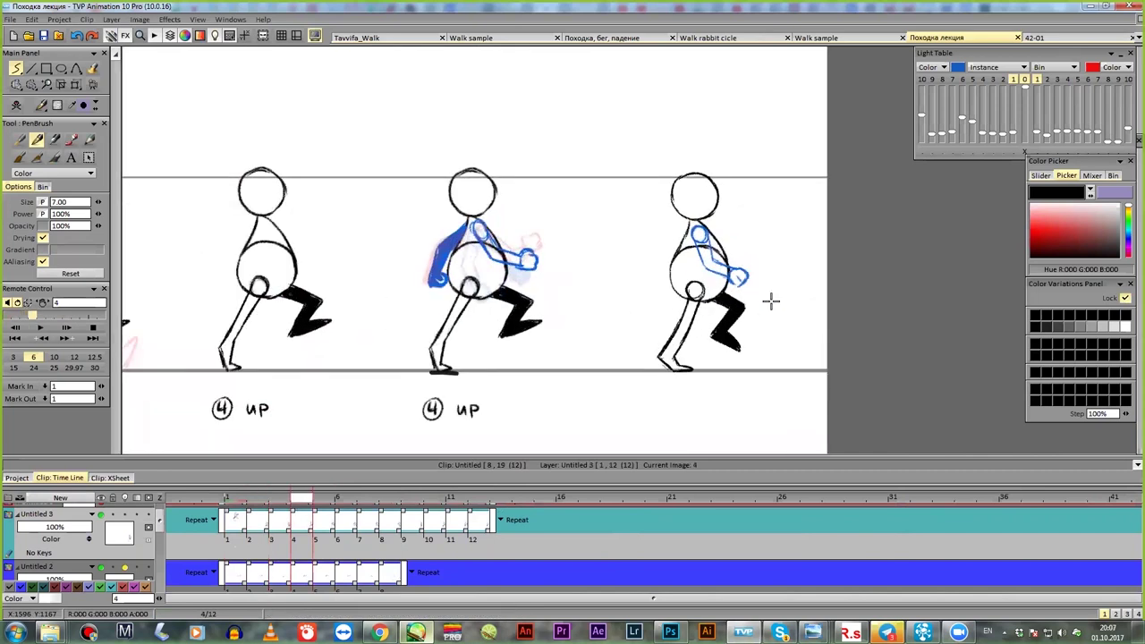
left_click_drag(297, 507, 339, 499)
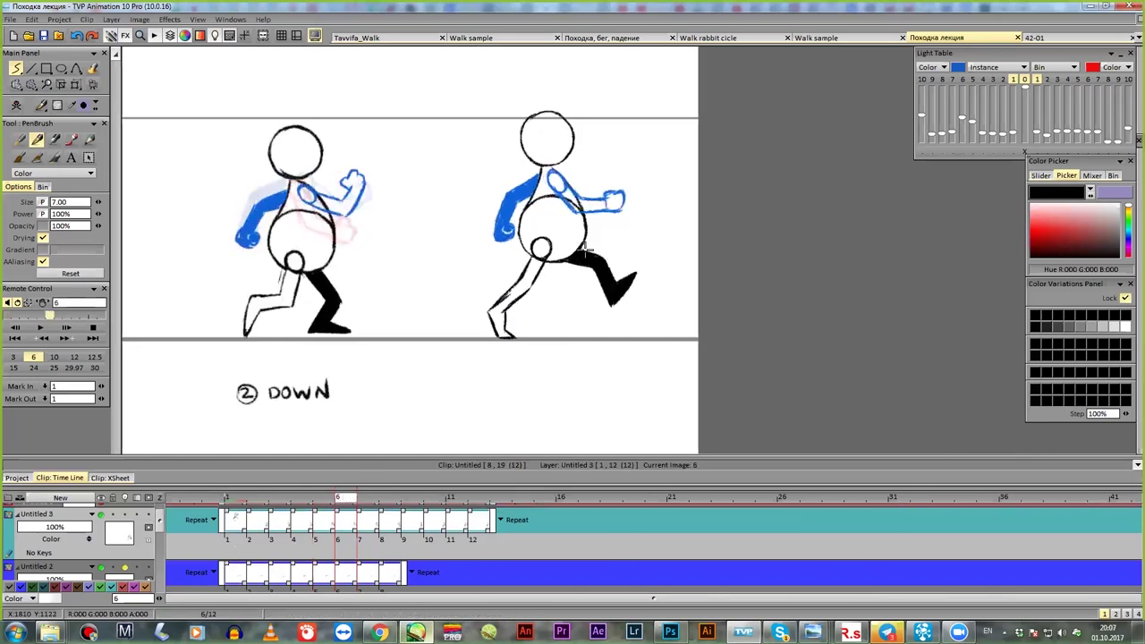
- Try sketching a straighter raised black leg over the unlabelled figure's front leg on frame 6, and undo the strokes
mouse_move(634, 259)
left_mouse_down()
mouse_move(582, 249)
mouse_move(630, 271)
mouse_move(662, 266)
mouse_move(647, 296)
left_mouse_up()
key("ctrl+z")
key("ctrl+z")
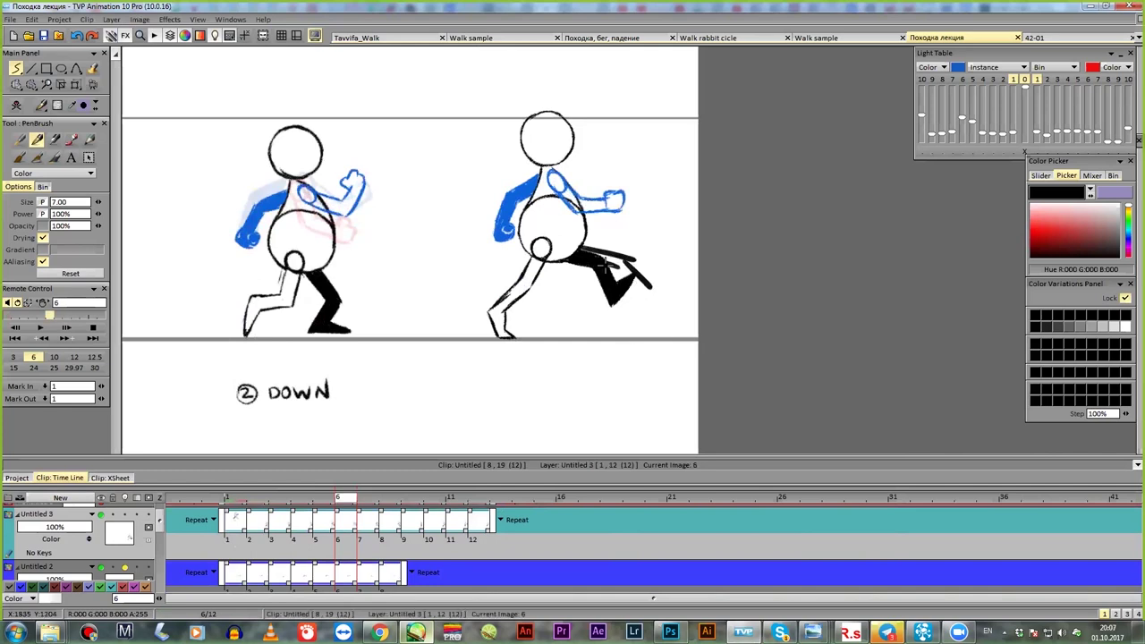
key("ctrl+z")
- Try sketching a higher bent thigh and shin over the same black leg on frame 6, and undo the strokes
left_click_drag(580, 249, 619, 235)
mouse_move(592, 251)
left_mouse_down()
mouse_move(622, 237)
mouse_move(611, 279)
mouse_move(613, 254)
mouse_move(642, 261)
mouse_move(619, 276)
left_mouse_up()
key("ctrl+z")
mouse_move(573, 238)
left_mouse_down()
mouse_move(623, 238)
mouse_move(614, 270)
mouse_move(603, 242)
left_mouse_up()
left_click_drag(641, 296, 611, 293)
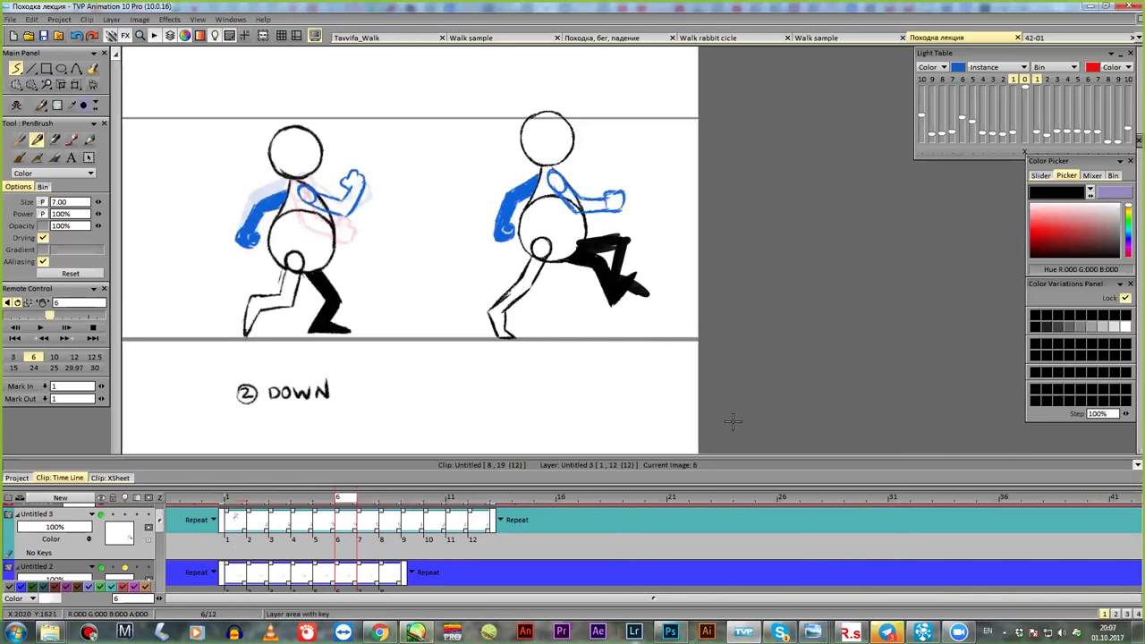
key("ctrl+z")
key("ctrl+z")
key("ctrl+z")
key("ctrl+z")
key("ctrl+z")
key("ctrl+z")
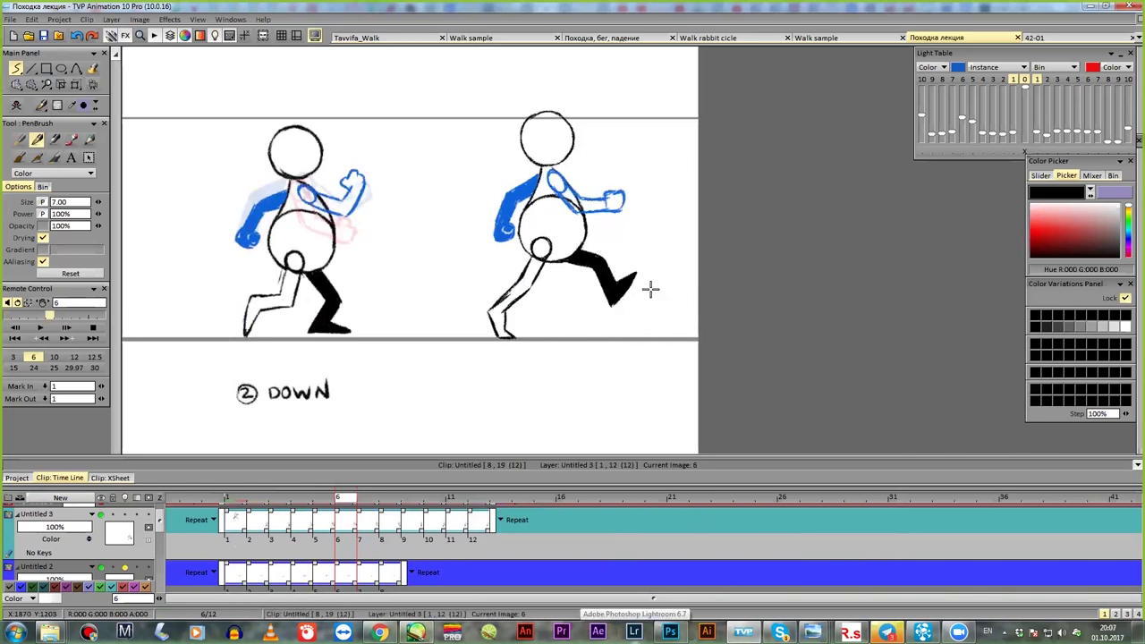
- Try sketching black feet and a ground line in front of the unlabelled figure on frame 6, and undo the strokes
mouse_move(632, 336)
left_mouse_down()
mouse_move(654, 297)
mouse_move(636, 329)
mouse_move(678, 350)
mouse_move(668, 349)
left_mouse_up()
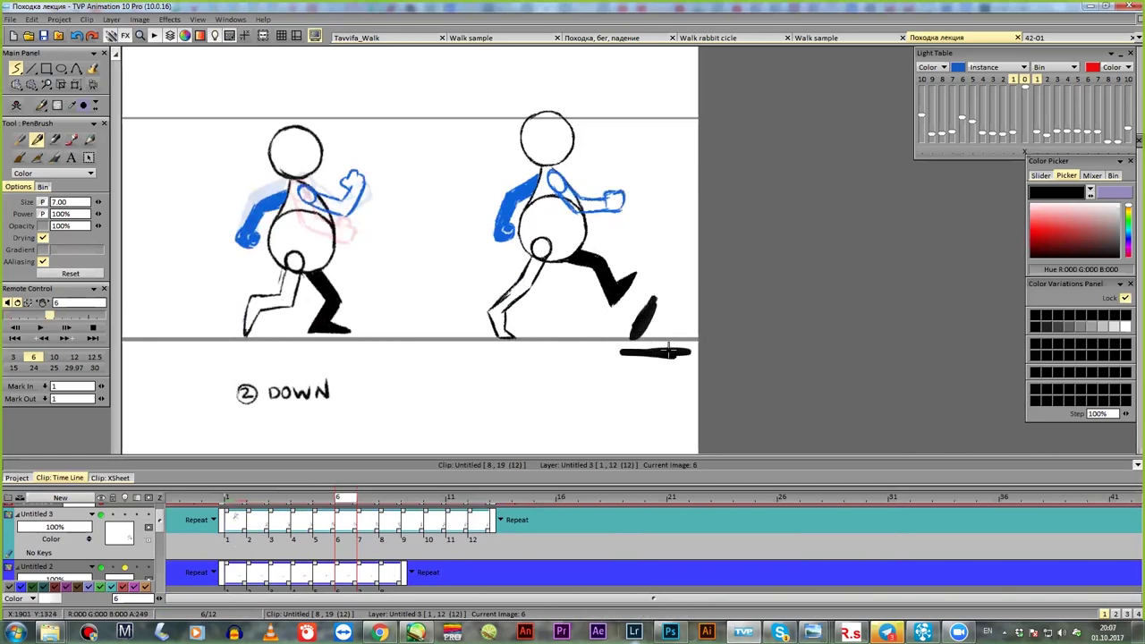
mouse_move(668, 307)
left_mouse_down()
mouse_move(682, 335)
mouse_move(664, 271)
mouse_move(674, 335)
left_mouse_up()
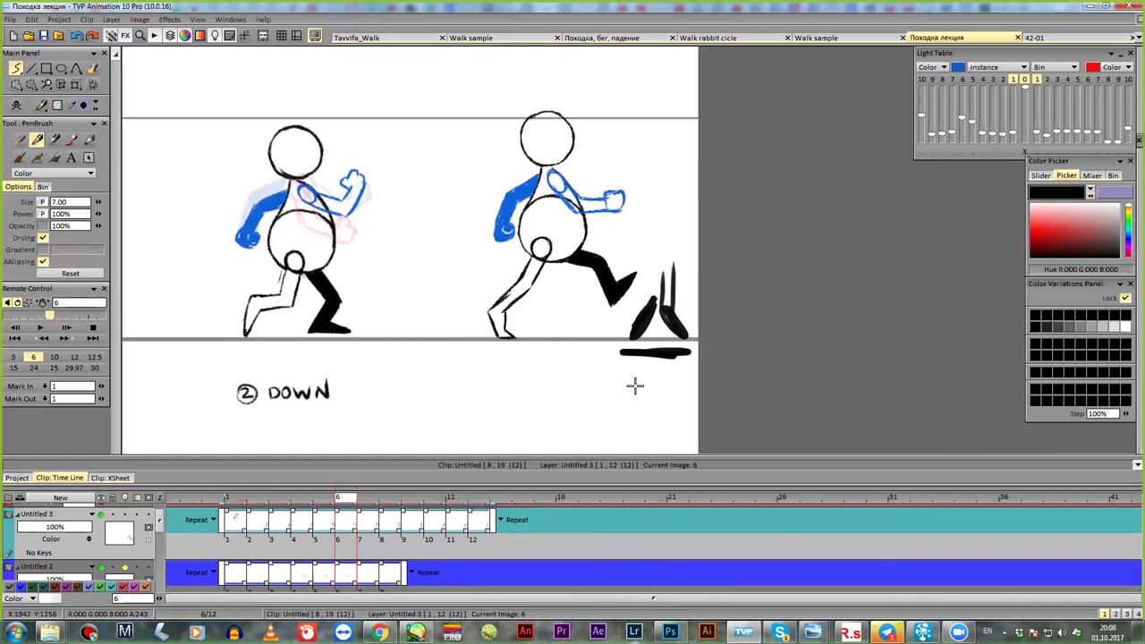
key("ctrl+z")
key("ctrl+z")
key("ctrl+z")
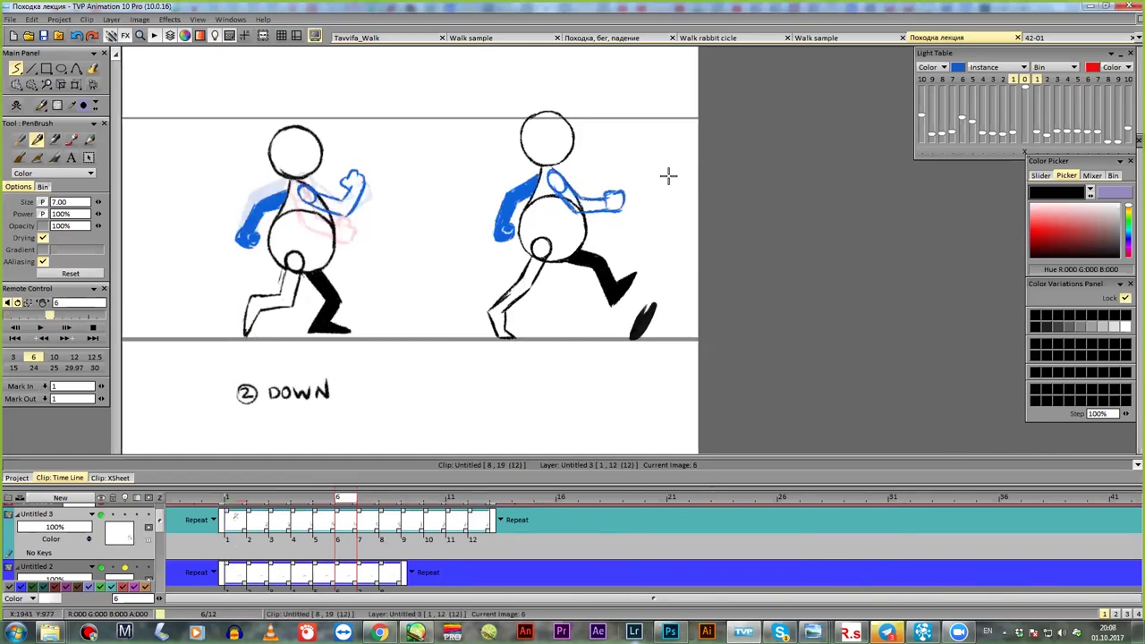
key("ctrl+z")
- Compare the figures' poses on frames 3, 4, 9 and 10, and play back the walk cycle
mouse_move(346, 499)
left_mouse_down()
mouse_move(239, 518)
mouse_move(299, 507)
left_mouse_up()
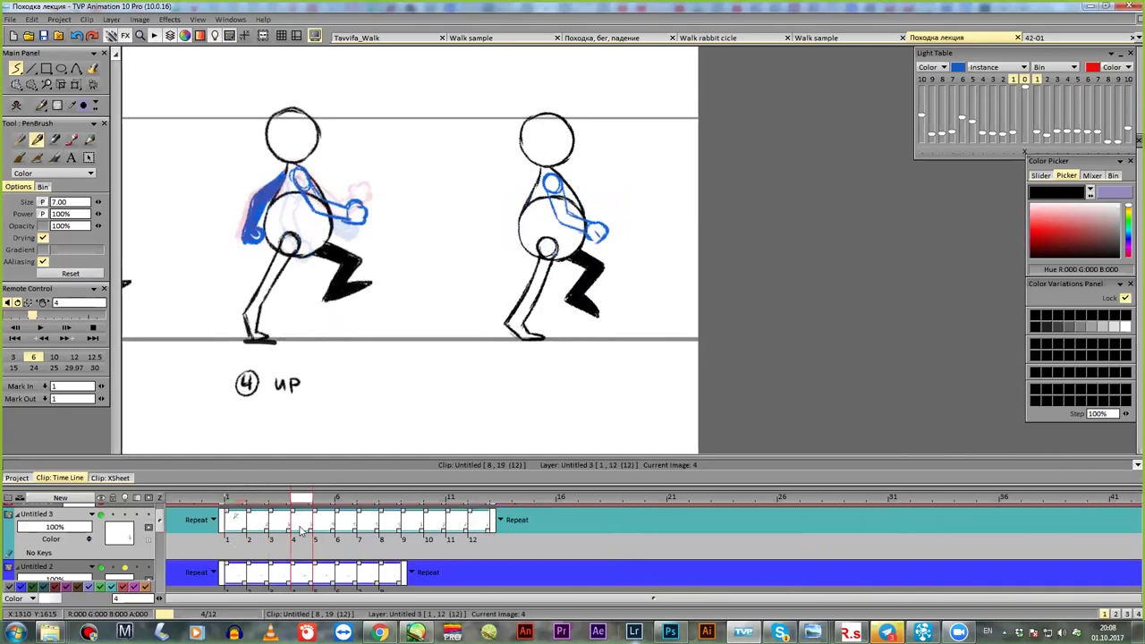
left_click(275, 503)
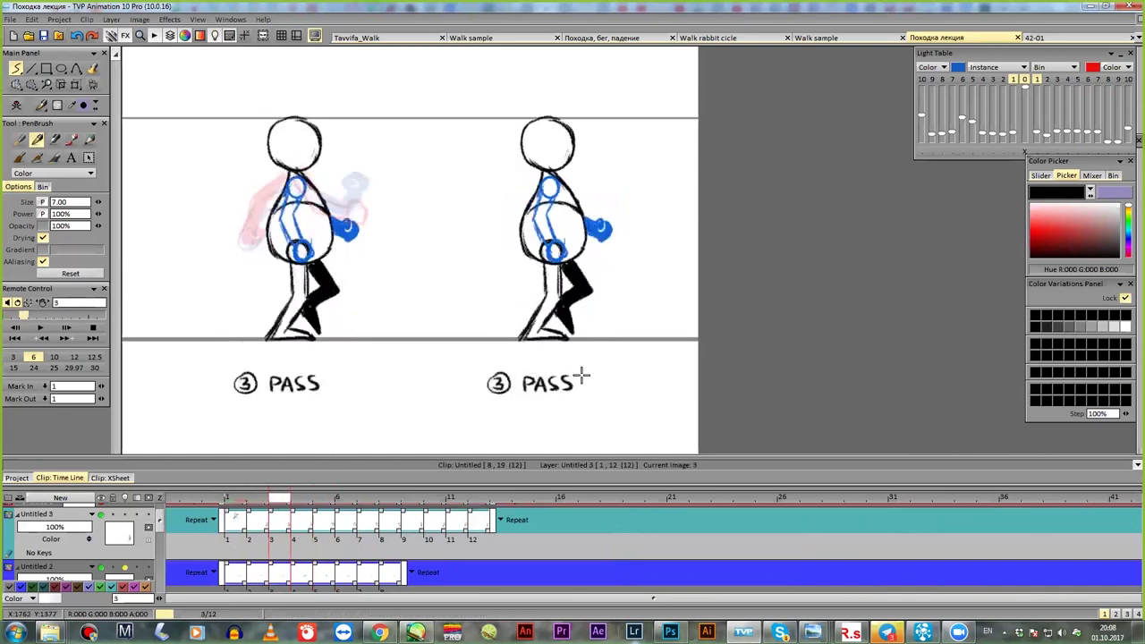
left_click(291, 502)
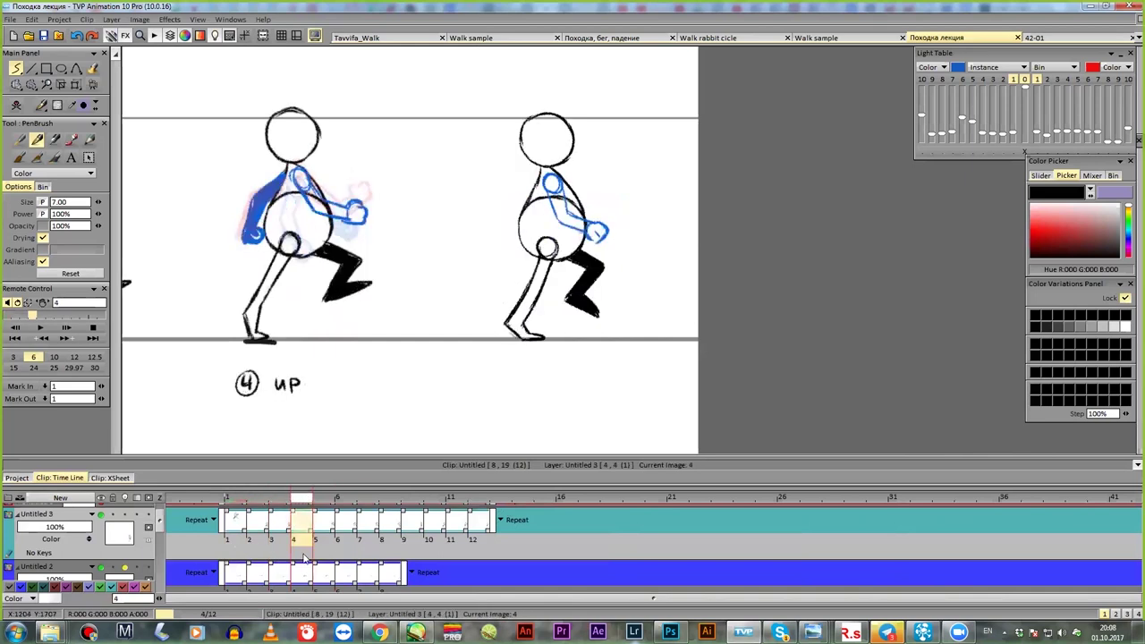
left_click(412, 500)
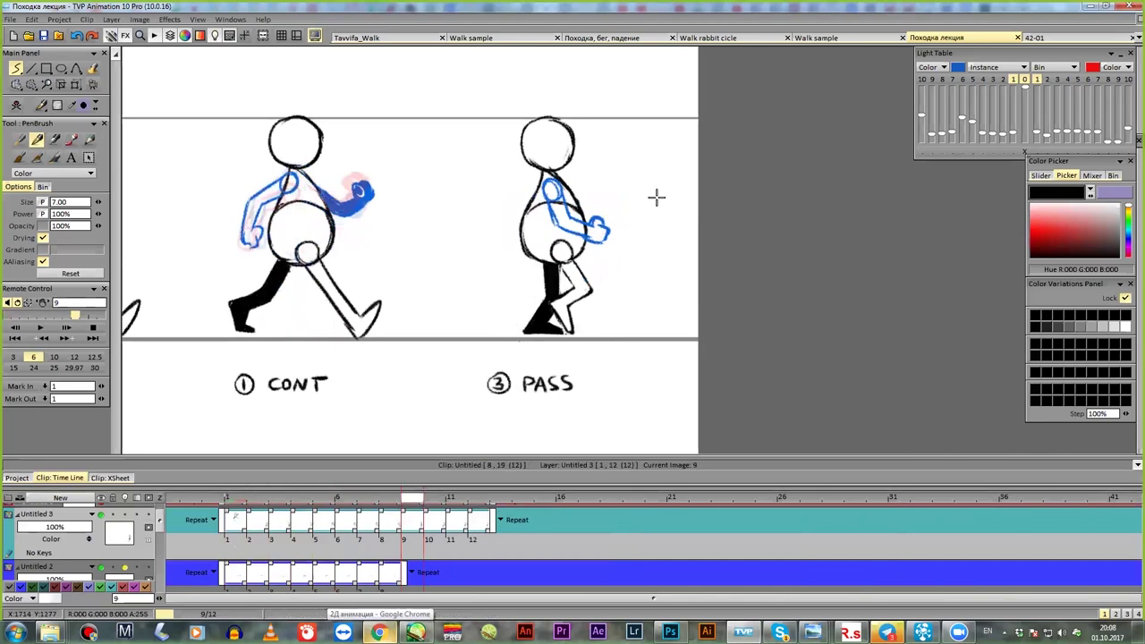
left_click(435, 500)
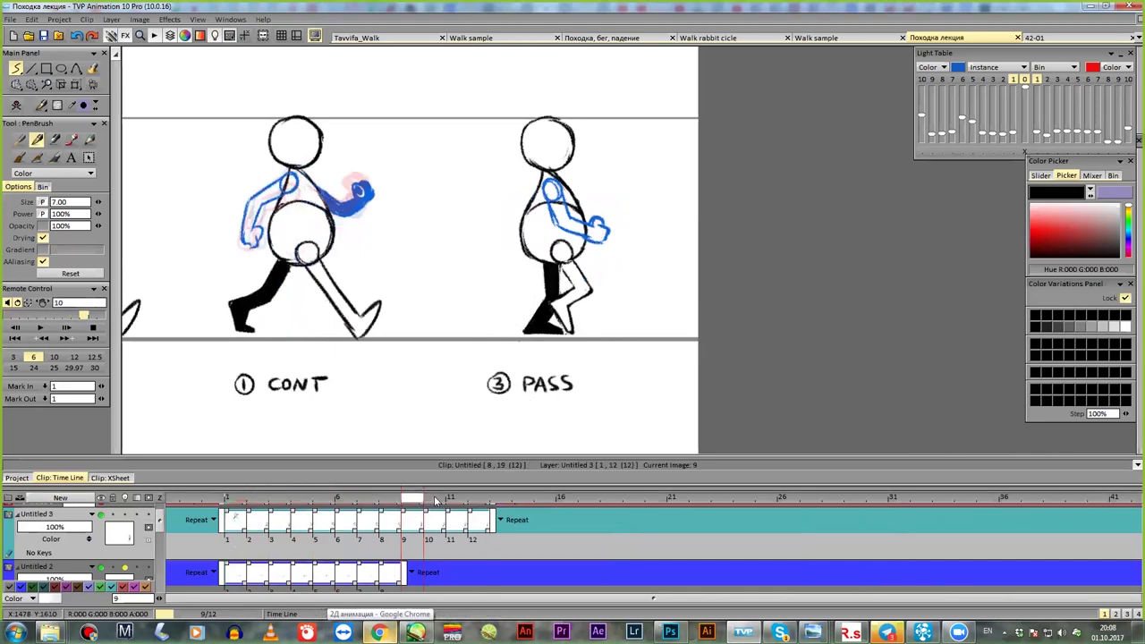
left_click(298, 501)
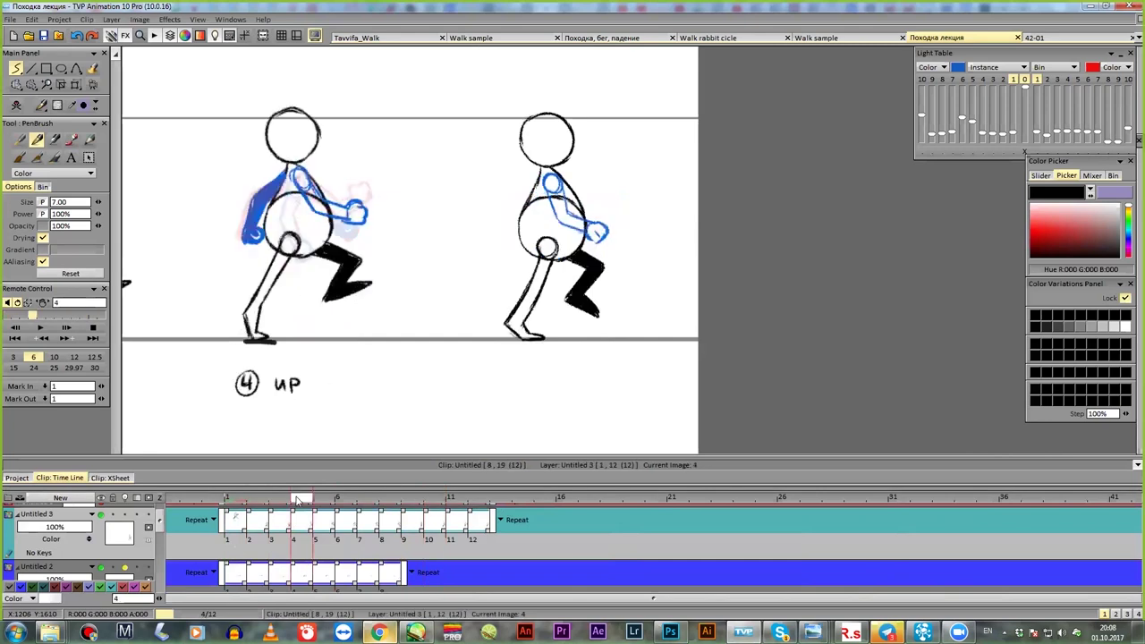
left_click(434, 500)
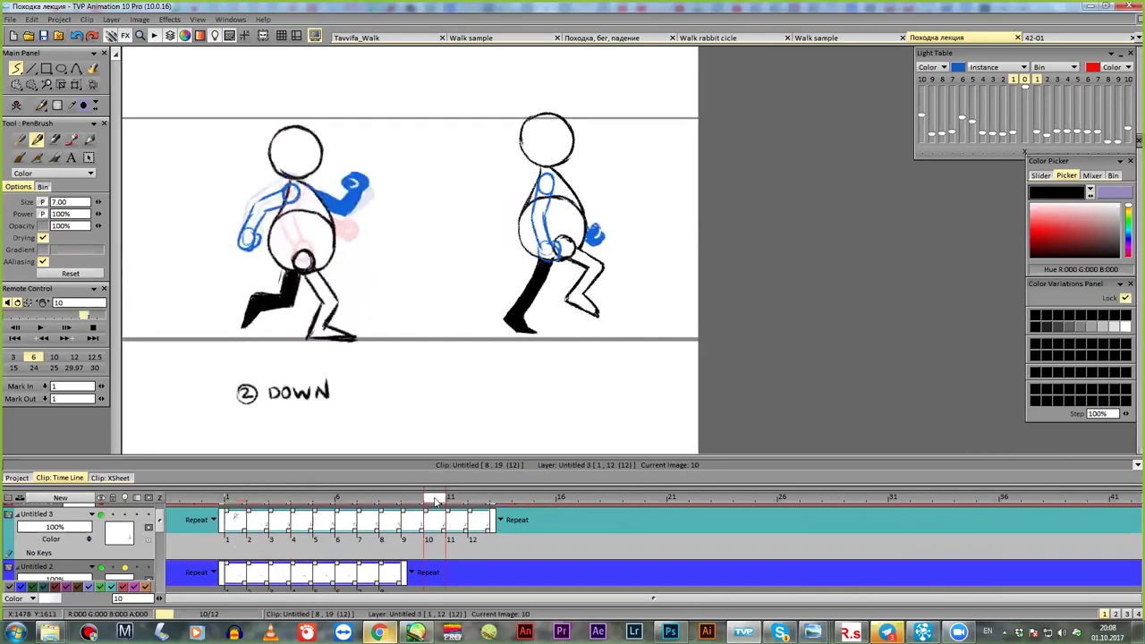
left_click(302, 499)
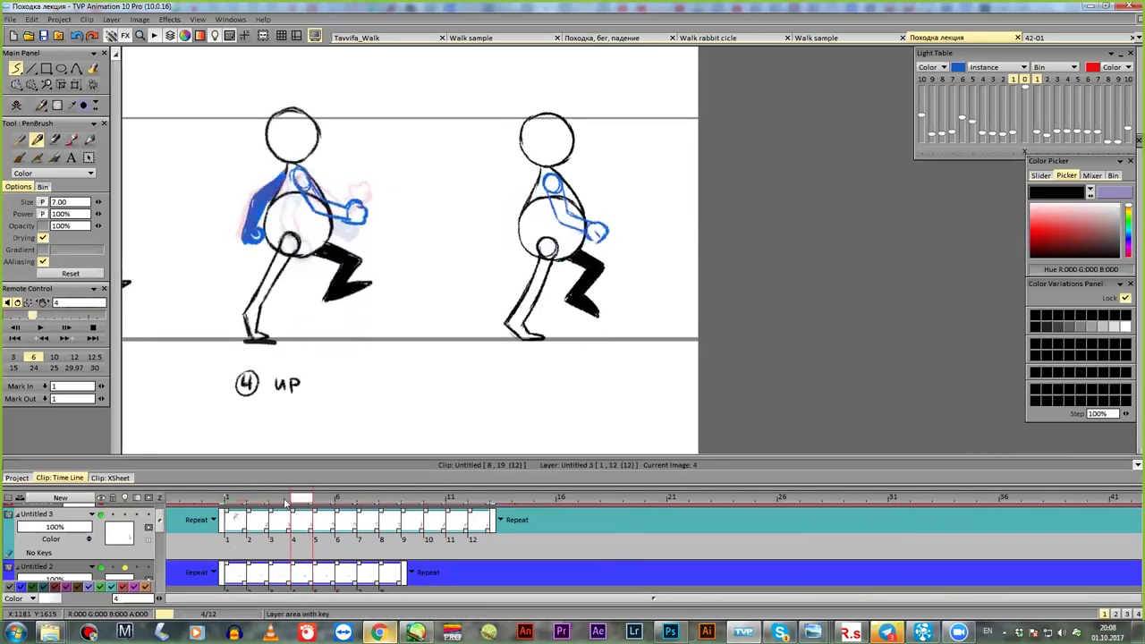
left_click(281, 501)
left_click(40, 328)
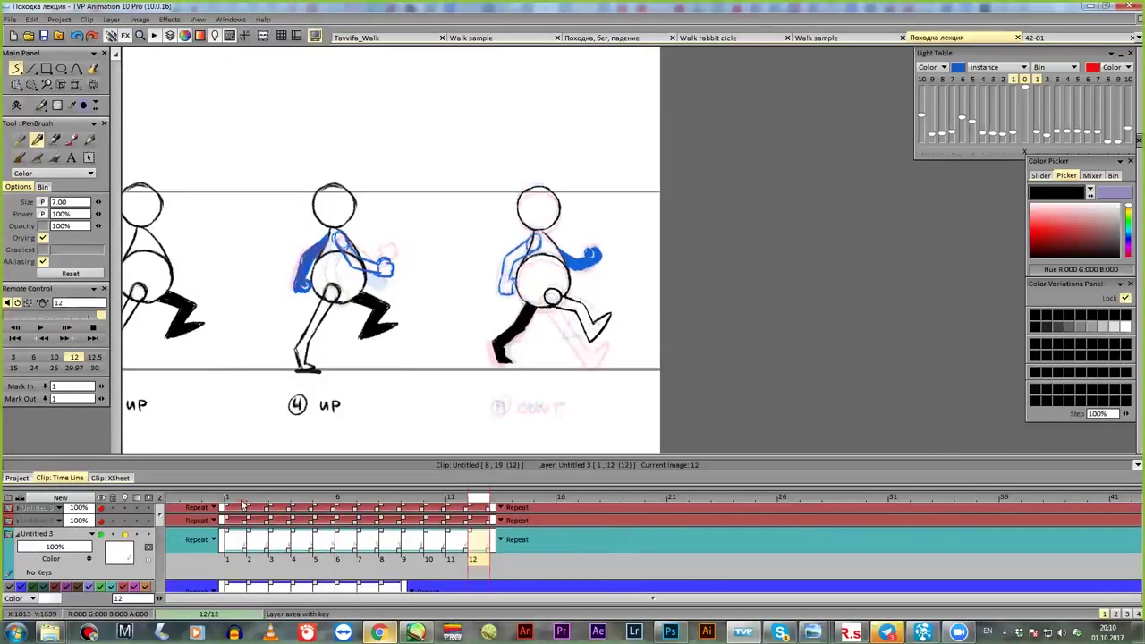
- Examine frames 1 and 2, scrub through to frame 7, and play back the walk cycle
left_click(237, 499)
mouse_move(247, 503)
left_mouse_down()
mouse_move(256, 503)
mouse_move(237, 501)
left_mouse_up()
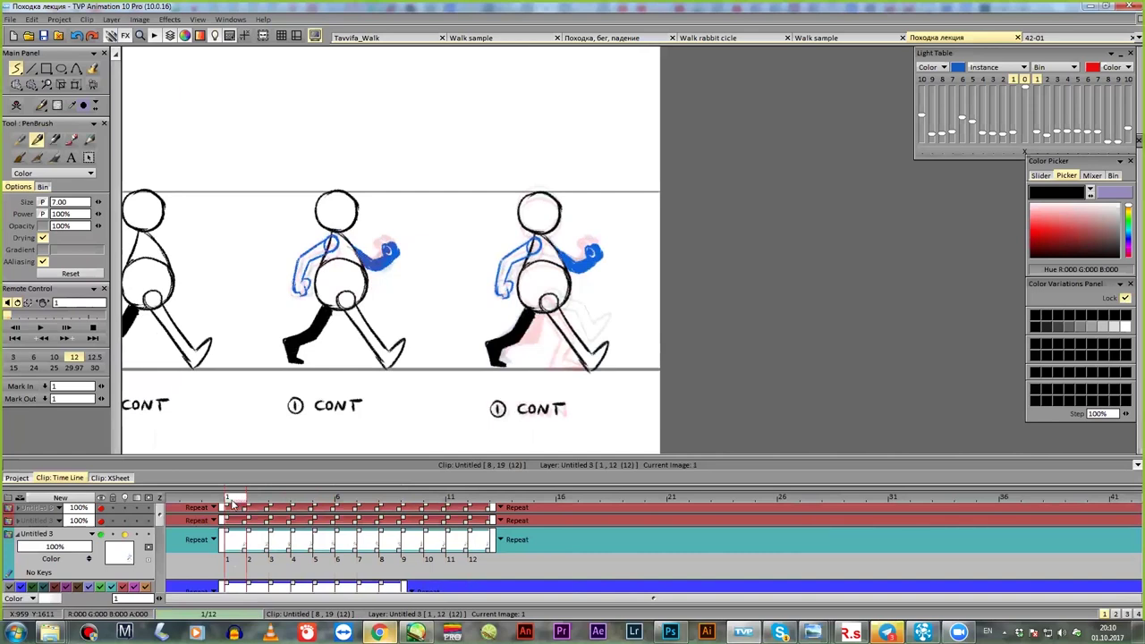
mouse_move(254, 503)
left_mouse_down()
mouse_move(239, 502)
mouse_move(254, 504)
left_mouse_up()
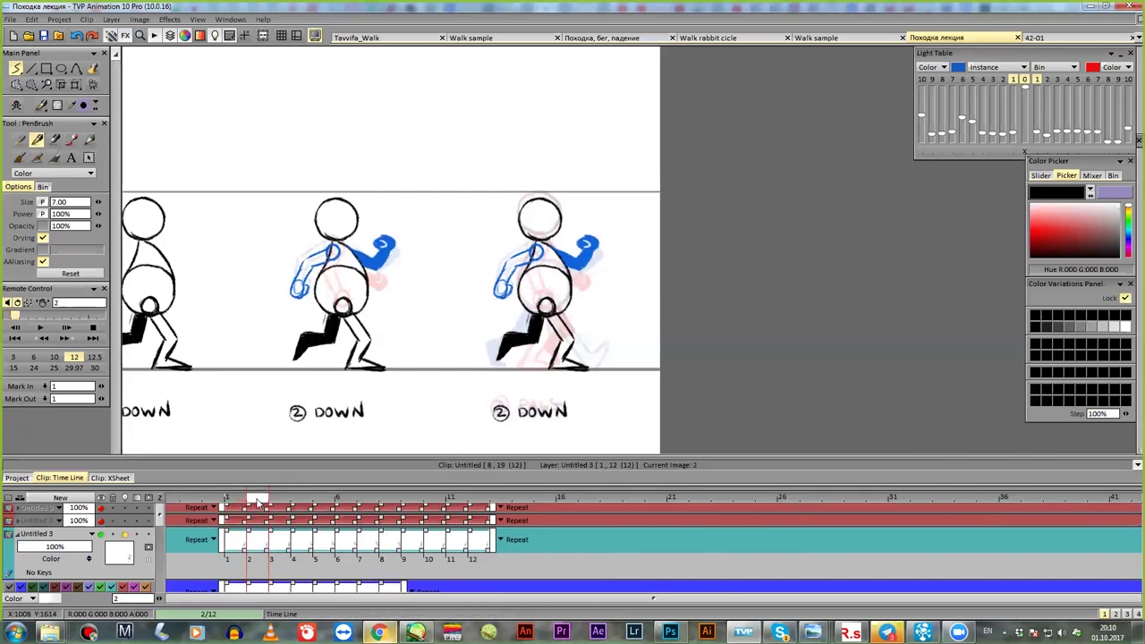
left_click_drag(253, 505, 367, 488)
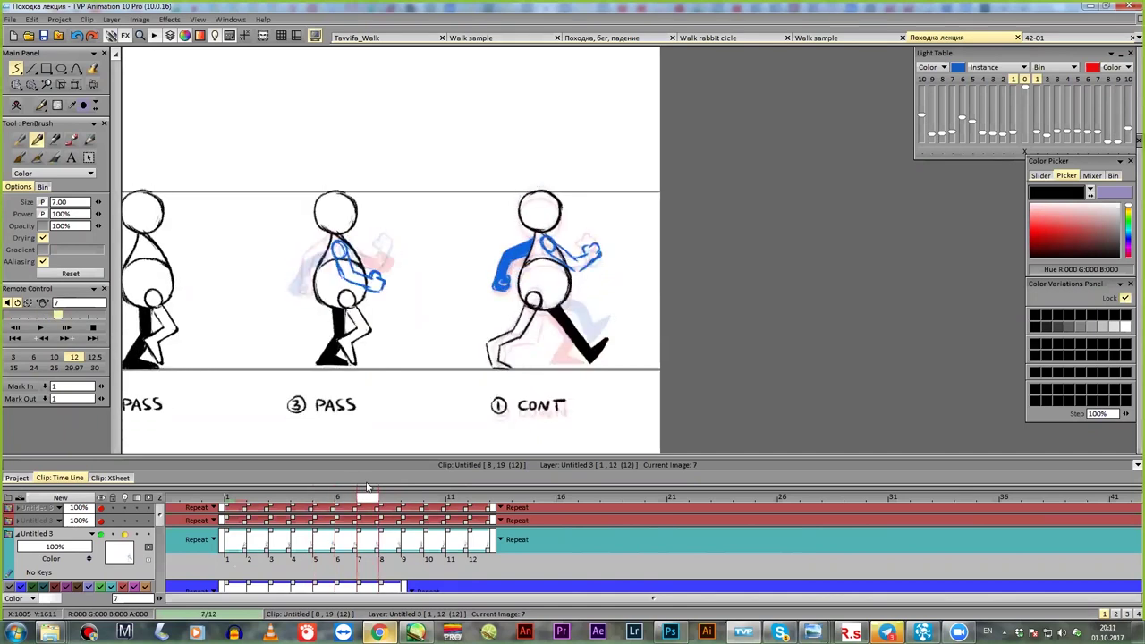
left_click(40, 328)
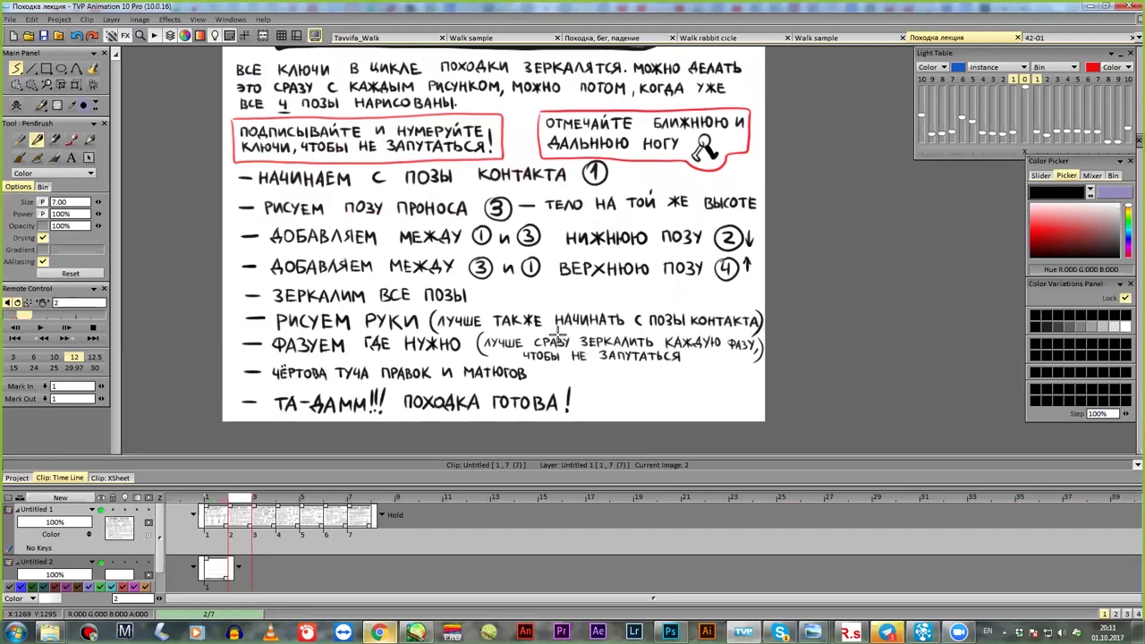
- Hide the timeline and underline the "Чёртова туча правок и матюгов" line in black on the work-order notes page
key("Tab")
left_click_drag(545, 342, 553, 400)
scroll(565, 355, "up", 1)
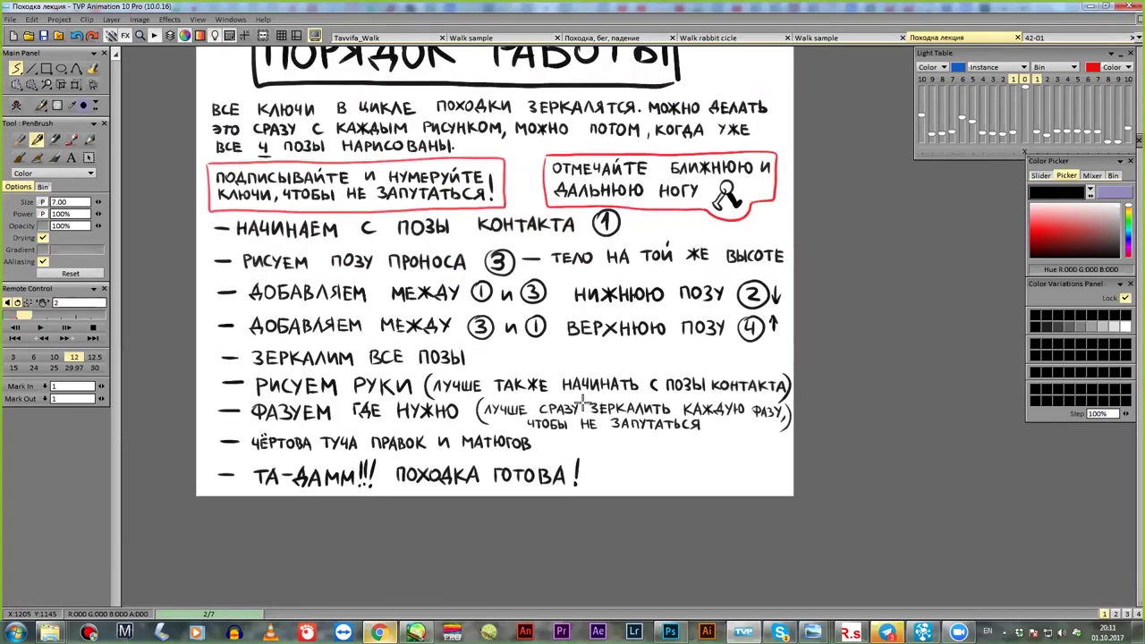
left_click_drag(571, 319, 587, 360)
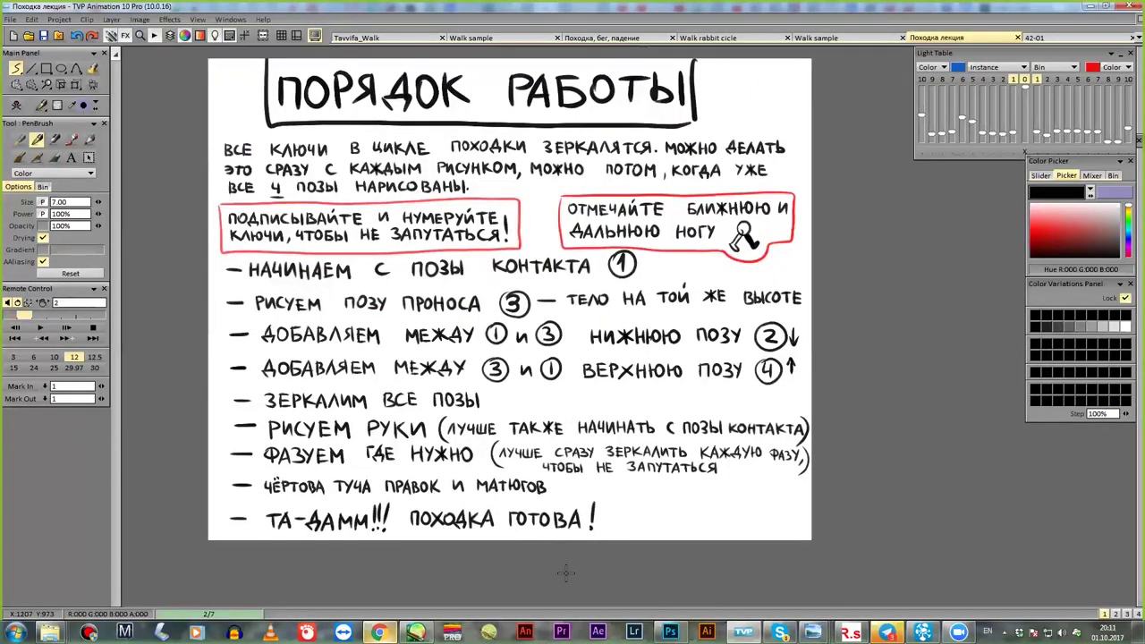
scroll(517, 482, "up", 1)
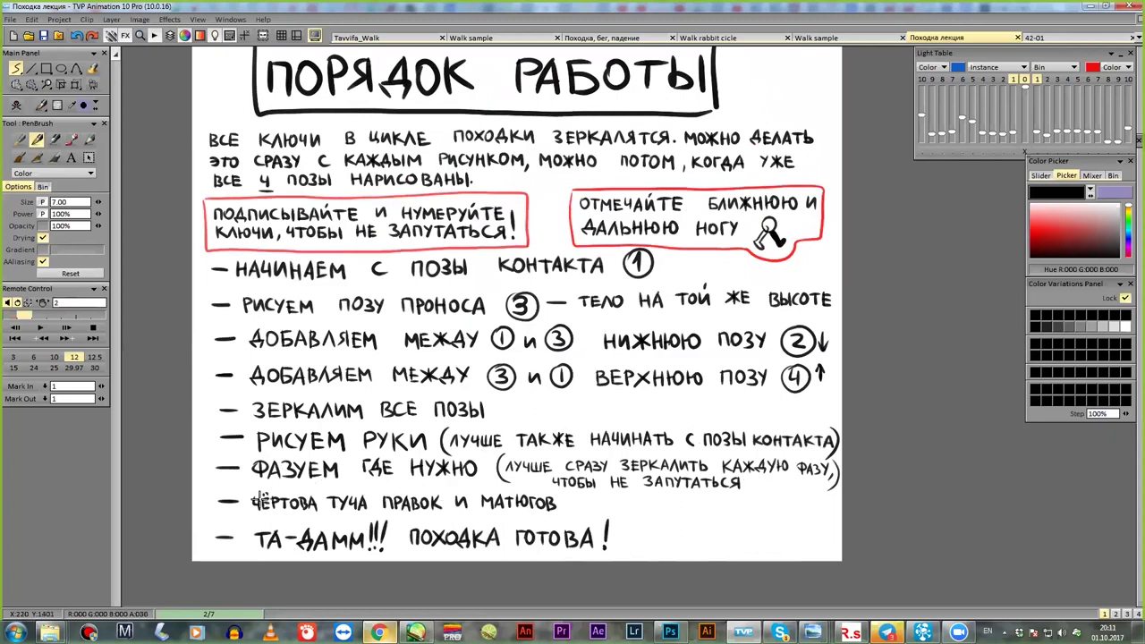
left_click_drag(253, 517, 586, 514)
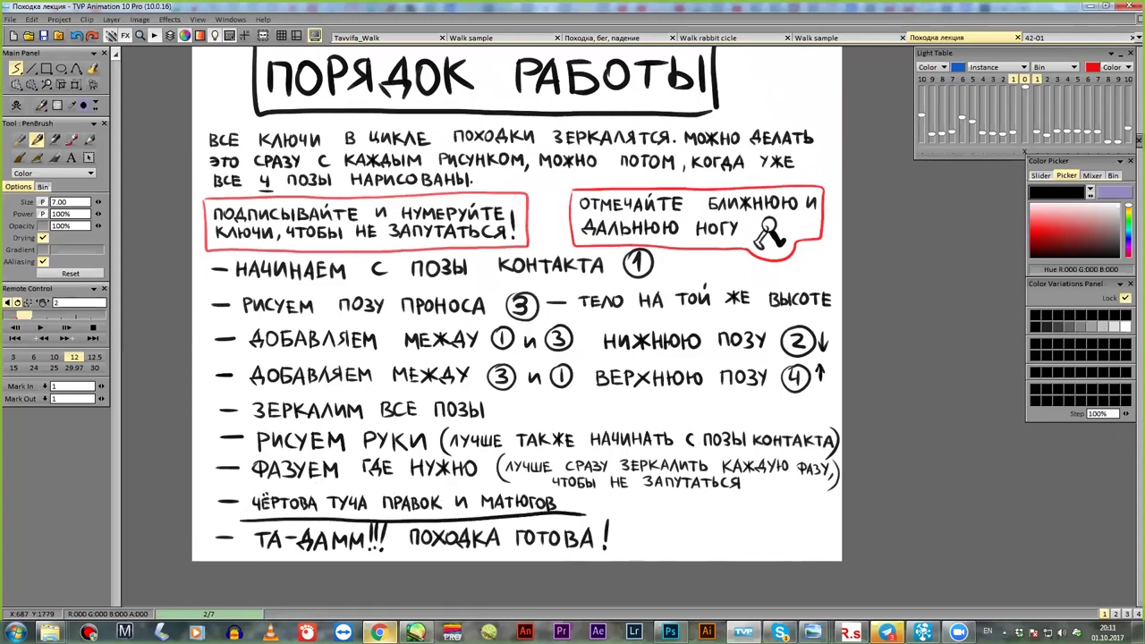